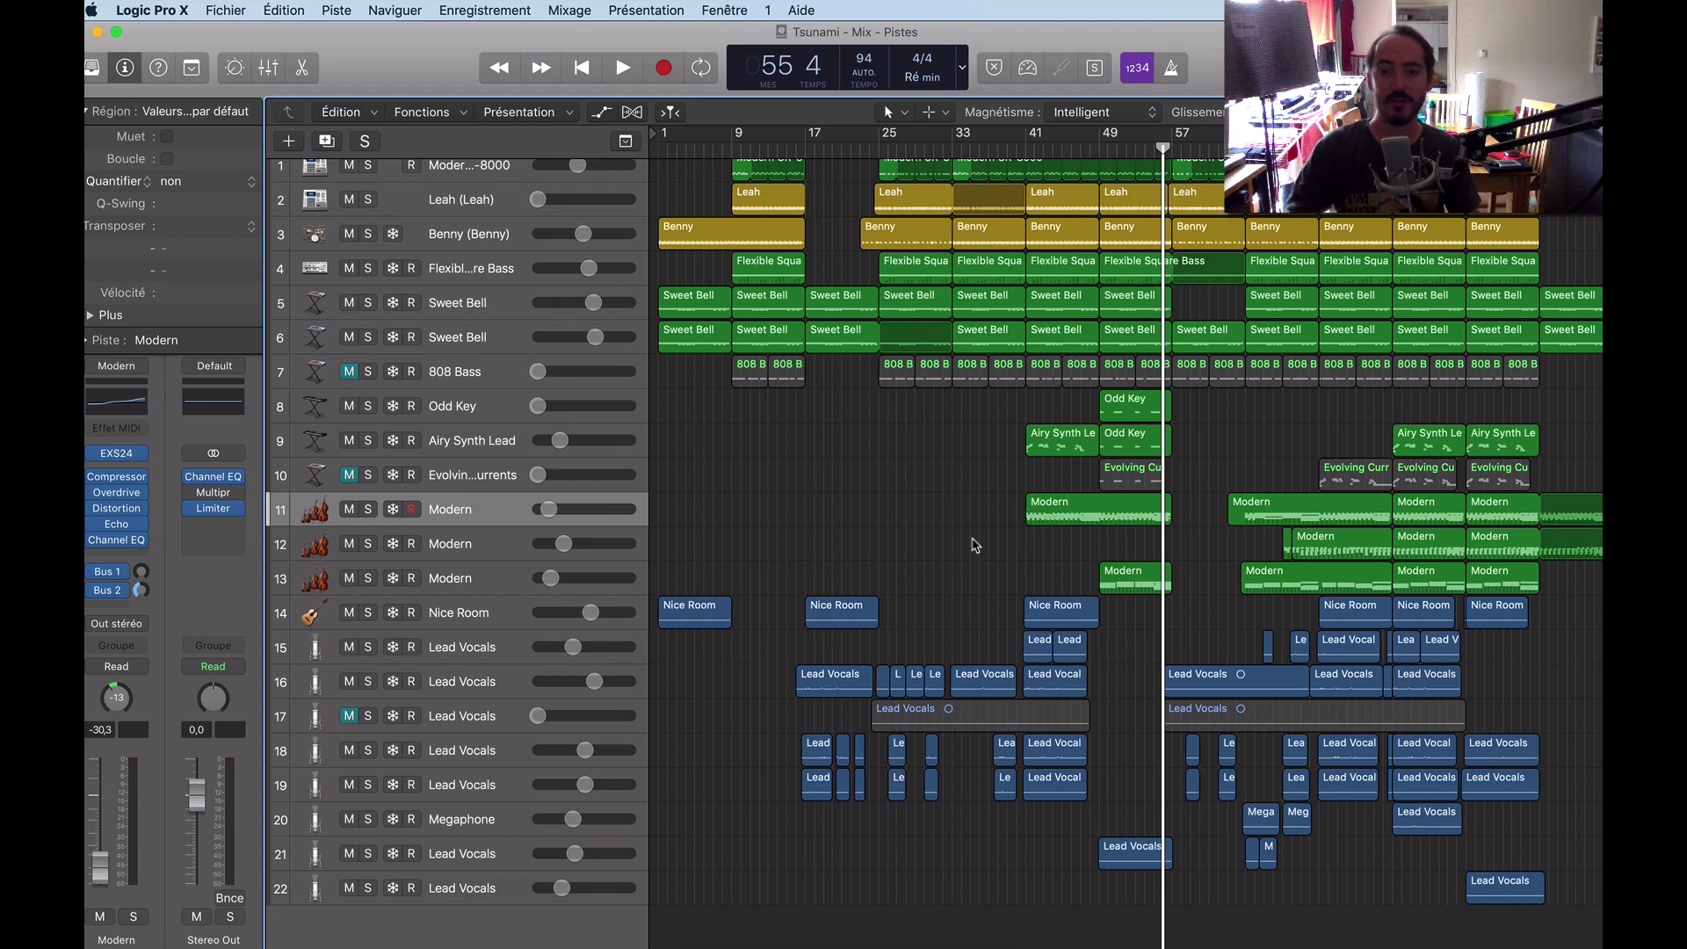
Pull the volume faders of all track channels down to minimum together, leaving the Echo, Reverb and Stereo Out channels untouched.
{"action": "key", "text": "x"}
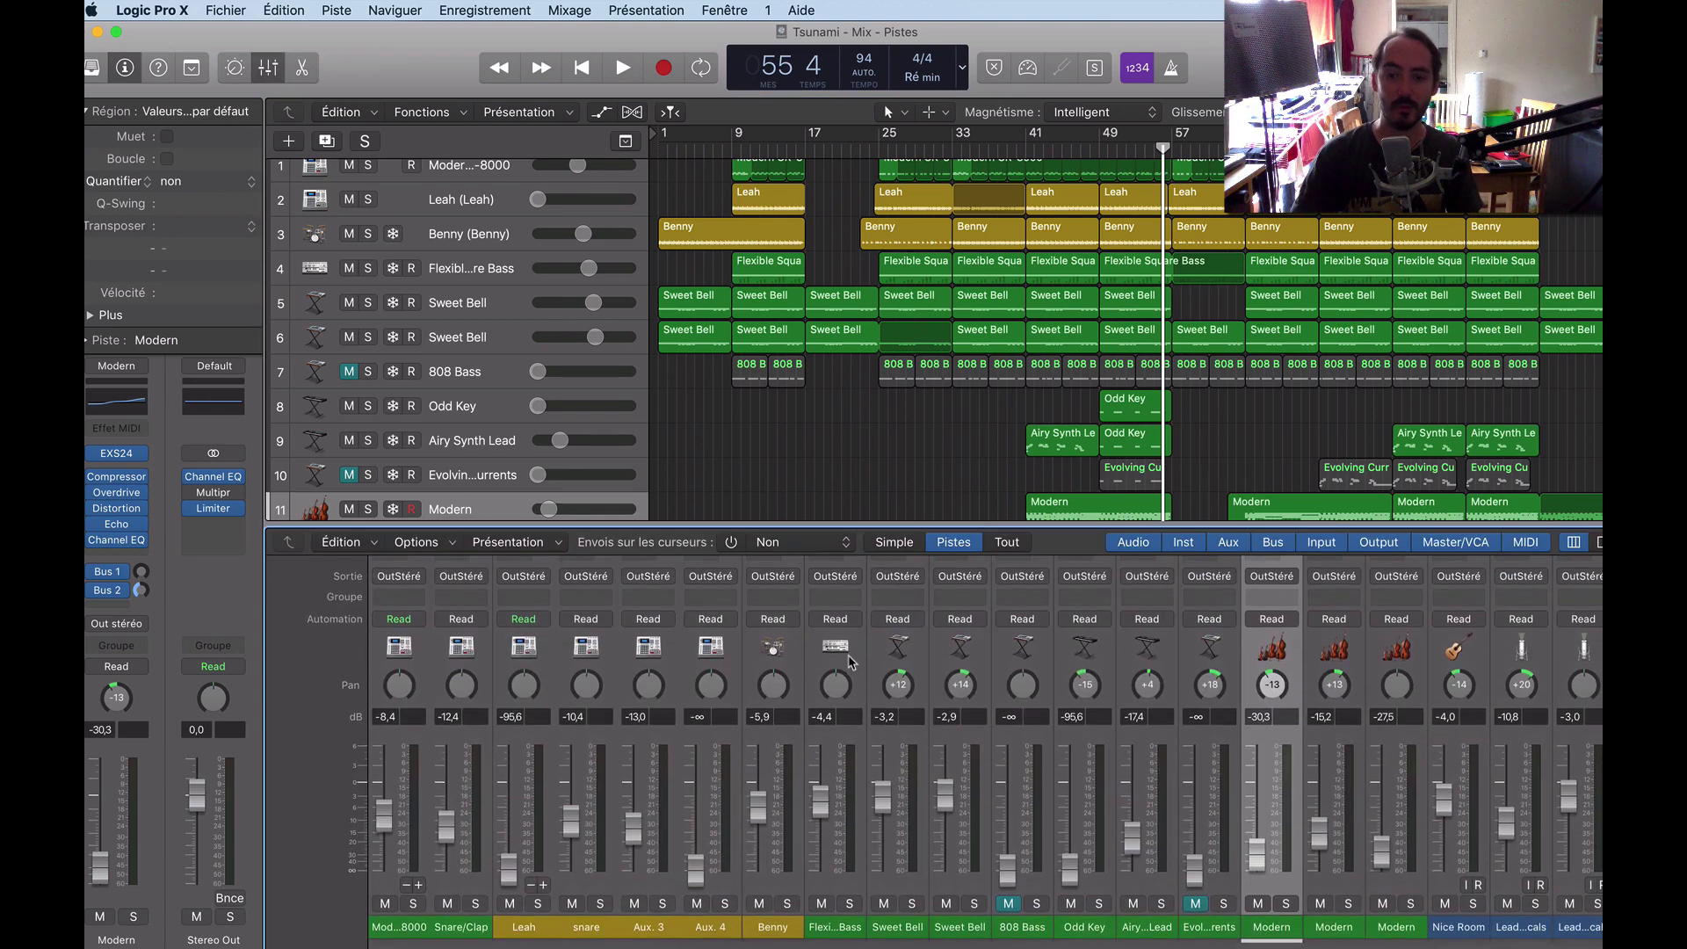
{"action": "left_click", "coordinate": [396, 751]}
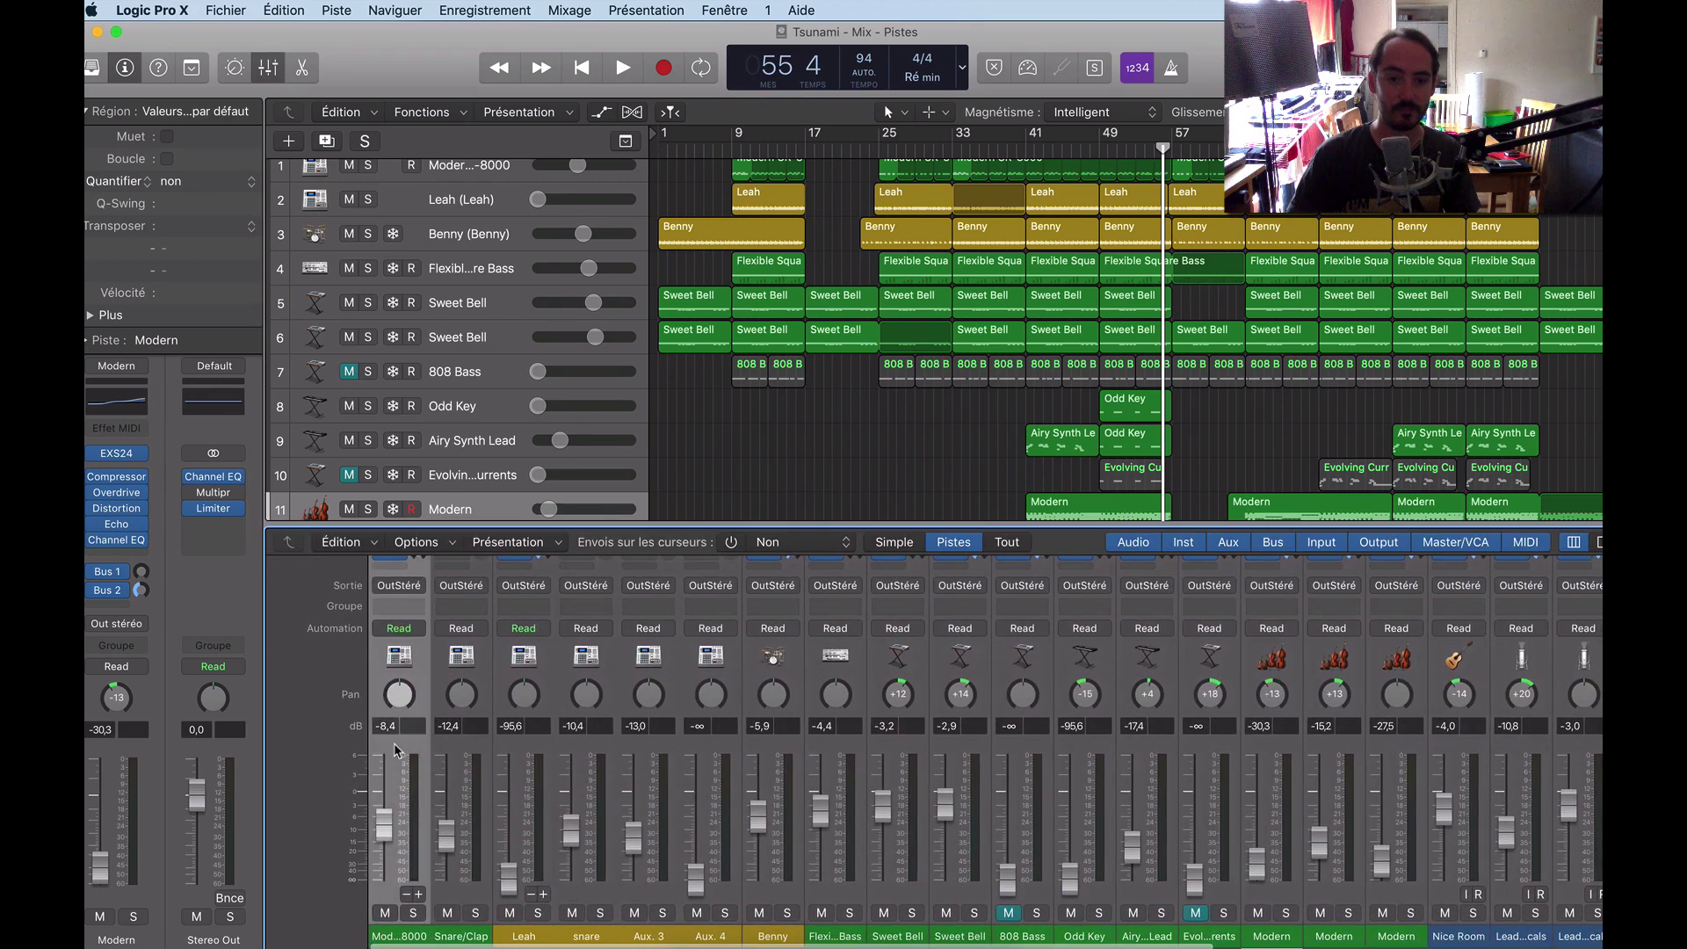
{"action": "scroll", "coordinate": [395, 752], "scroll_direction": "right", "scroll_amount": 10}
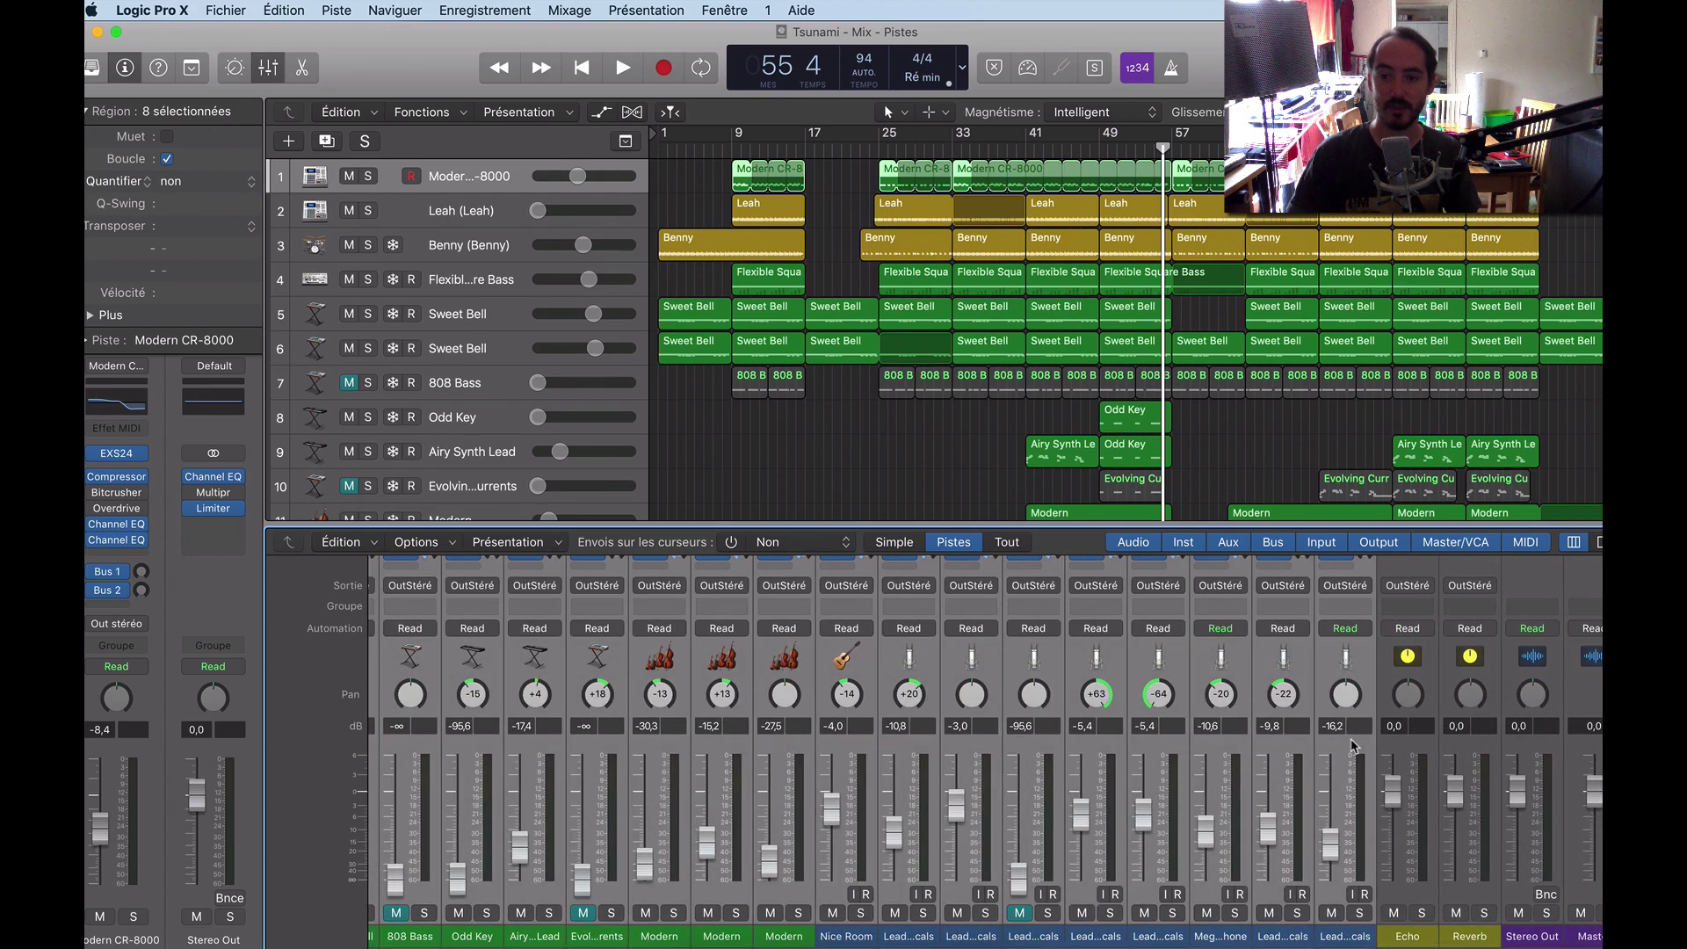
{"action": "left_click_drag", "start_coordinate": [1330, 845], "coordinate": [1330, 883]}
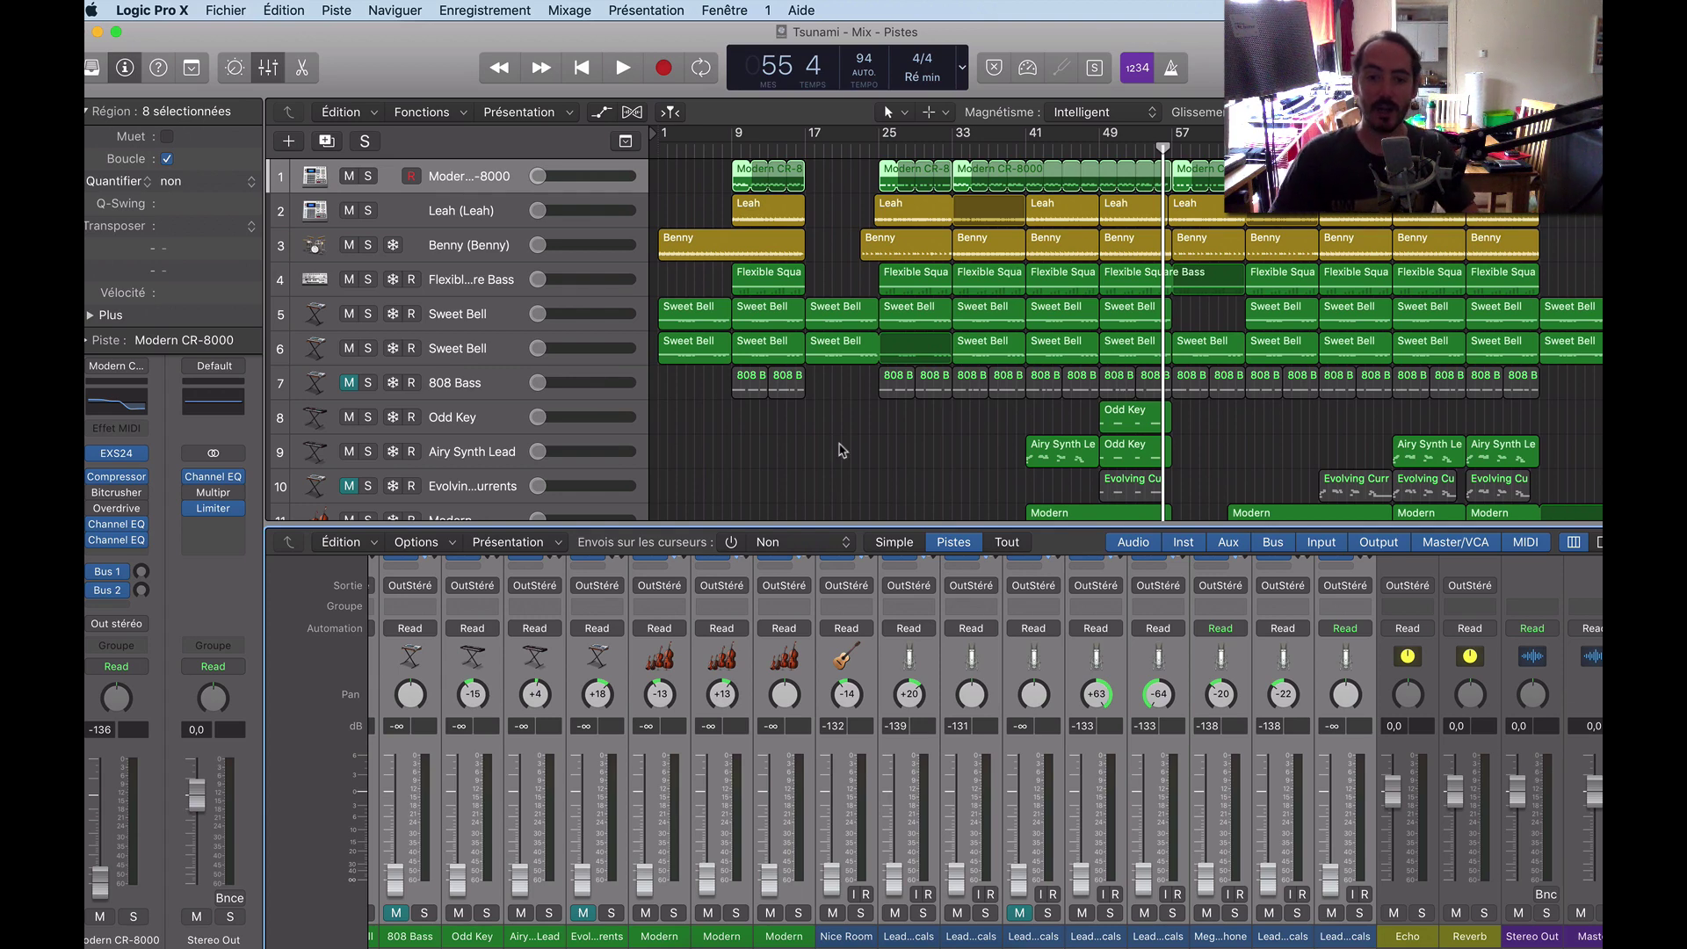
{"action": "left_click", "coordinate": [842, 450]}
{"action": "key", "text": "x"}
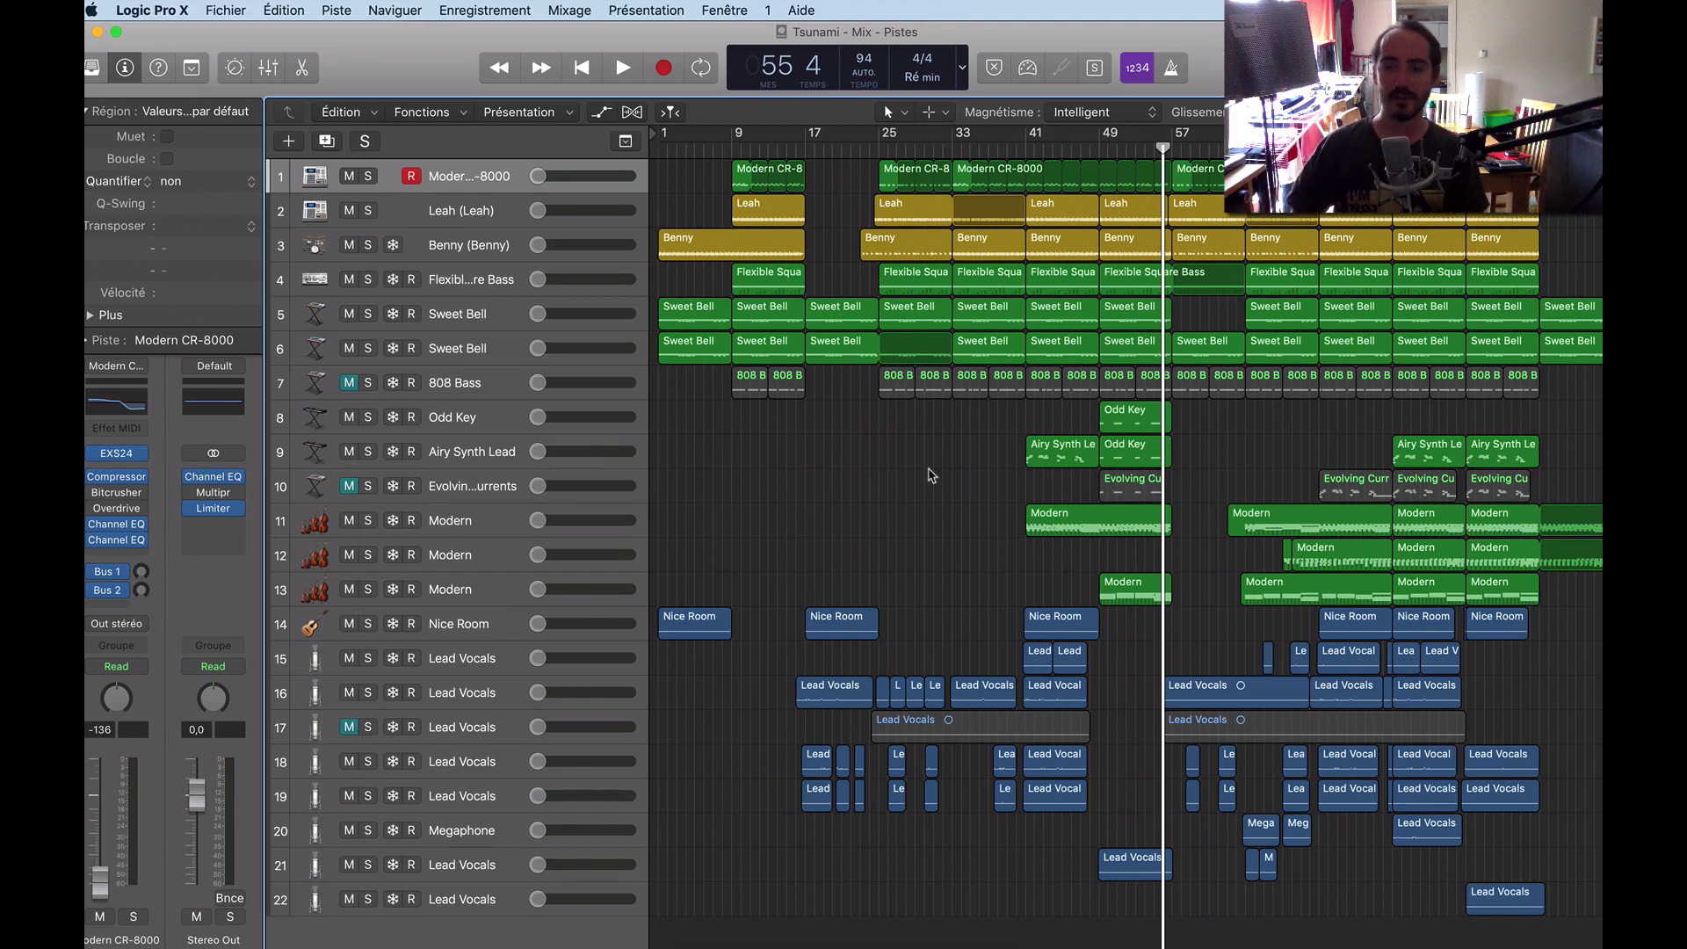
Cycle playback over bars 41 to 49 and raise the Lead Vocals volume on track 15 to about -1.1 dB.
{"action": "left_click_drag", "start_coordinate": [1030, 139], "coordinate": [1102, 162]}
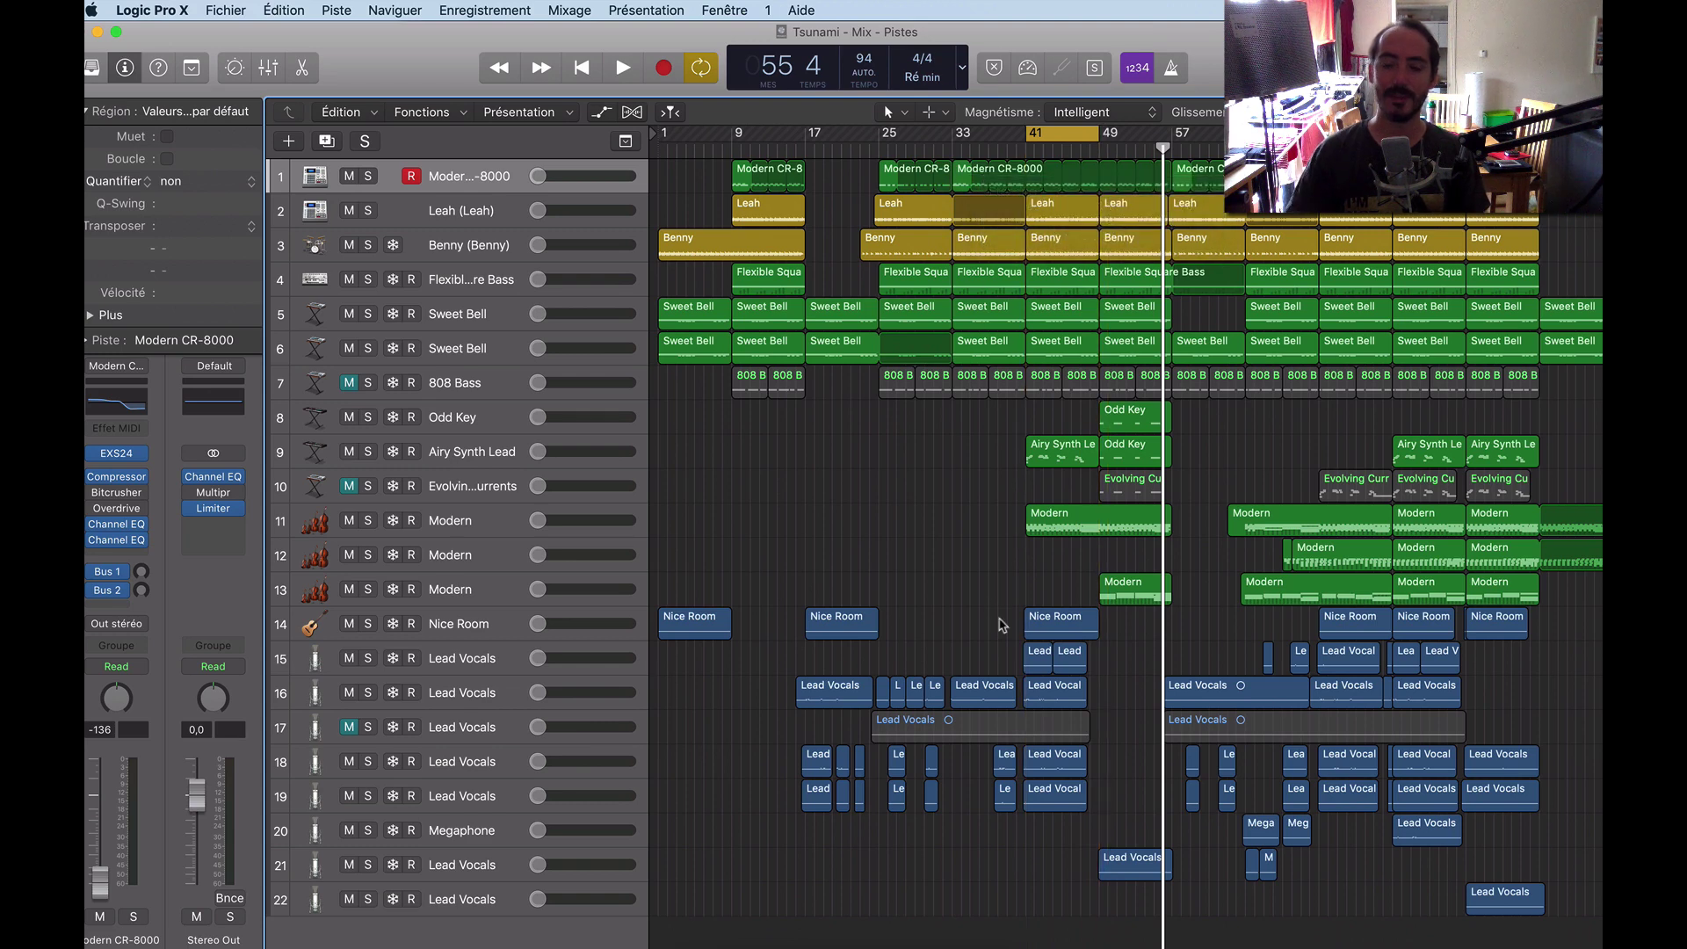
{"action": "key", "text": "space"}
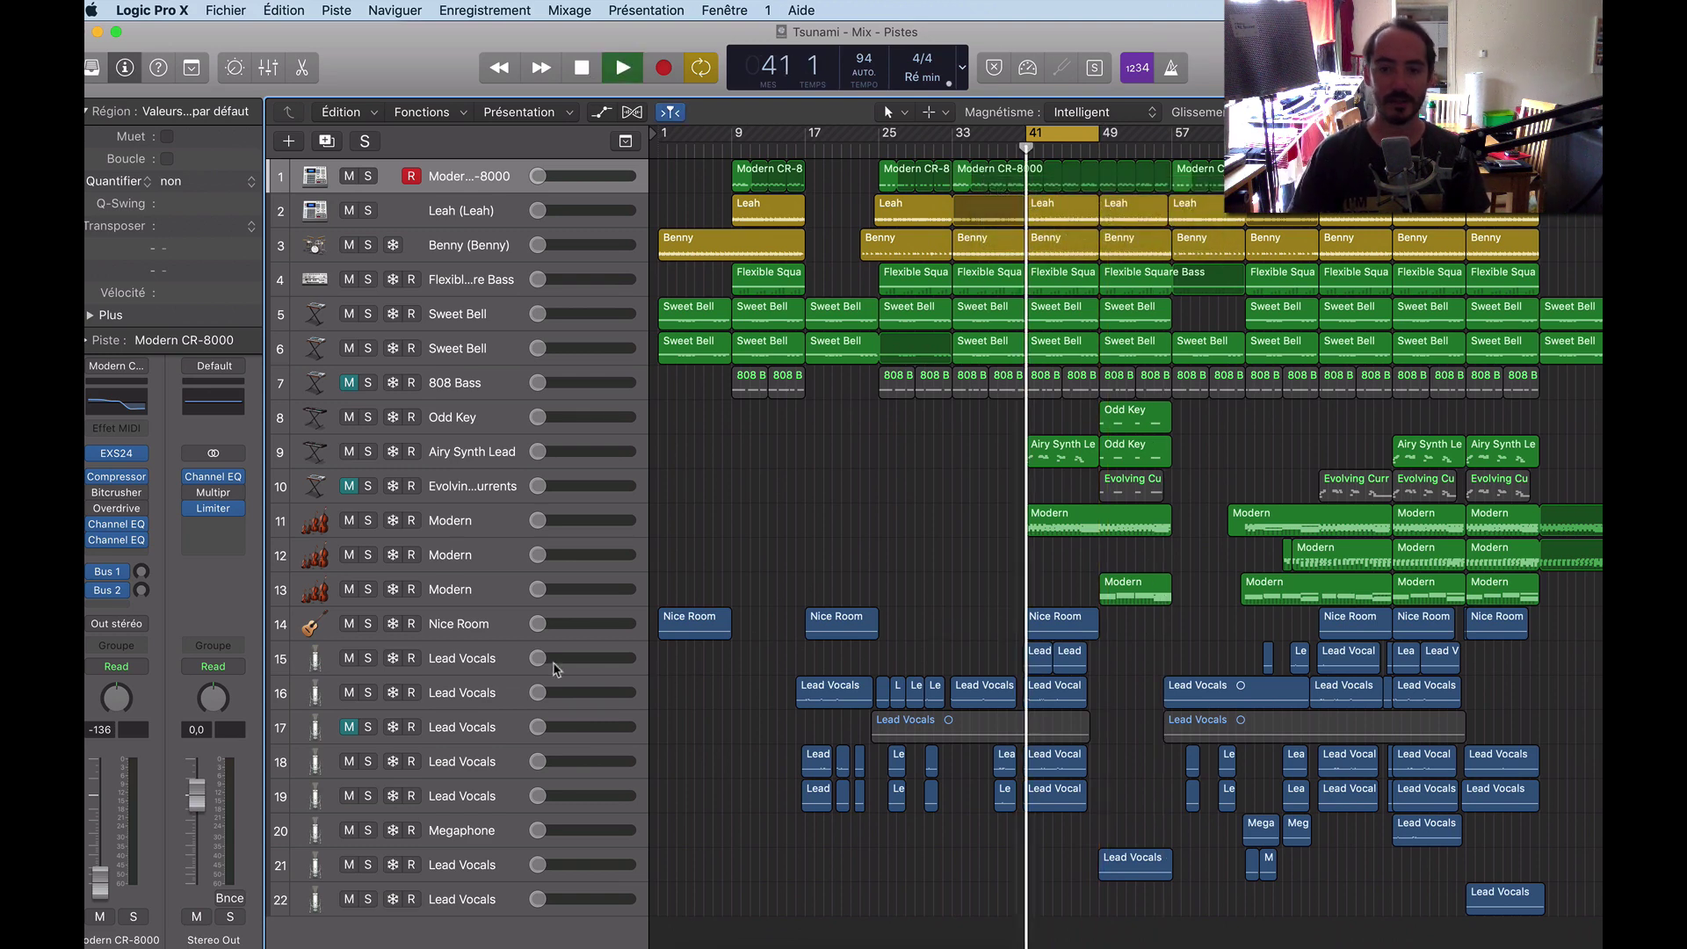
{"action": "left_click_drag", "start_coordinate": [538, 658], "coordinate": [593, 658]}
{"action": "key", "text": "space"}
{"action": "key", "text": "space"}
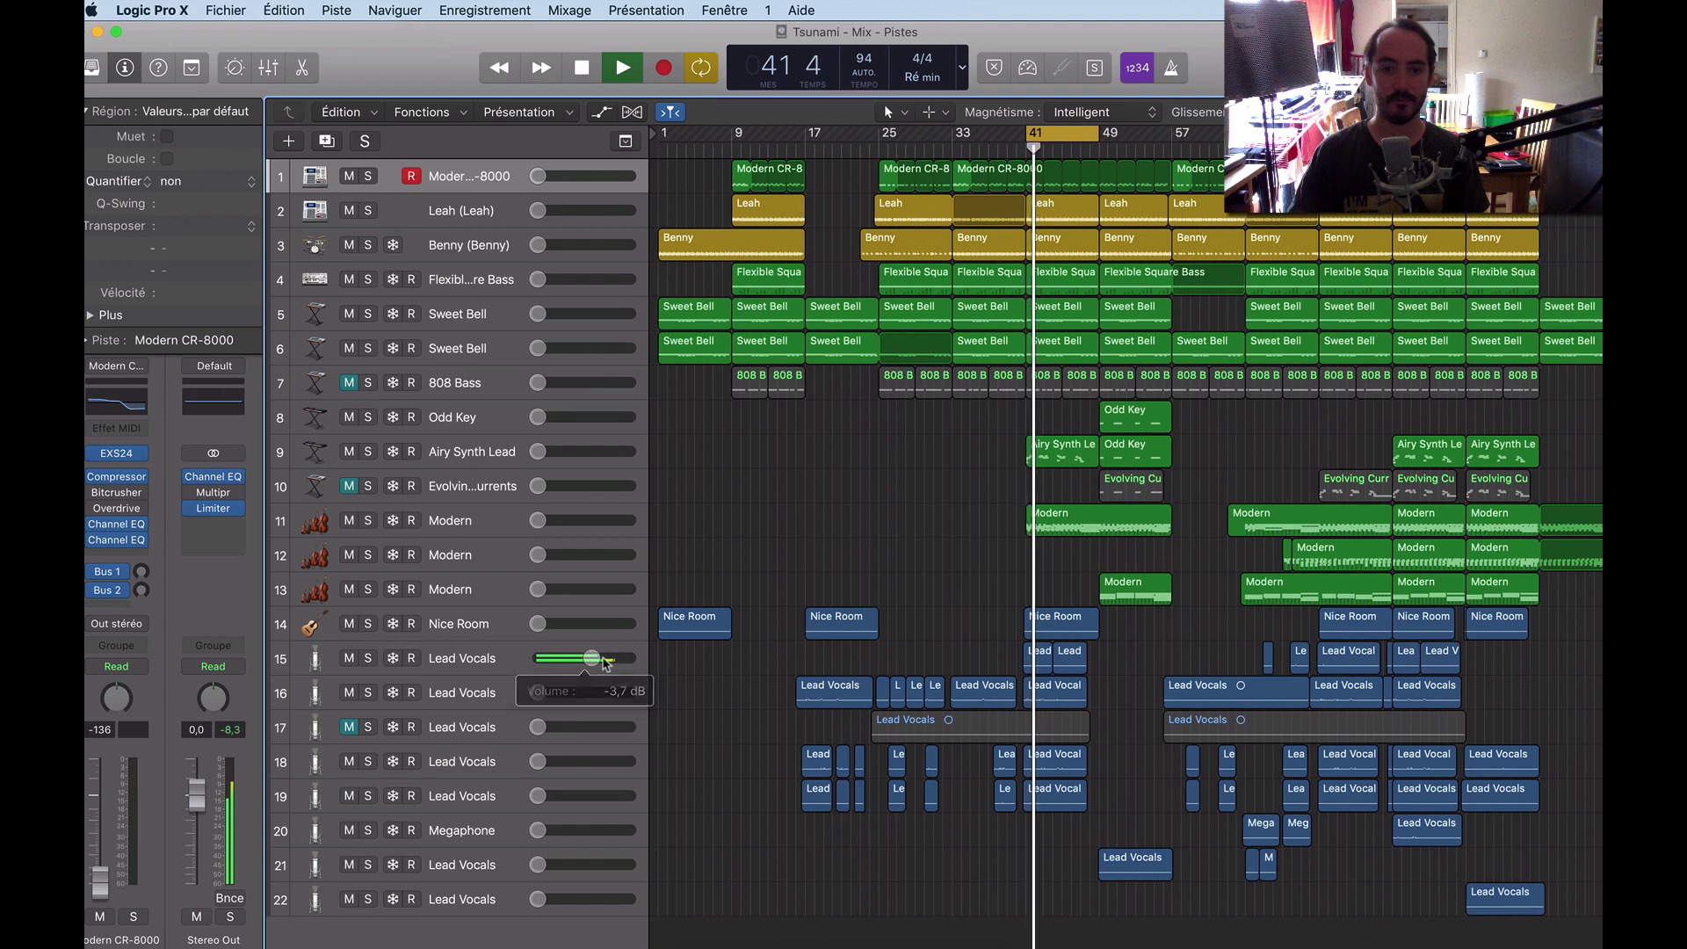
{"action": "key", "text": "space"}
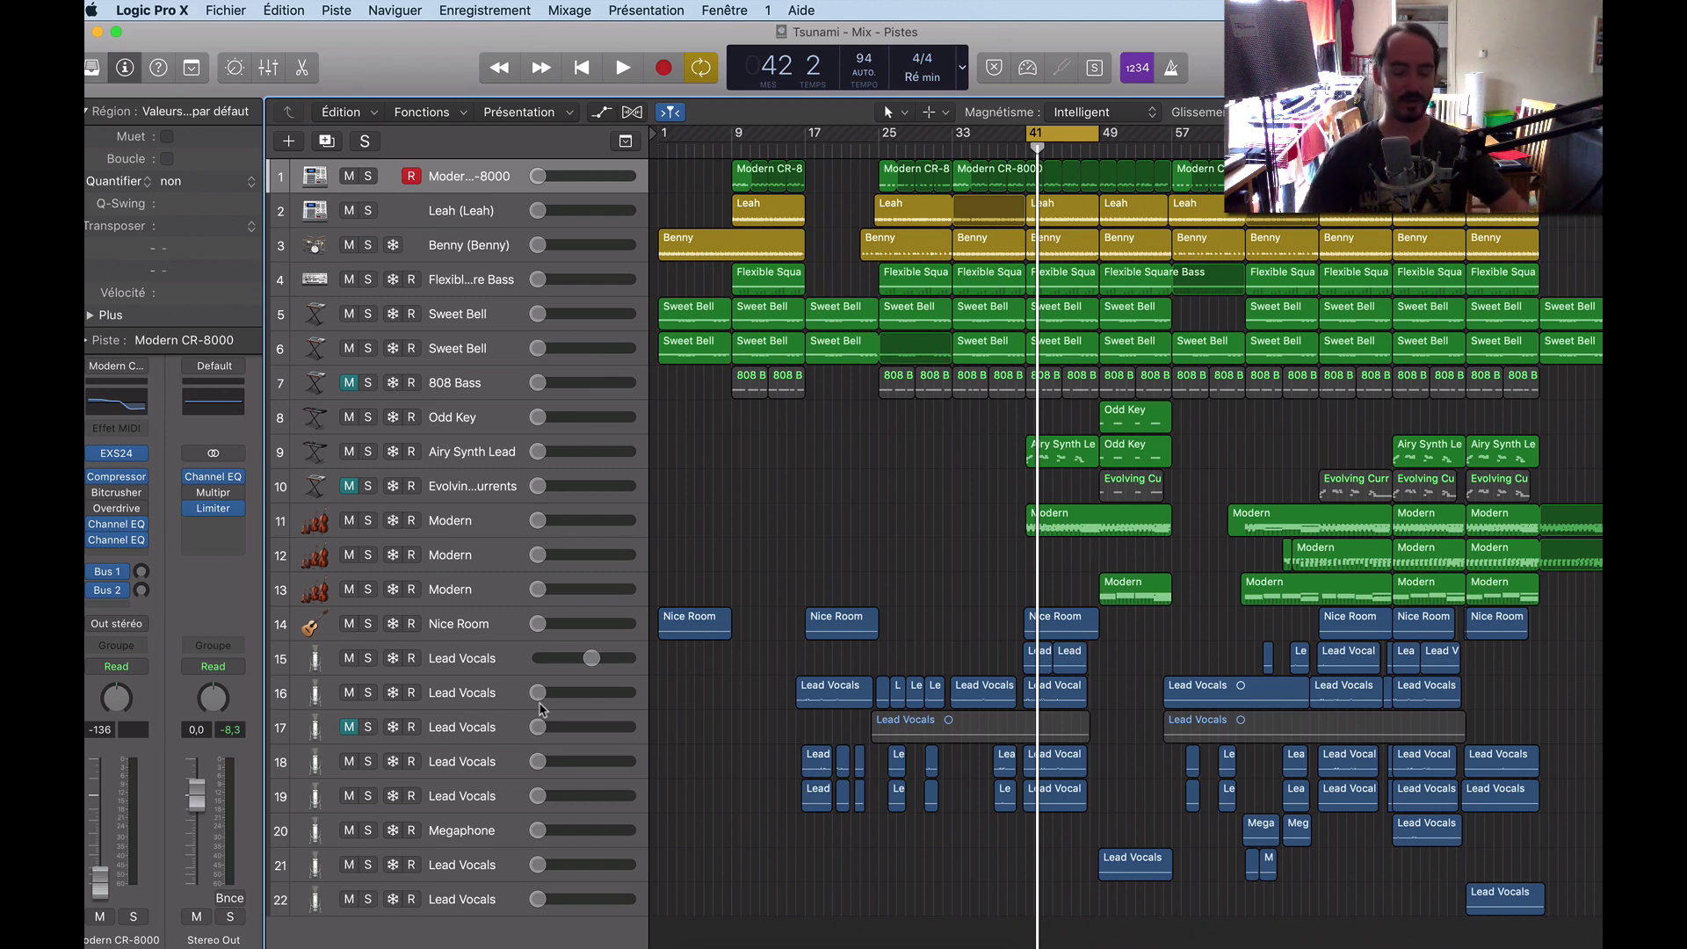
{"action": "key", "text": "space"}
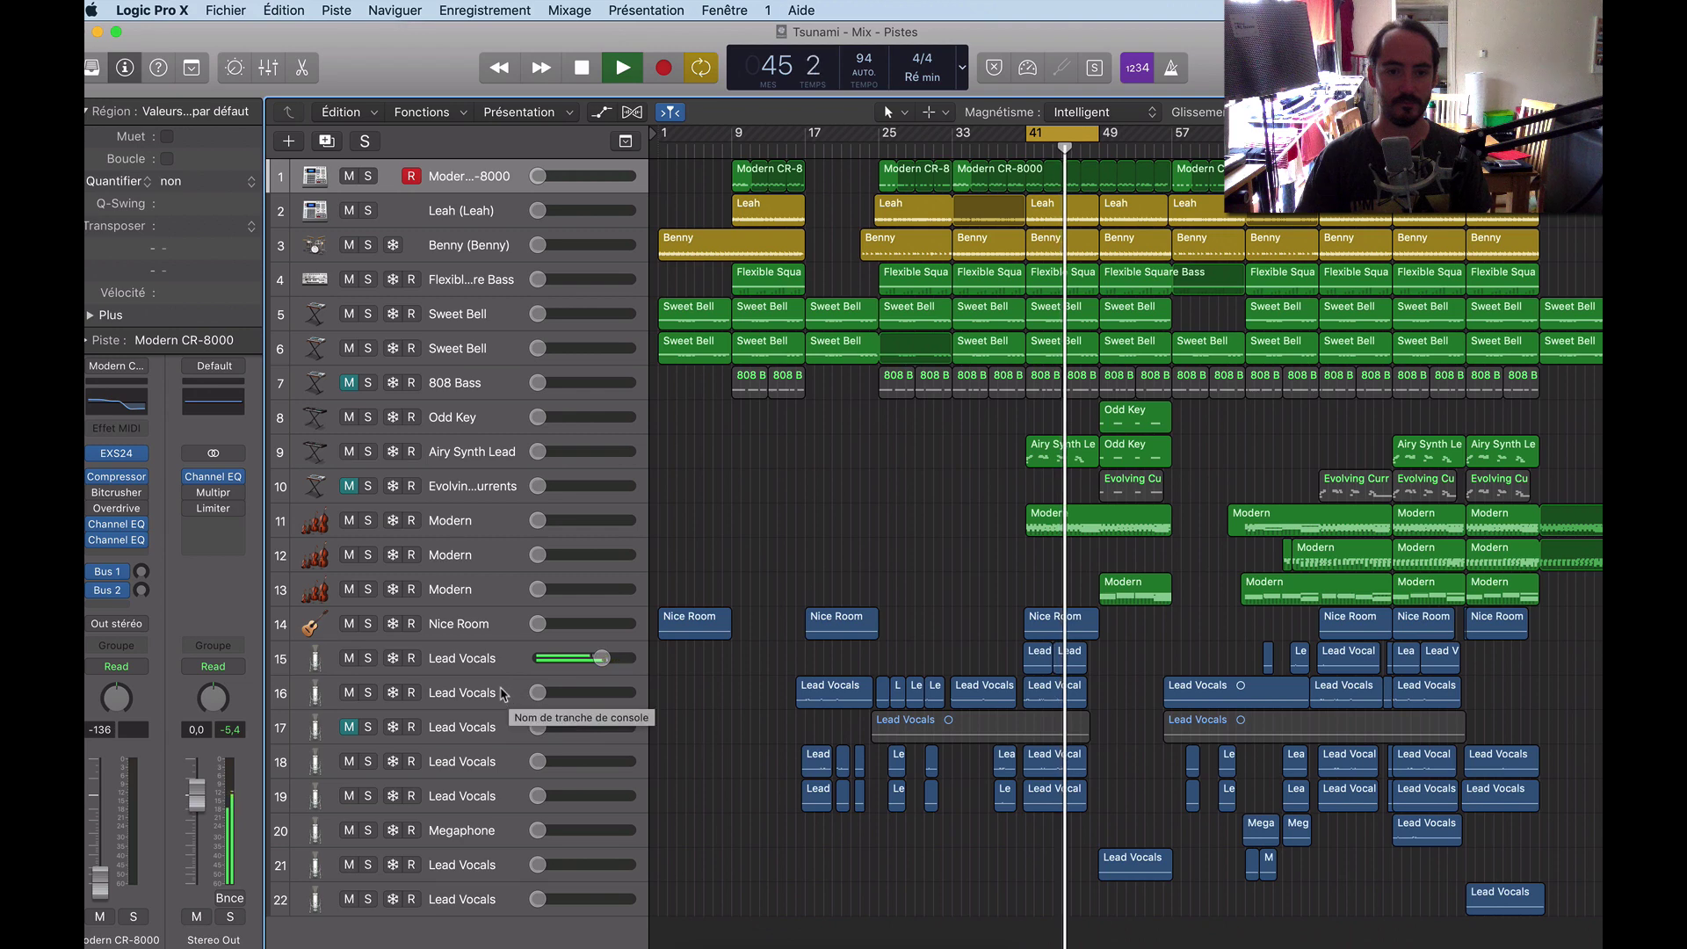
{"action": "left_click", "coordinate": [497, 655]}
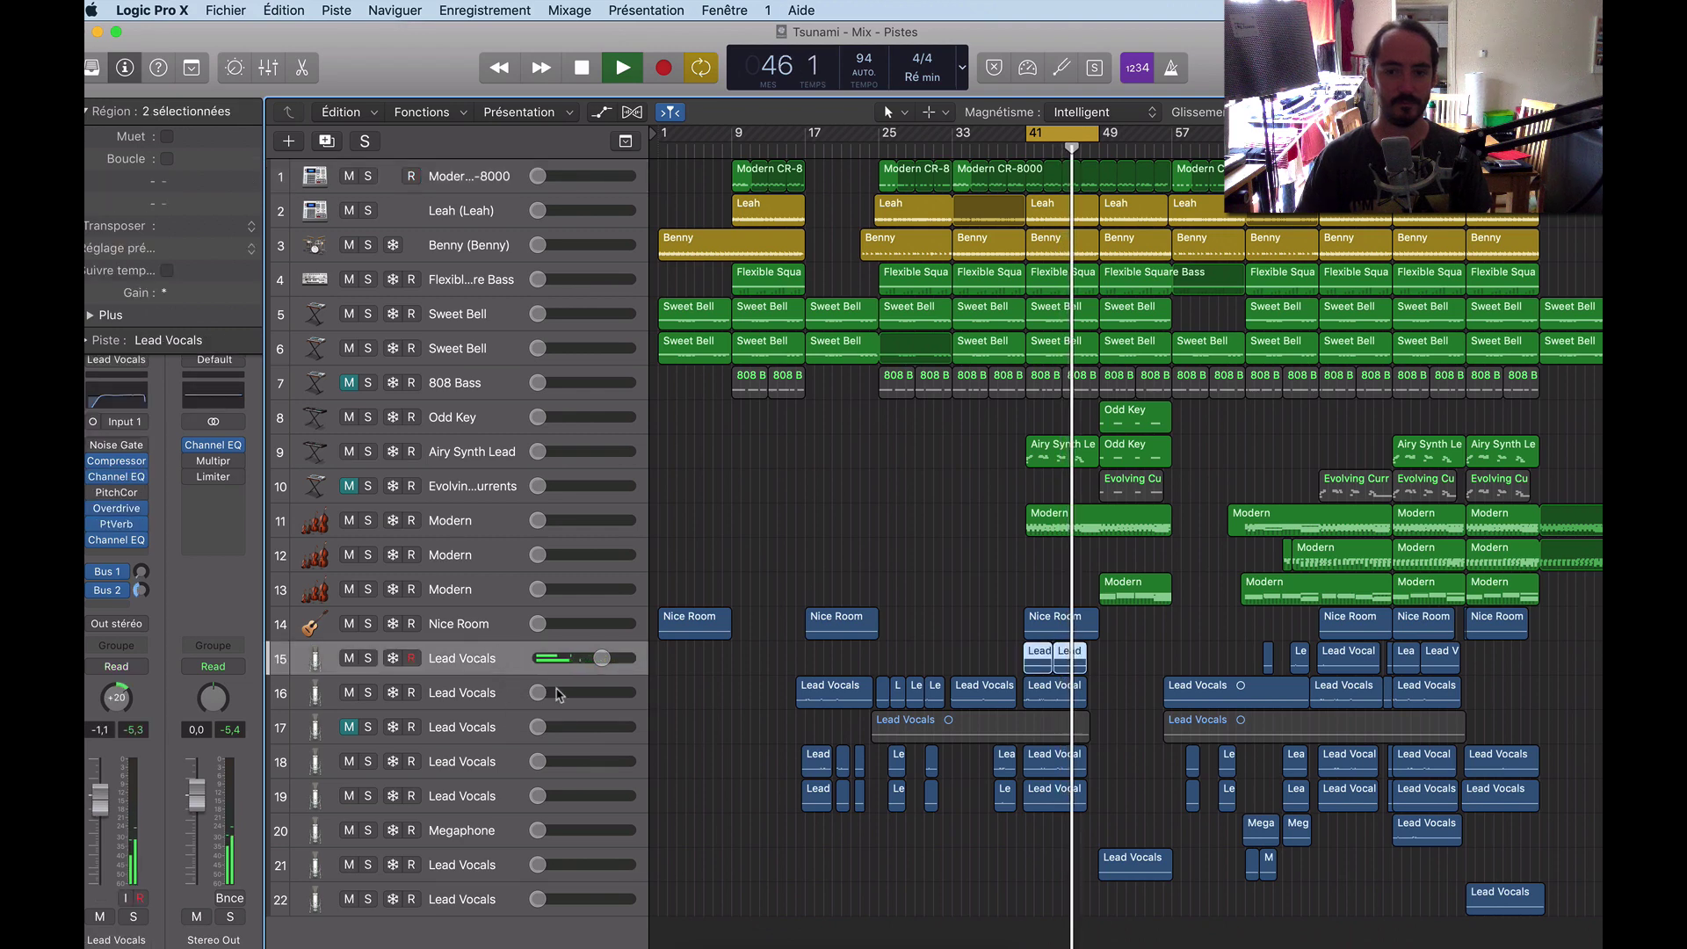
Balance the two lead vocals by ear, with track 16 at about -4.1 dB and track 15 at about -7.6 dB.
{"action": "left_click", "coordinate": [488, 695]}
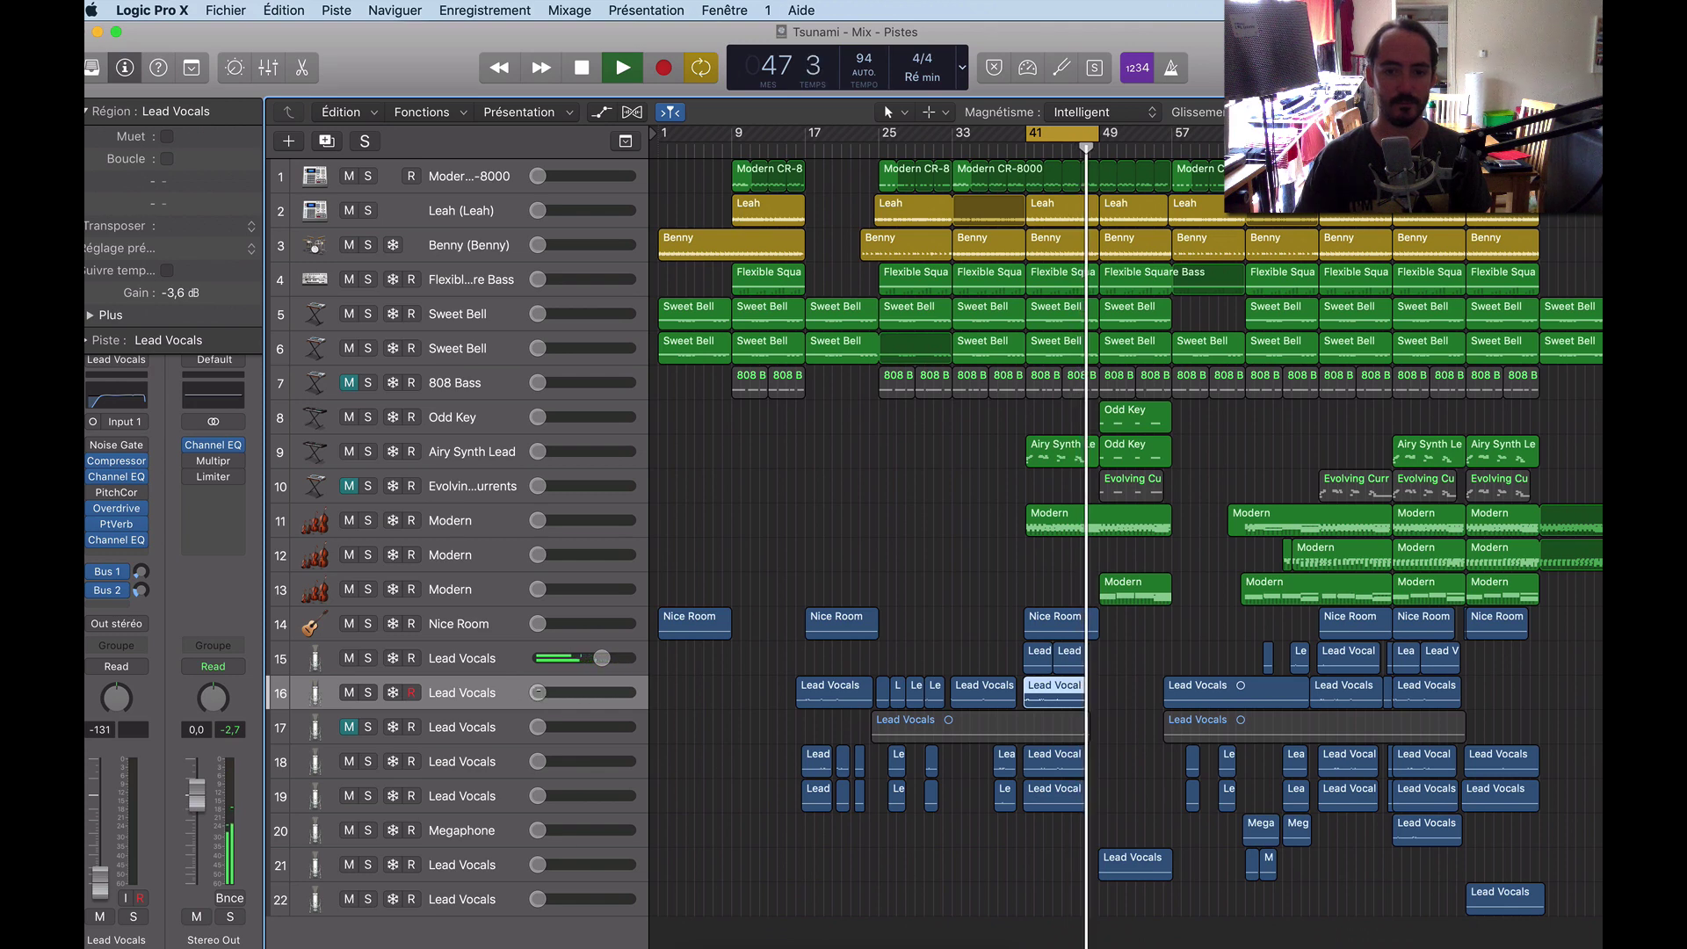
{"action": "left_click_drag", "start_coordinate": [537, 692], "coordinate": [594, 693]}
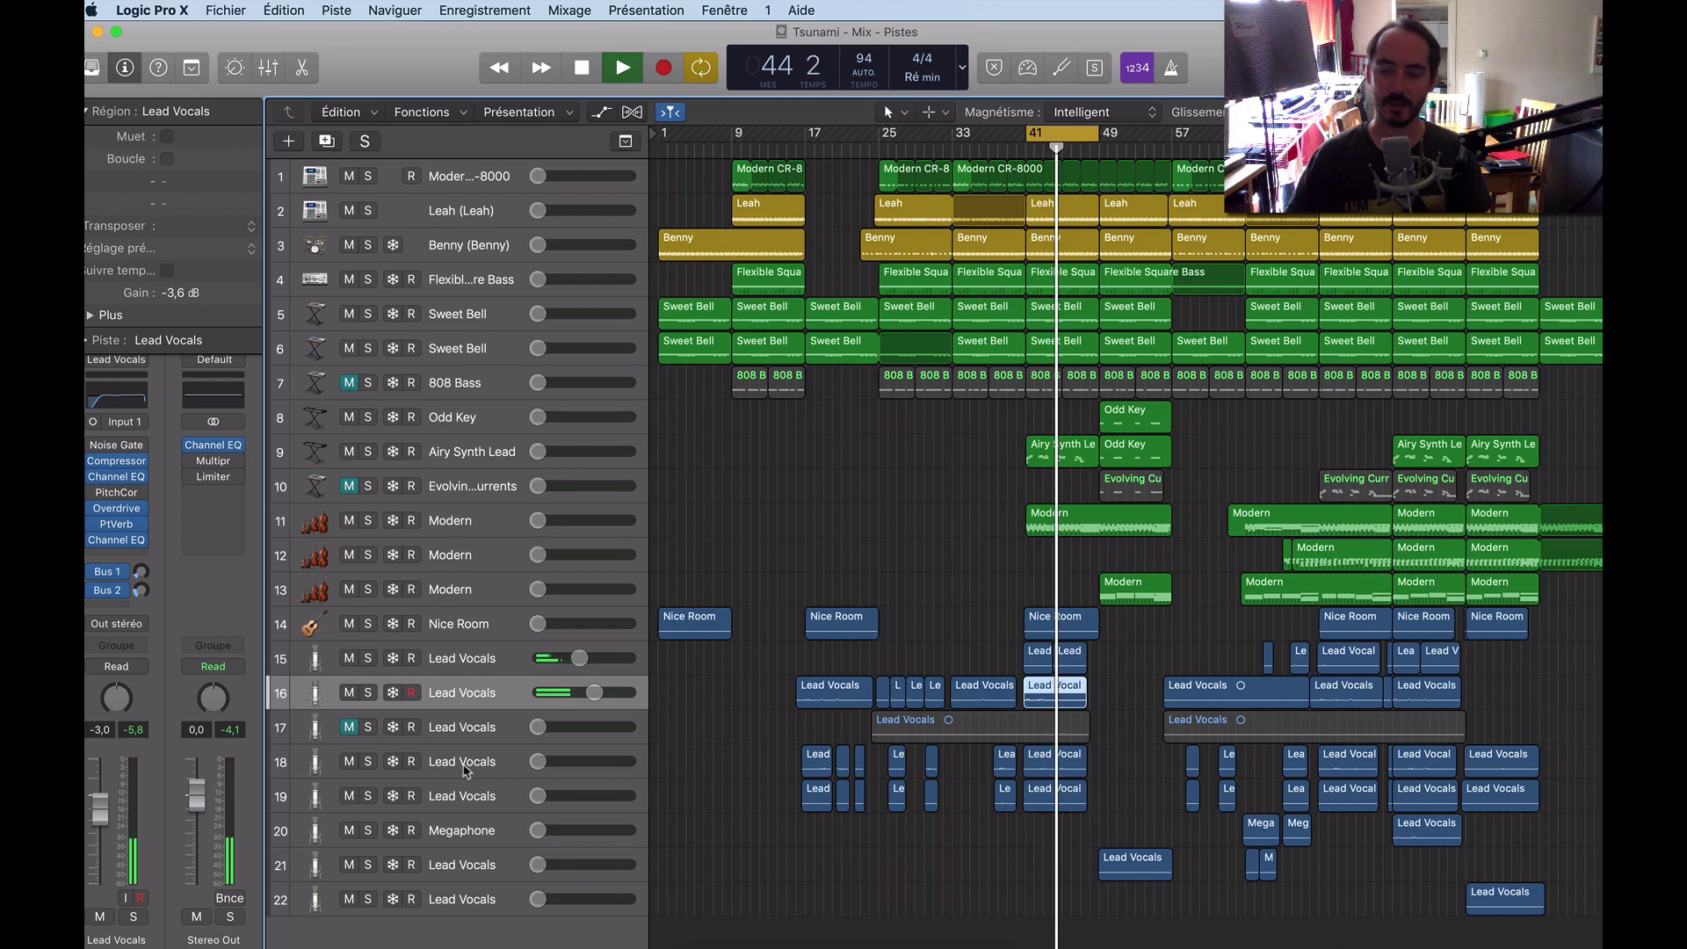
{"action": "key", "text": "space"}
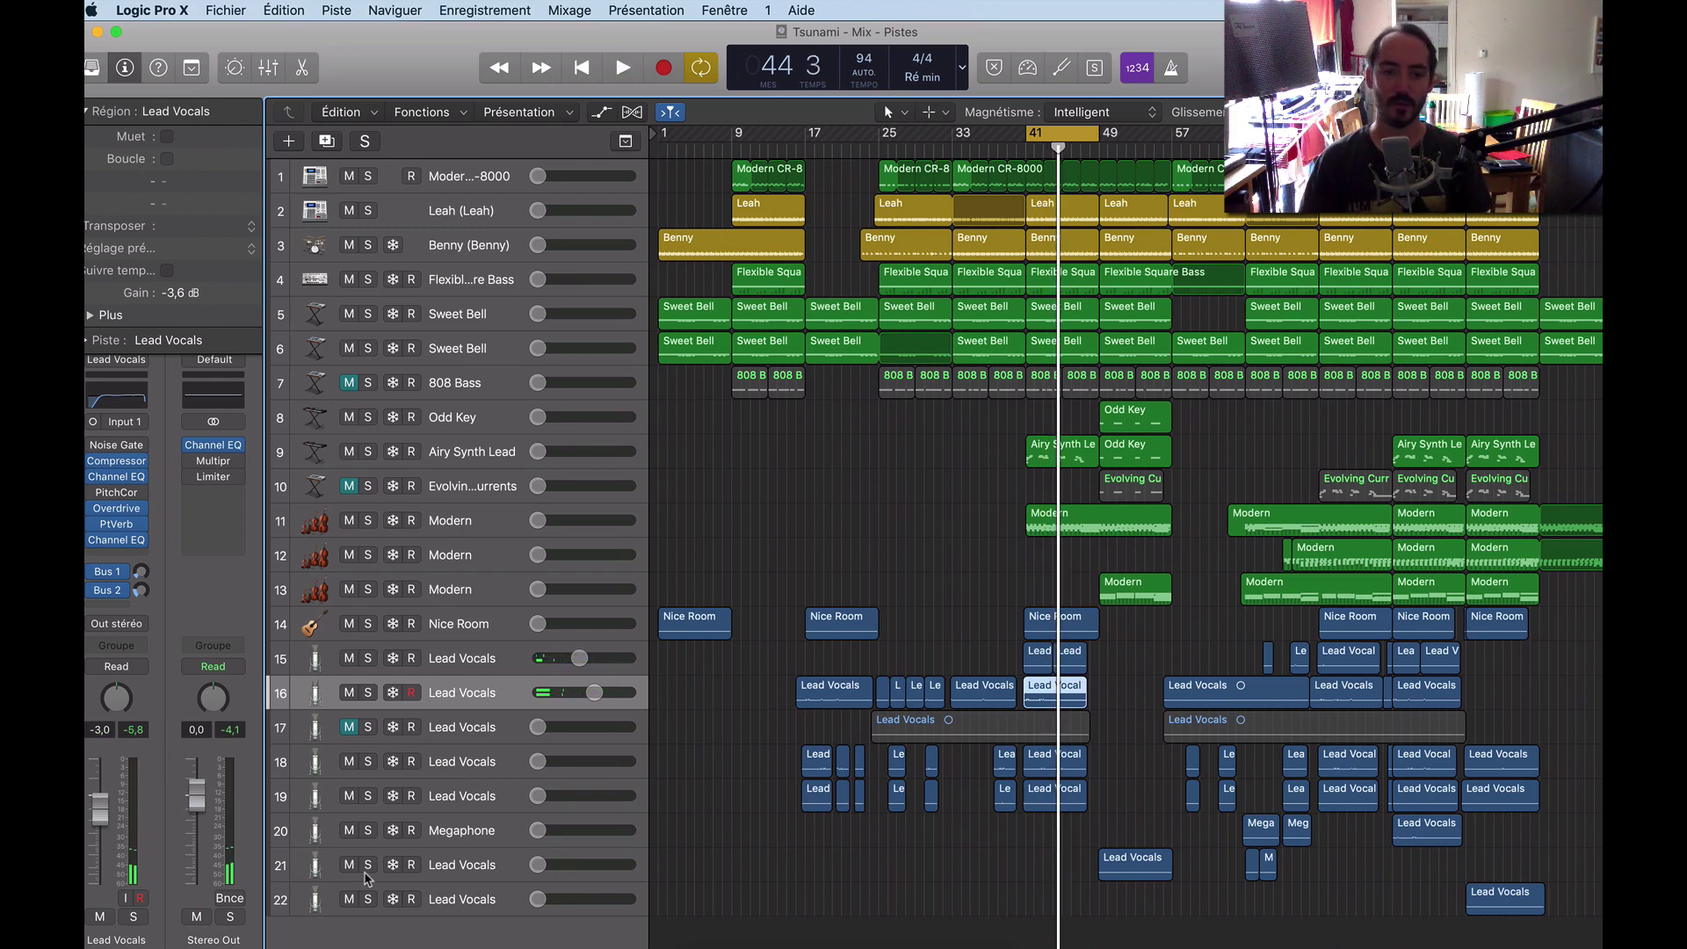
{"action": "key", "text": "space"}
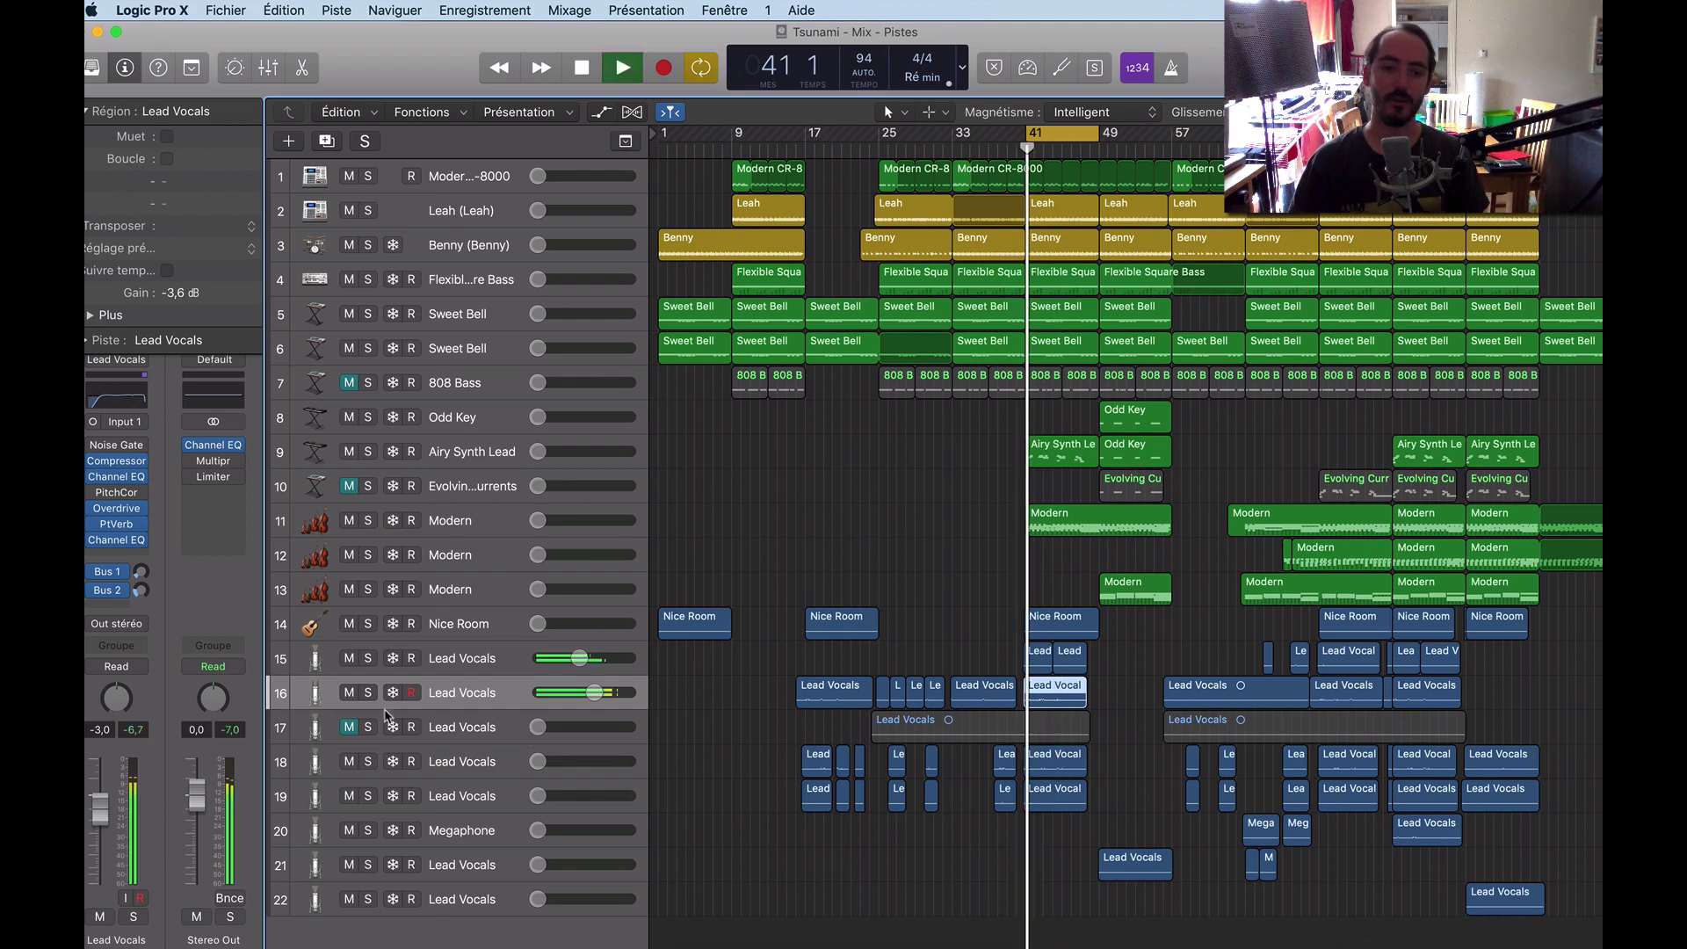
{"action": "key", "text": "space"}
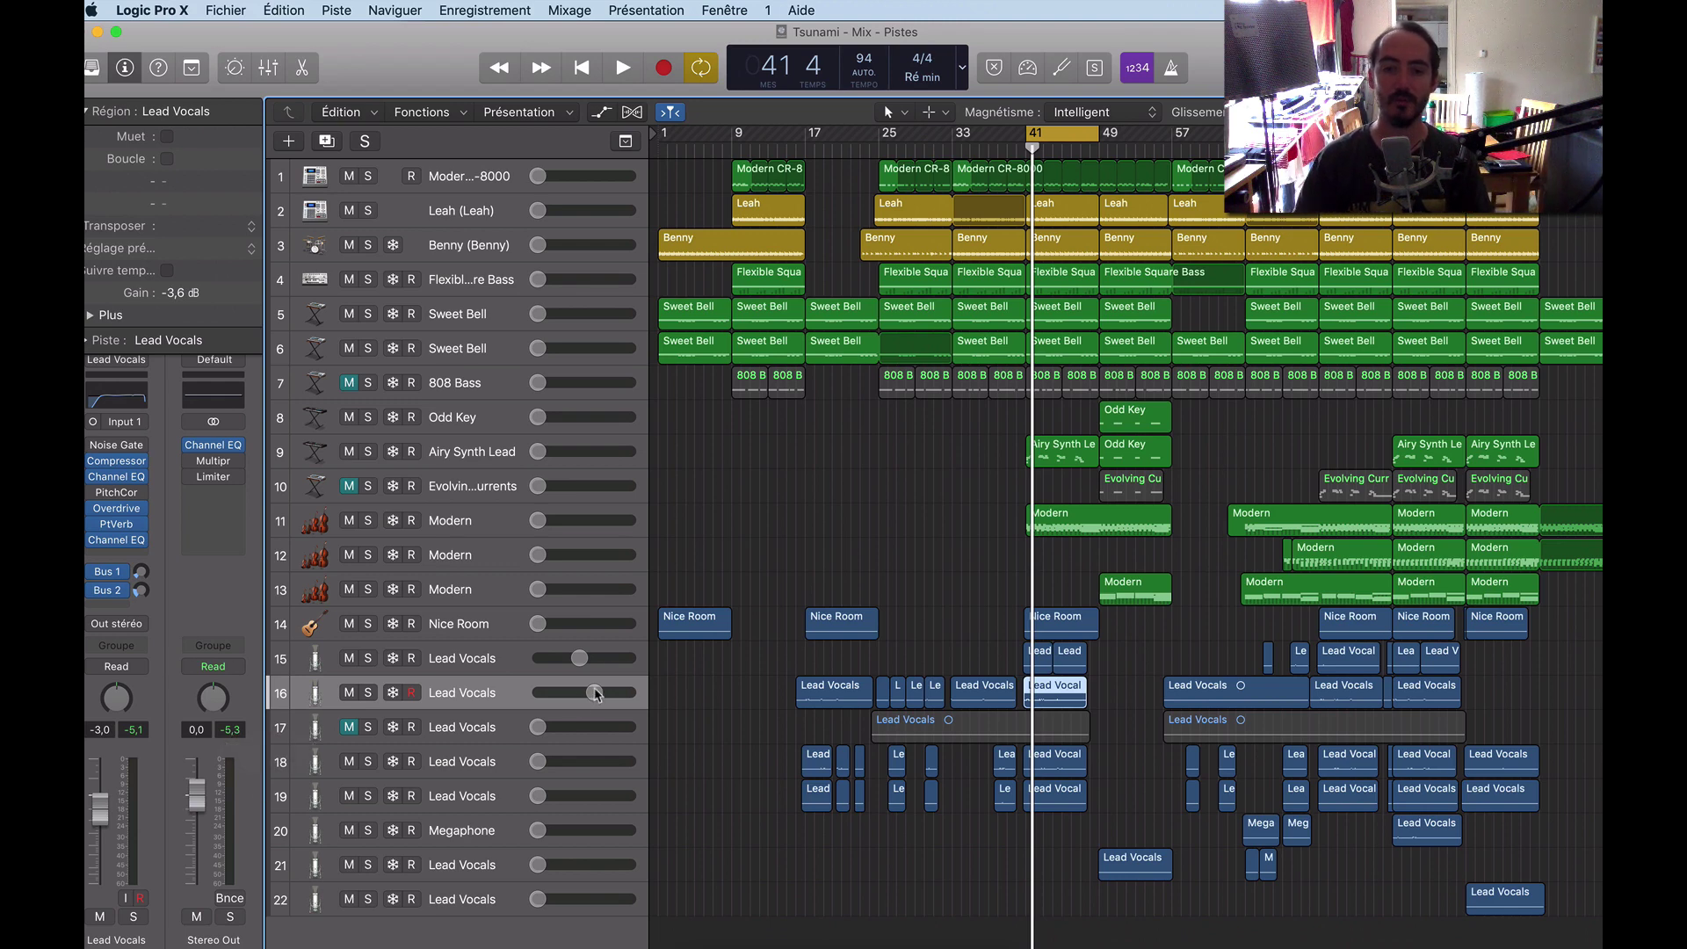
{"action": "left_click_drag", "start_coordinate": [595, 693], "coordinate": [587, 696]}
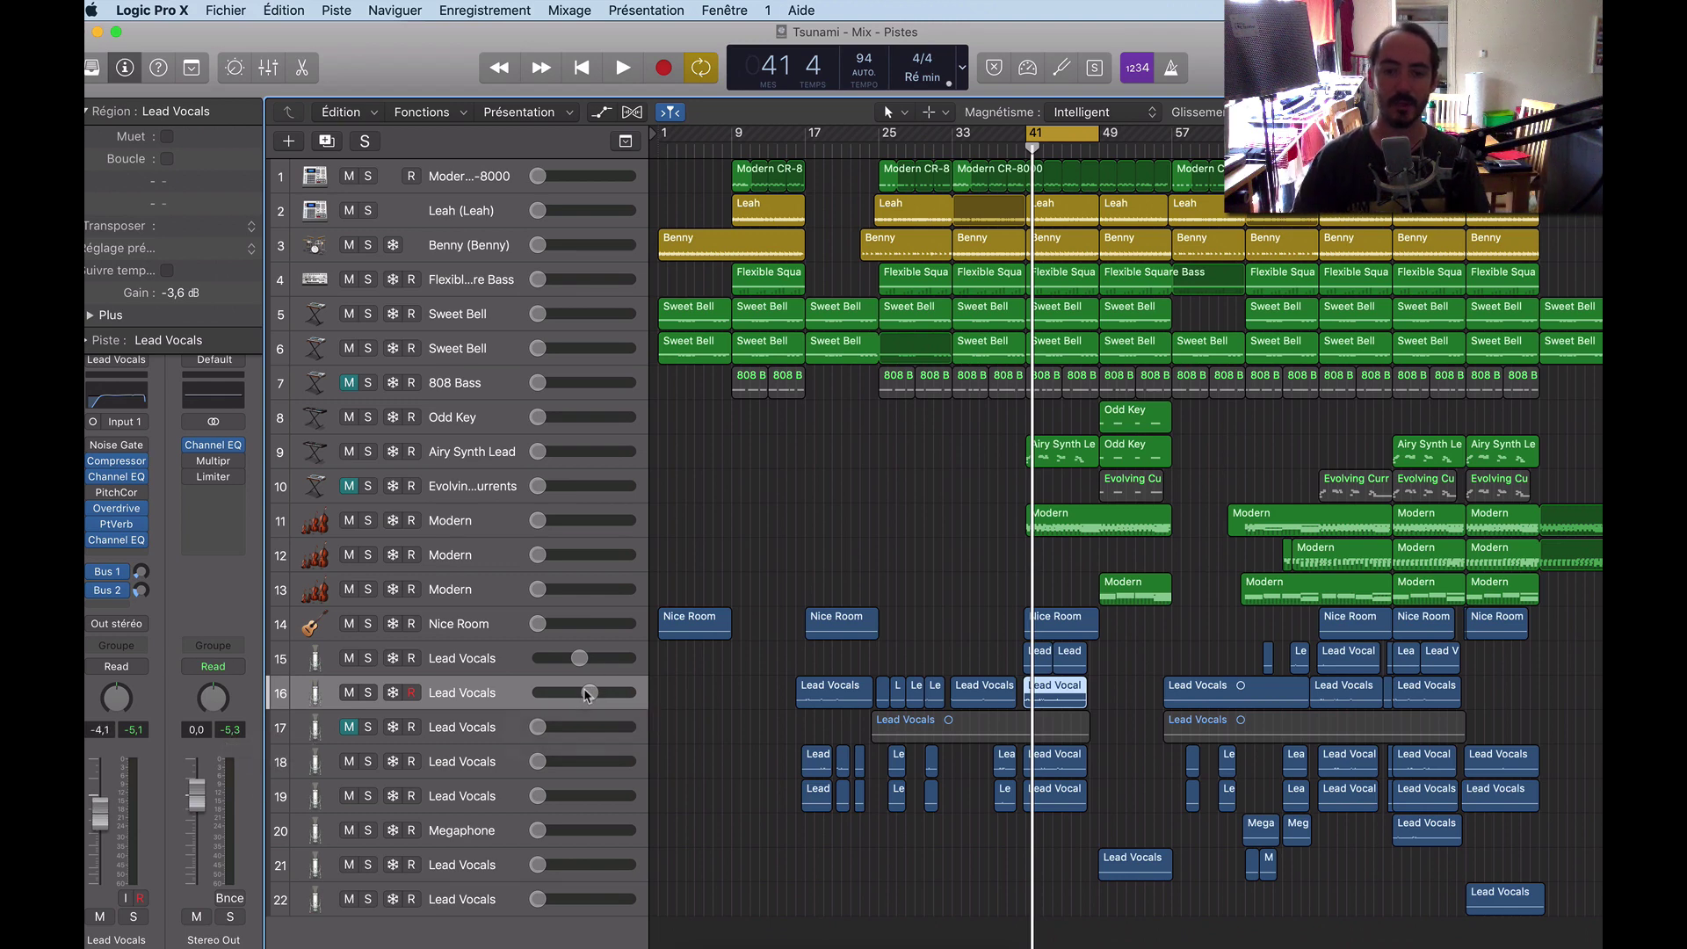
Raise the Main output level slightly in TotalMix FX, then return to Logic Pro X and play the loop briefly.
{"action": "key", "text": "super+Tab"}
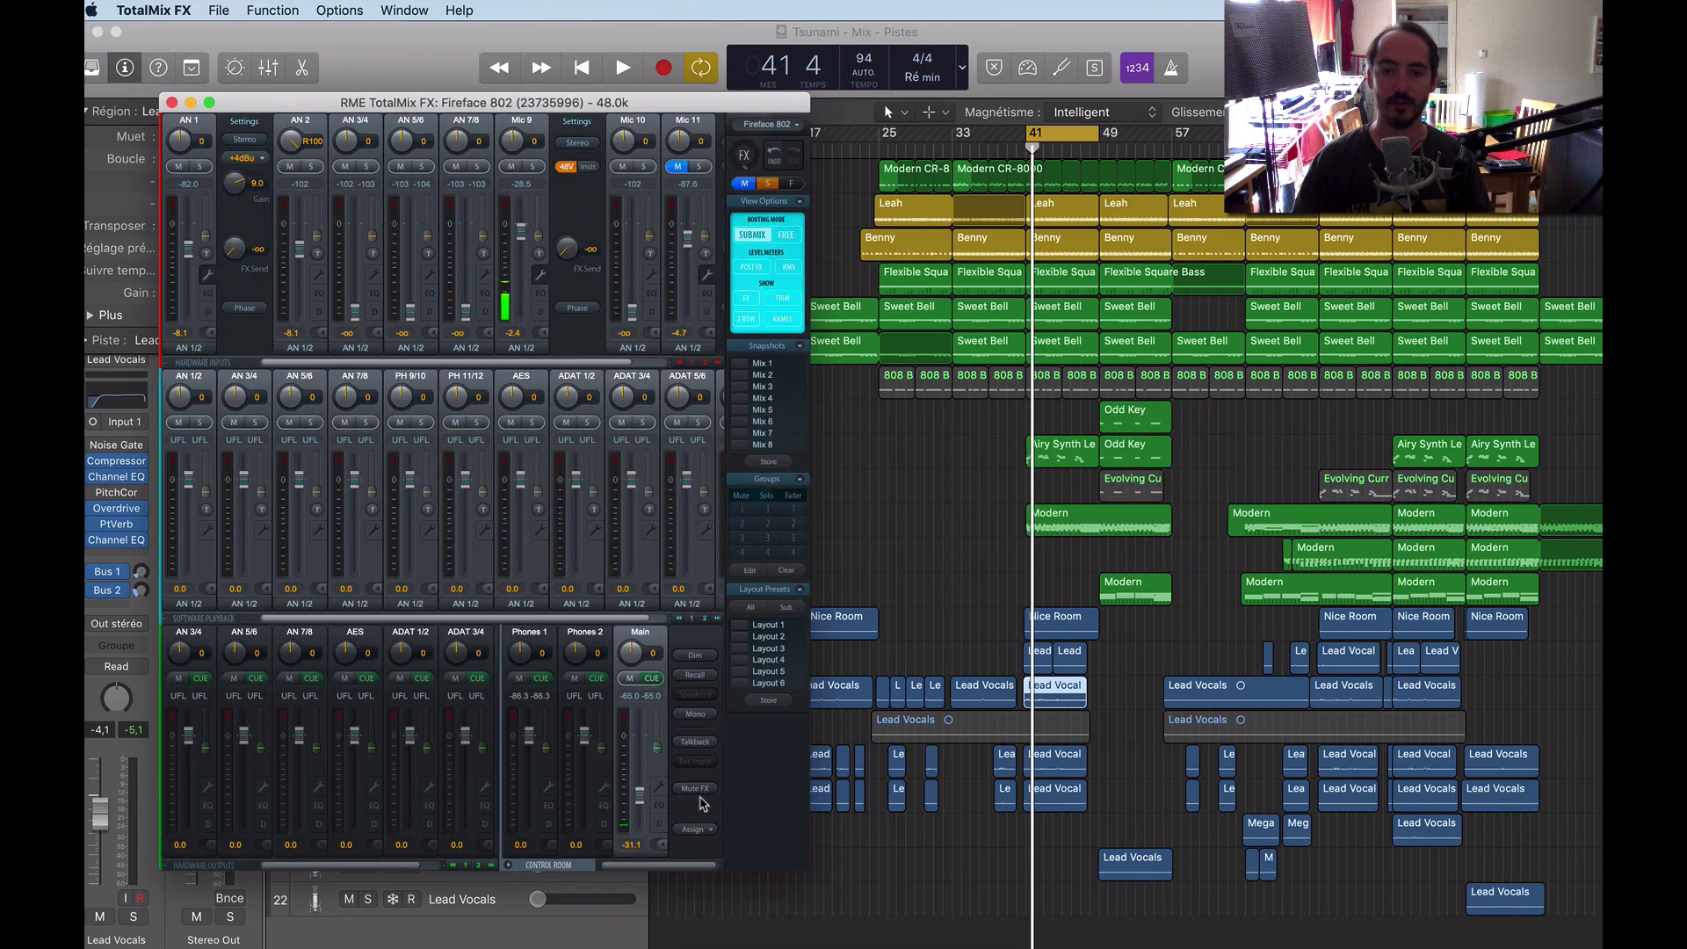
{"action": "left_click_drag", "start_coordinate": [636, 802], "coordinate": [640, 793]}
{"action": "key", "text": "super+Tab"}
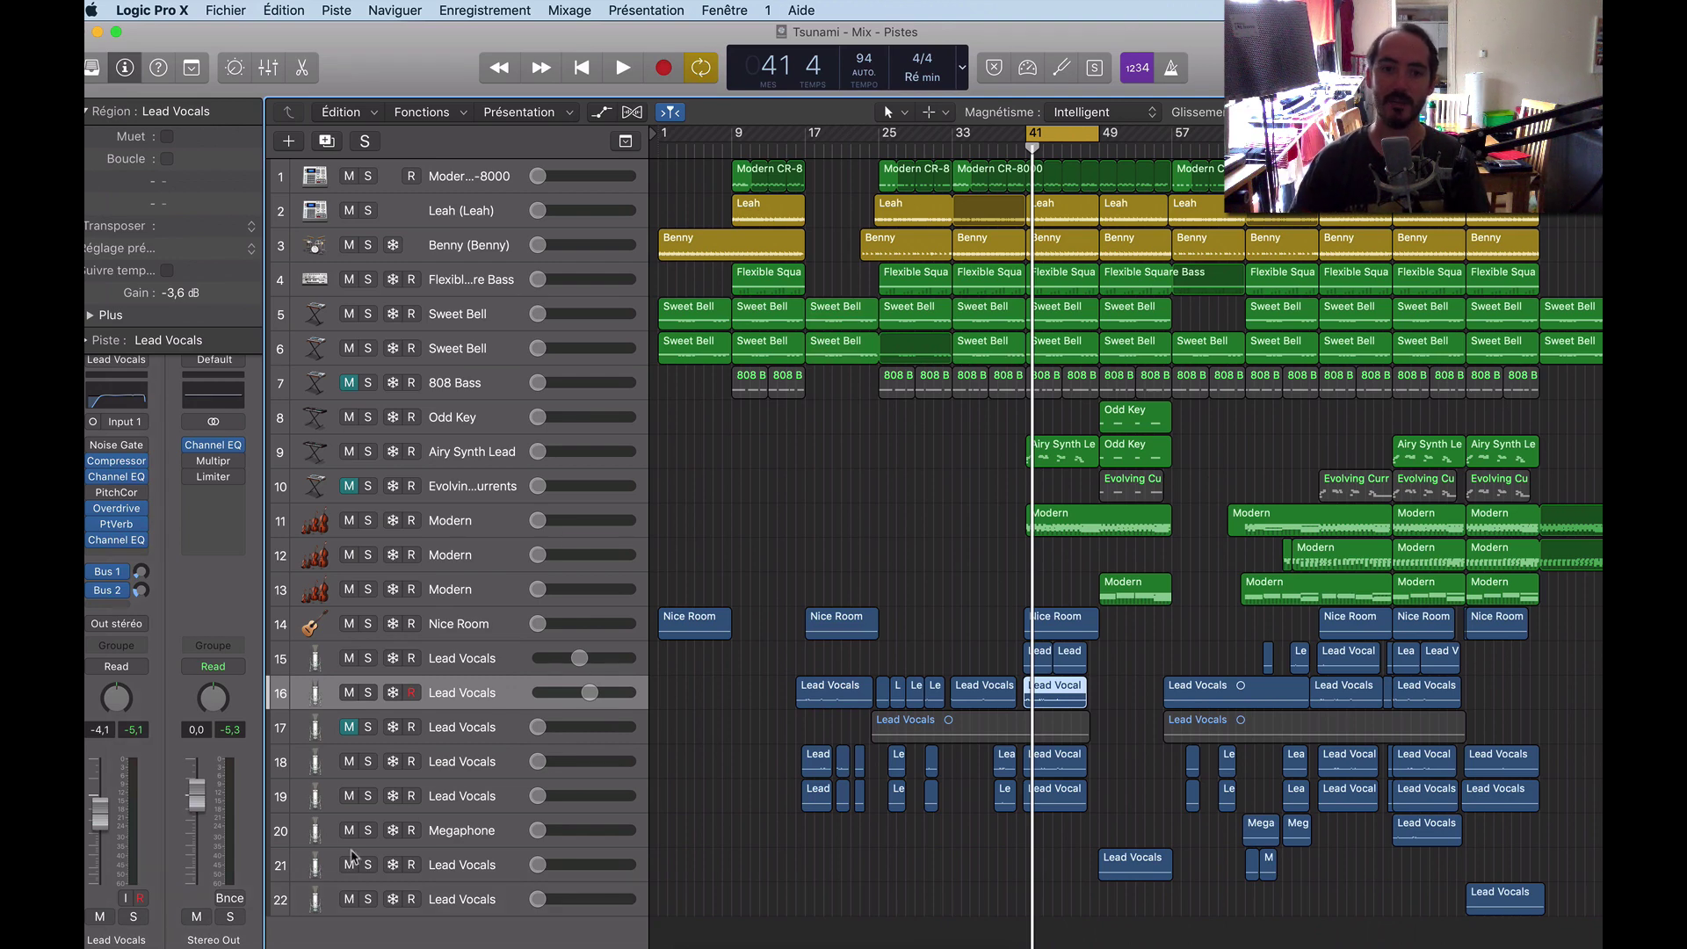
{"action": "key", "text": "space"}
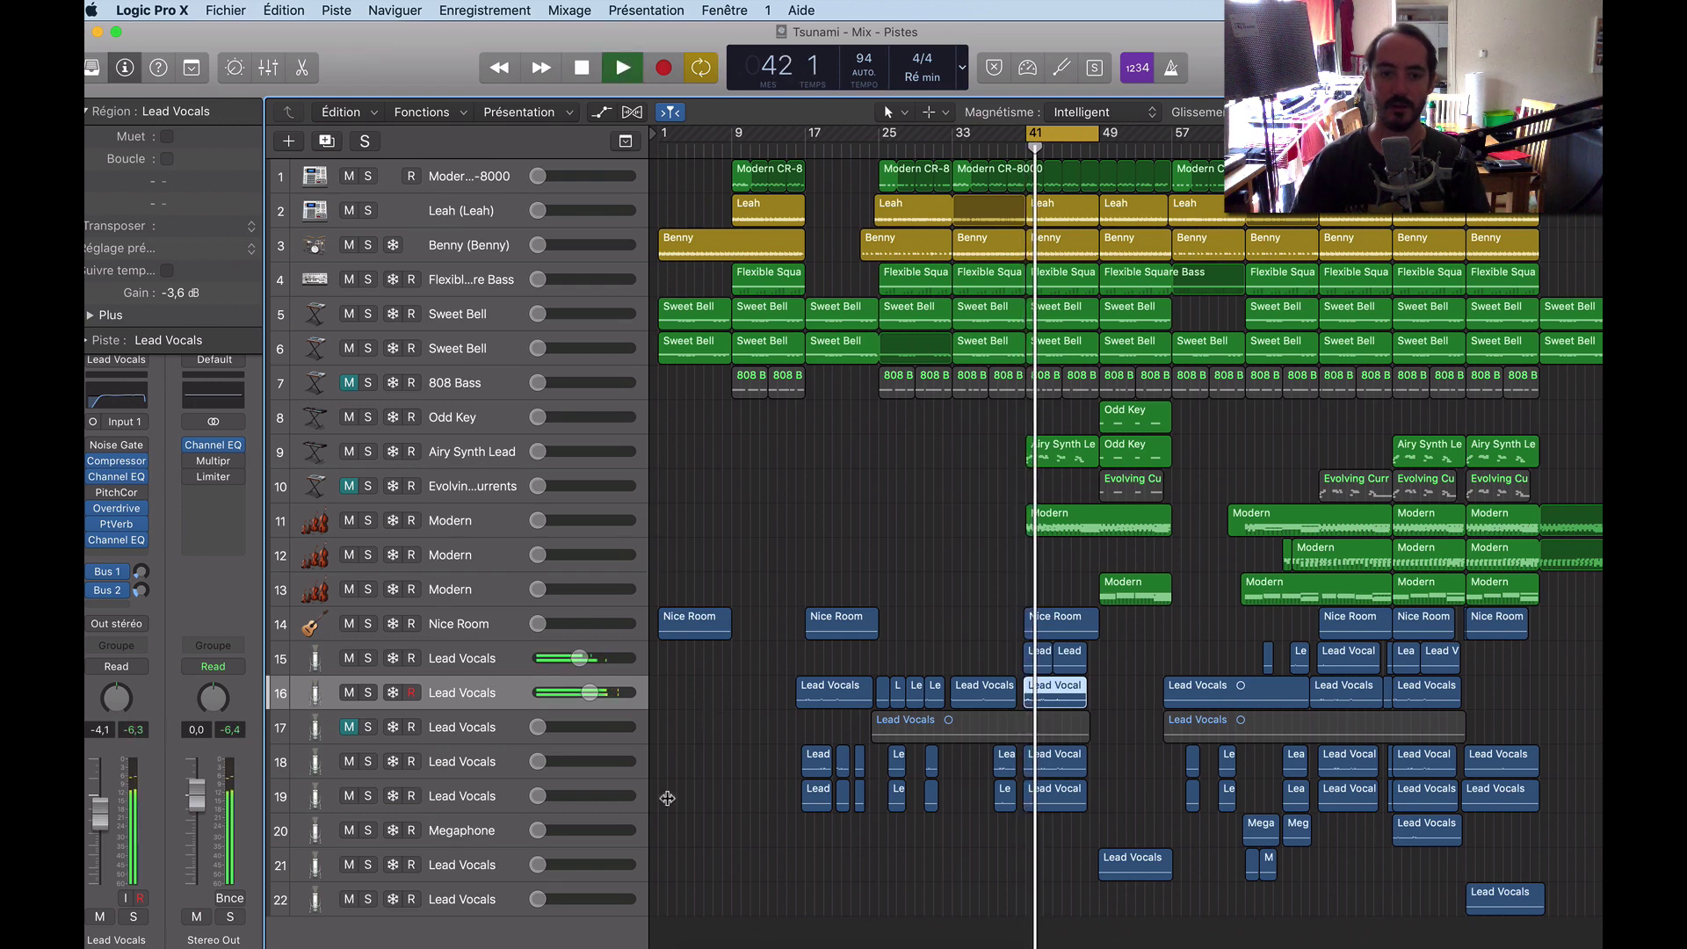
{"action": "key", "text": "space"}
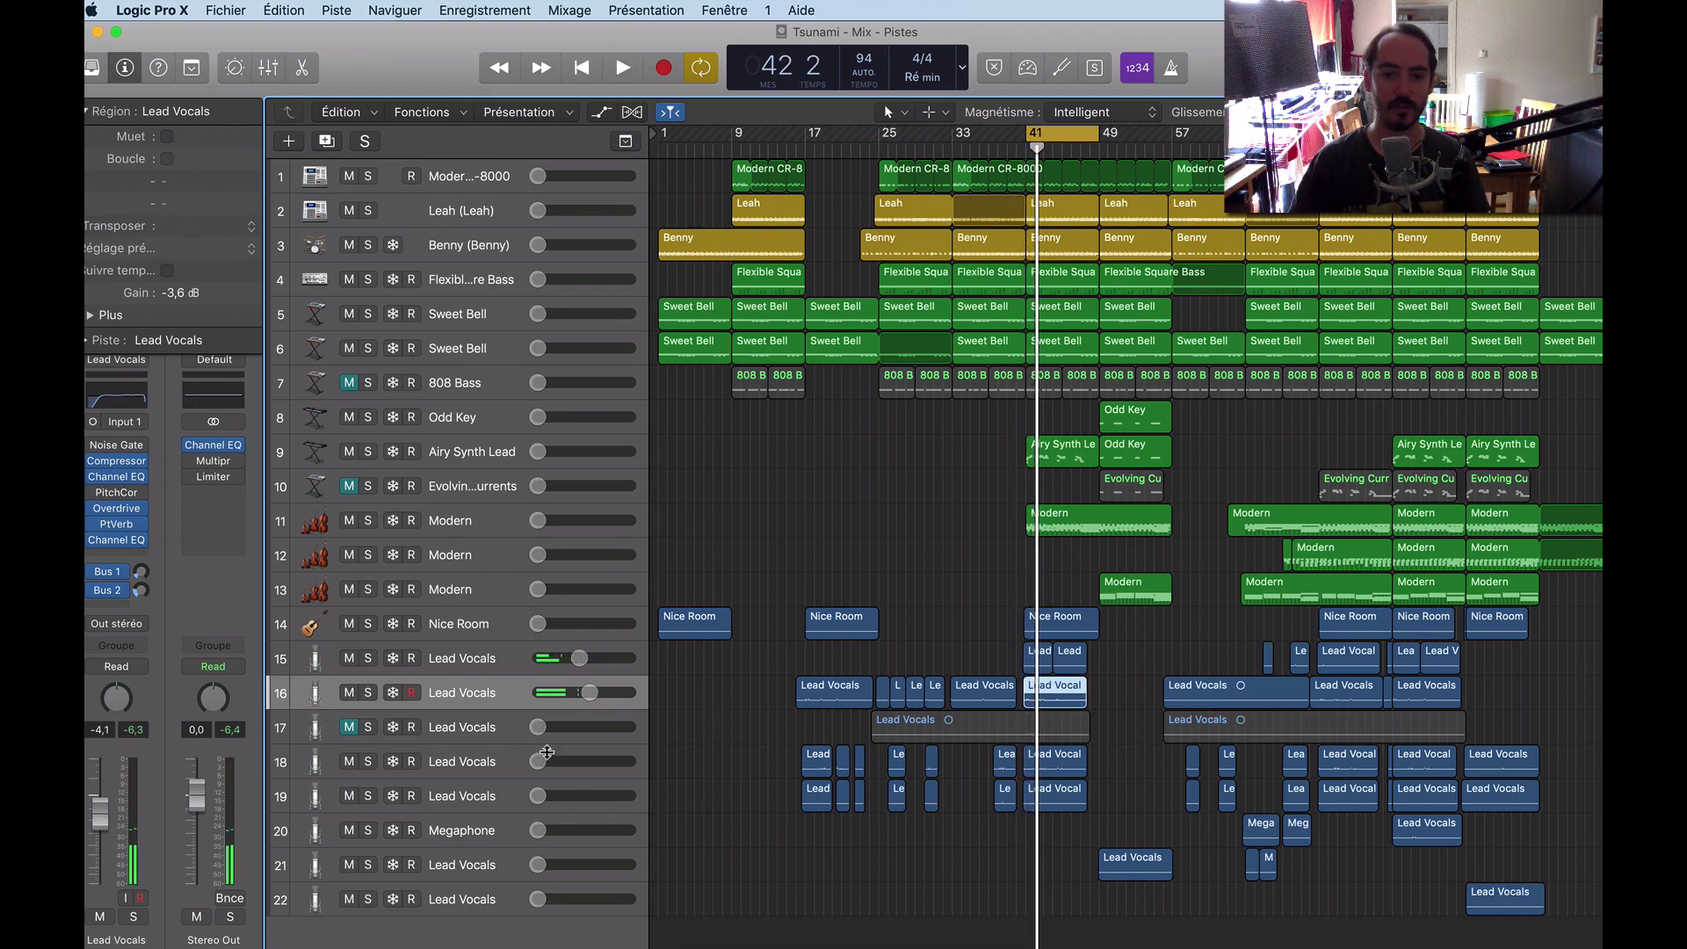
Raise Lead Vocals tracks 18 and 19 together to about -13.6 dB while checking them against the loop.
{"action": "left_click", "coordinate": [505, 766]}
{"action": "left_click", "coordinate": [519, 800], "text": "shift"}
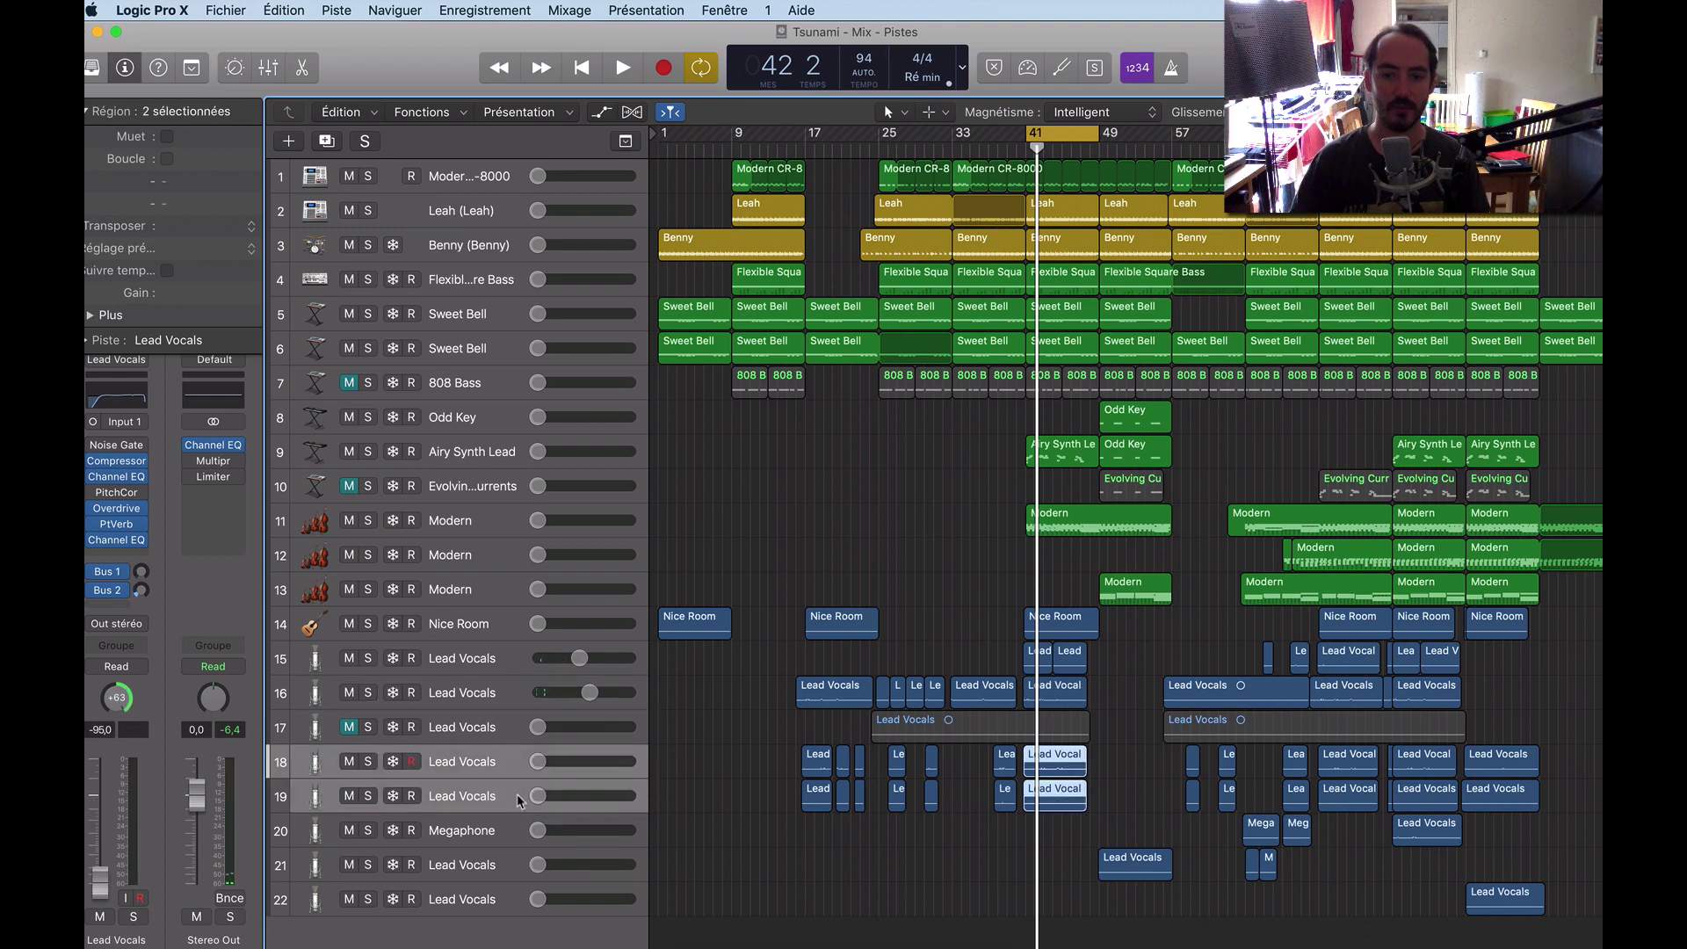
{"action": "left_click_drag", "start_coordinate": [548, 798], "coordinate": [588, 799]}
{"action": "key", "text": "space"}
{"action": "left_click", "coordinate": [580, 806]}
{"action": "key", "text": "space"}
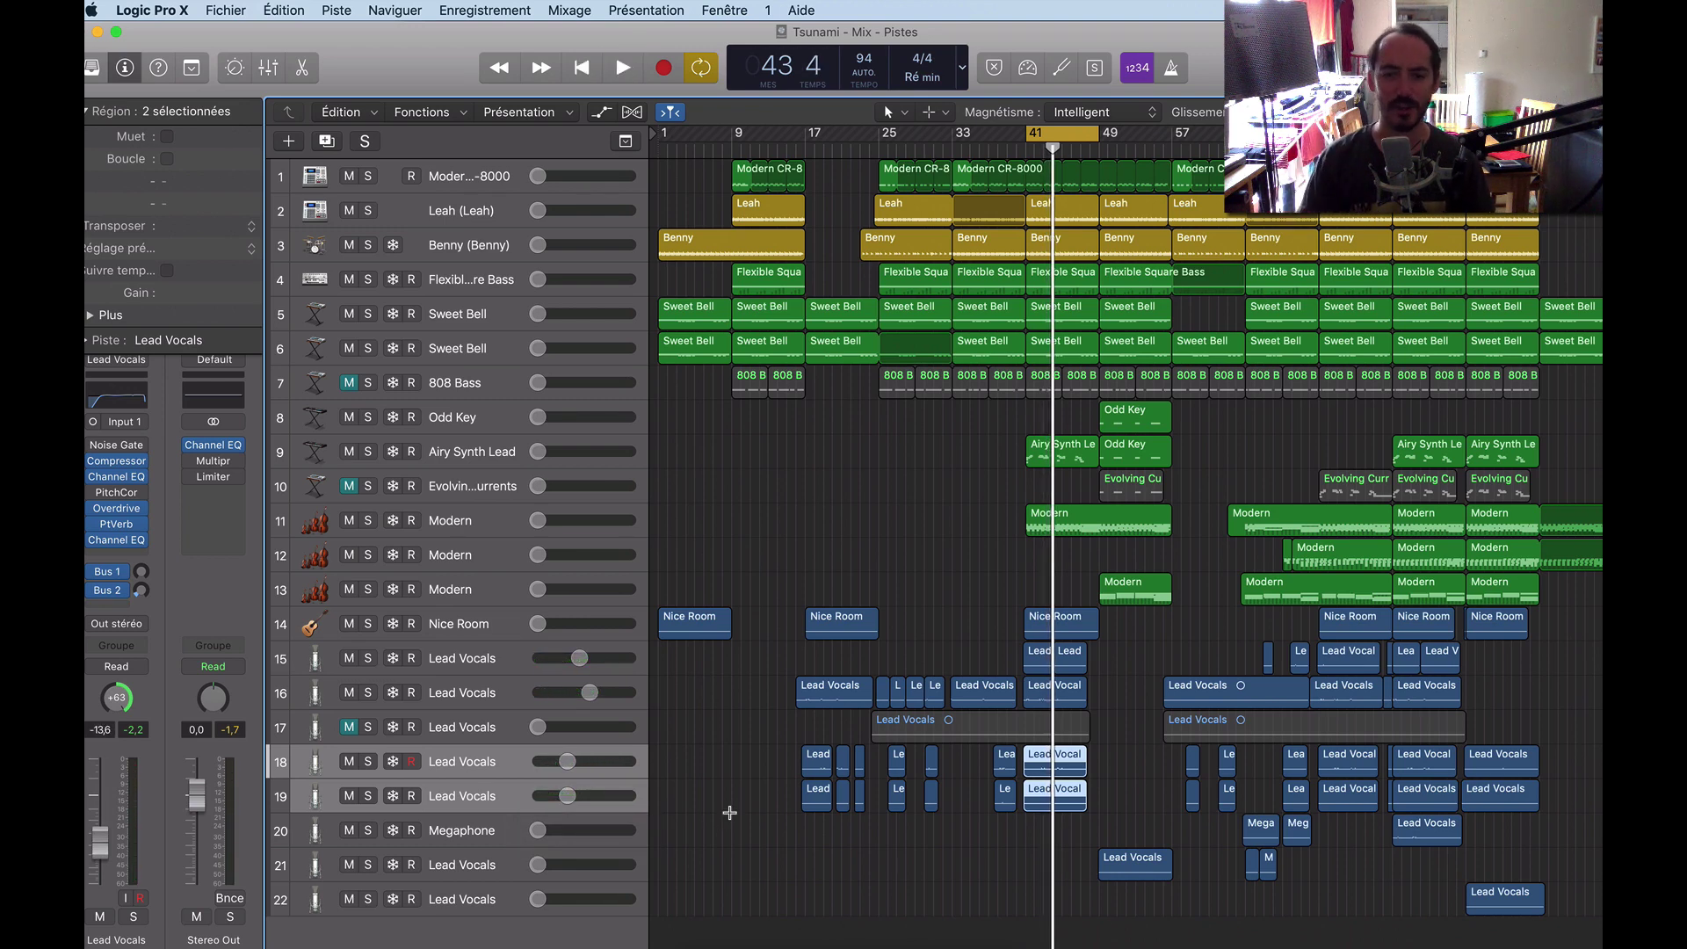
{"action": "key", "text": "space"}
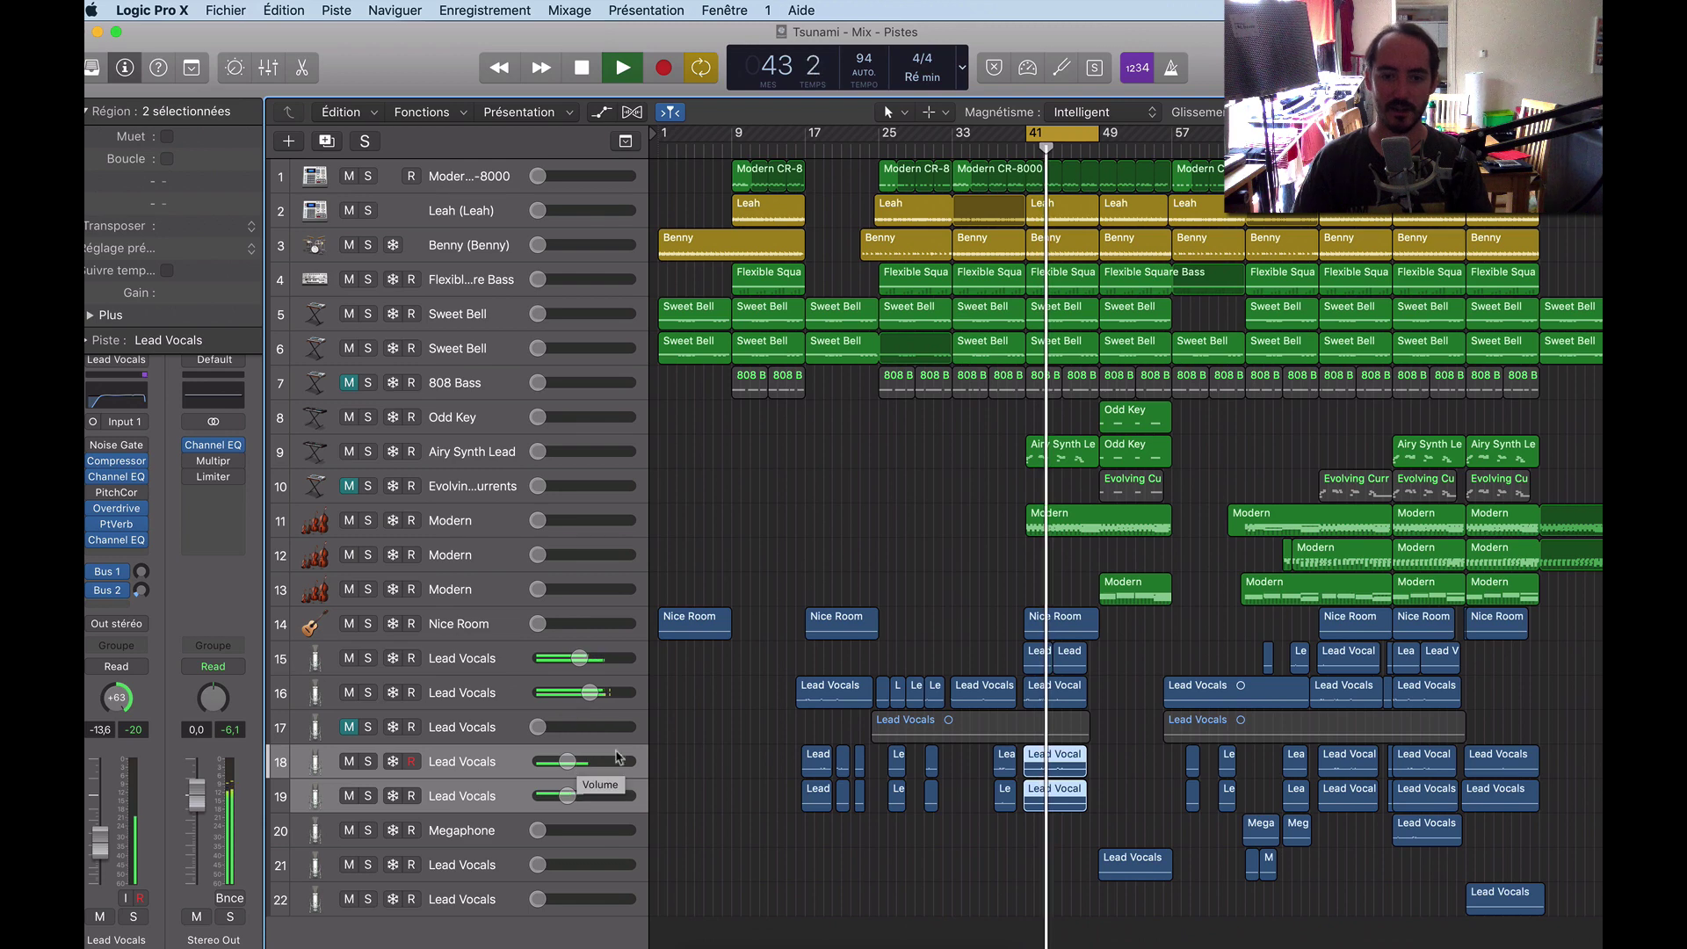
{"action": "key", "text": "space"}
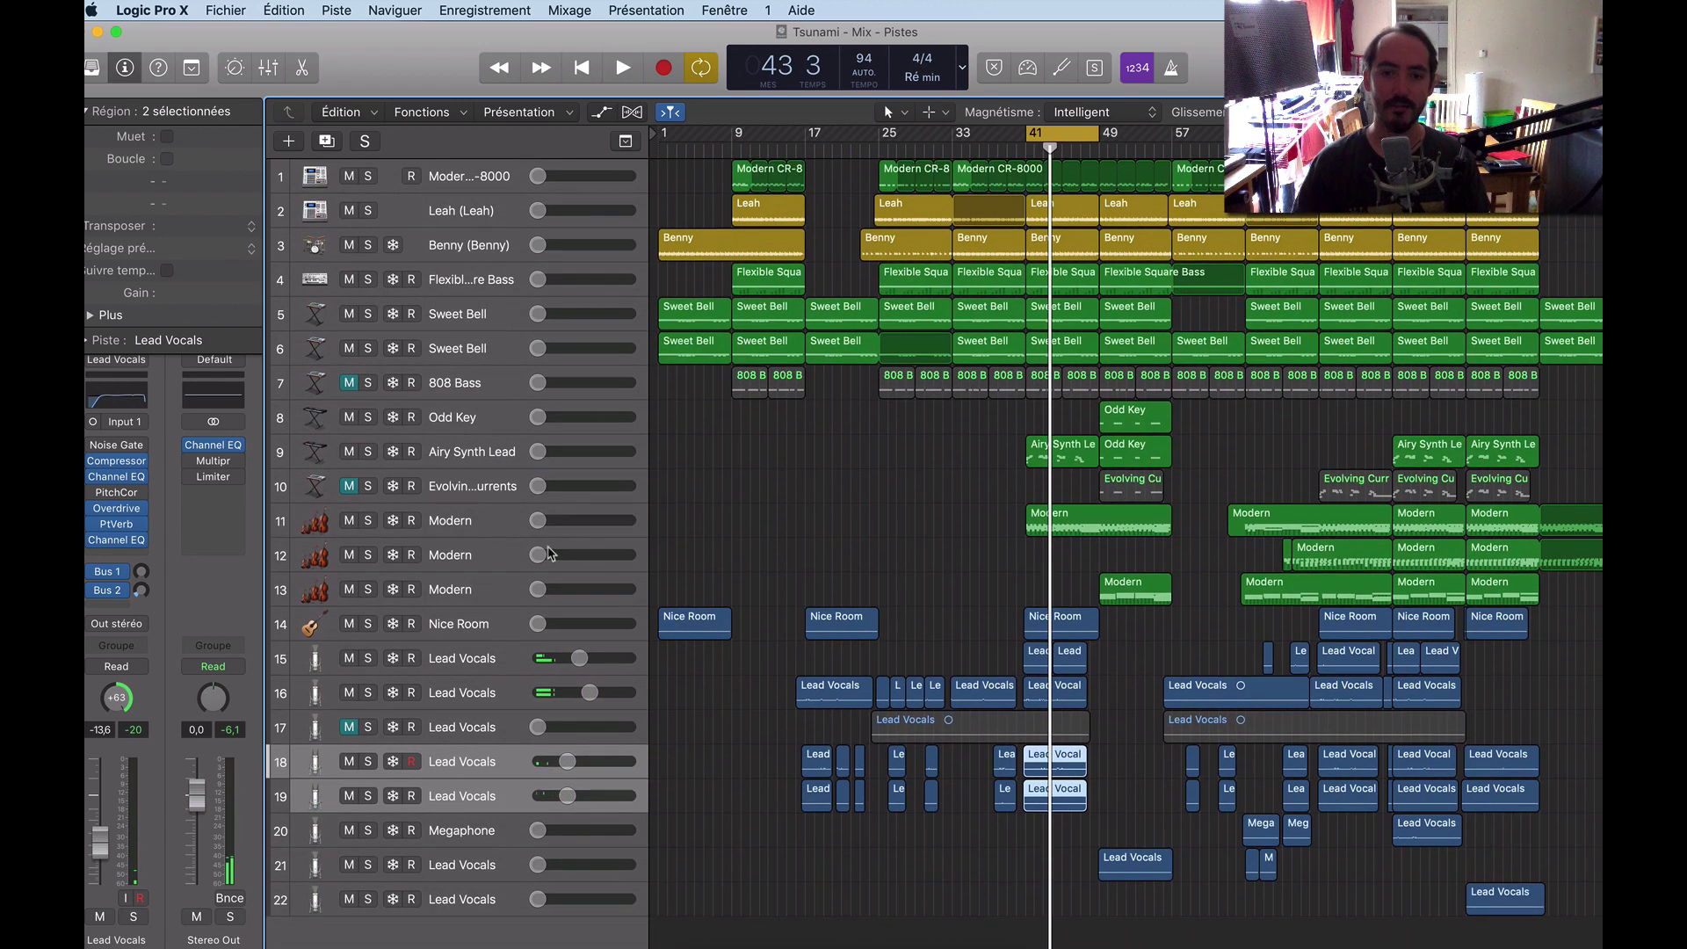
Raise the snare channel to about -5.6 dB and Snare/Clap to 0 dB, comparing them by muting and unmuting the snare.
{"action": "key", "text": "x"}
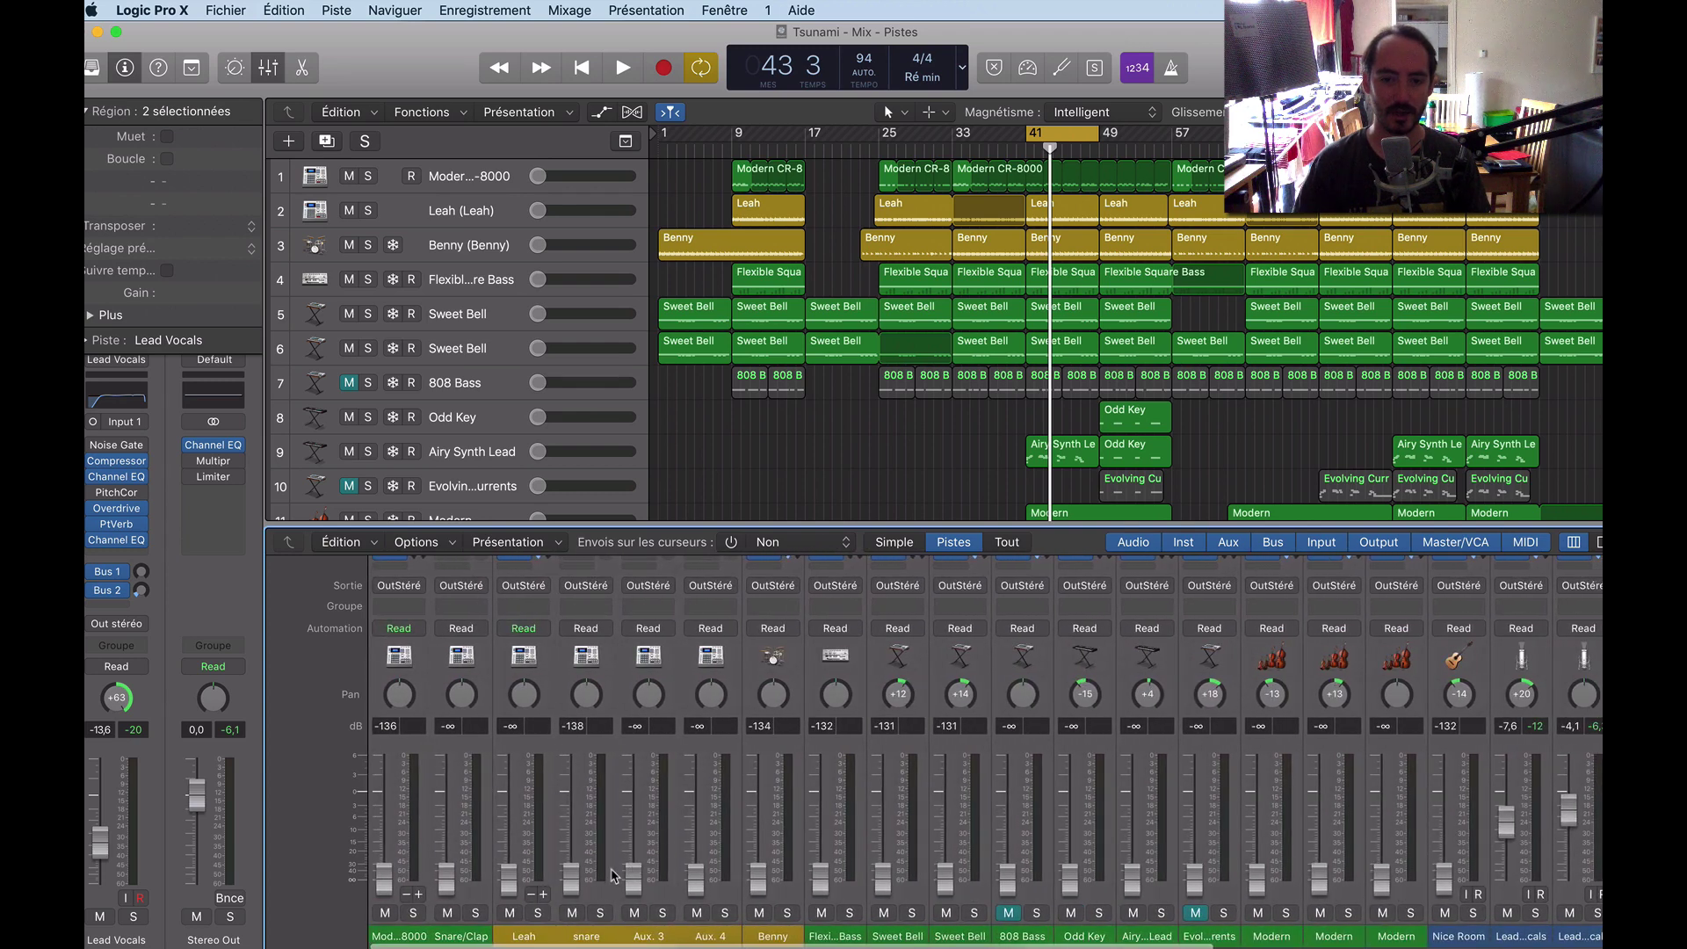
{"action": "left_click", "coordinate": [596, 897]}
{"action": "left_click_drag", "start_coordinate": [568, 874], "coordinate": [571, 755]}
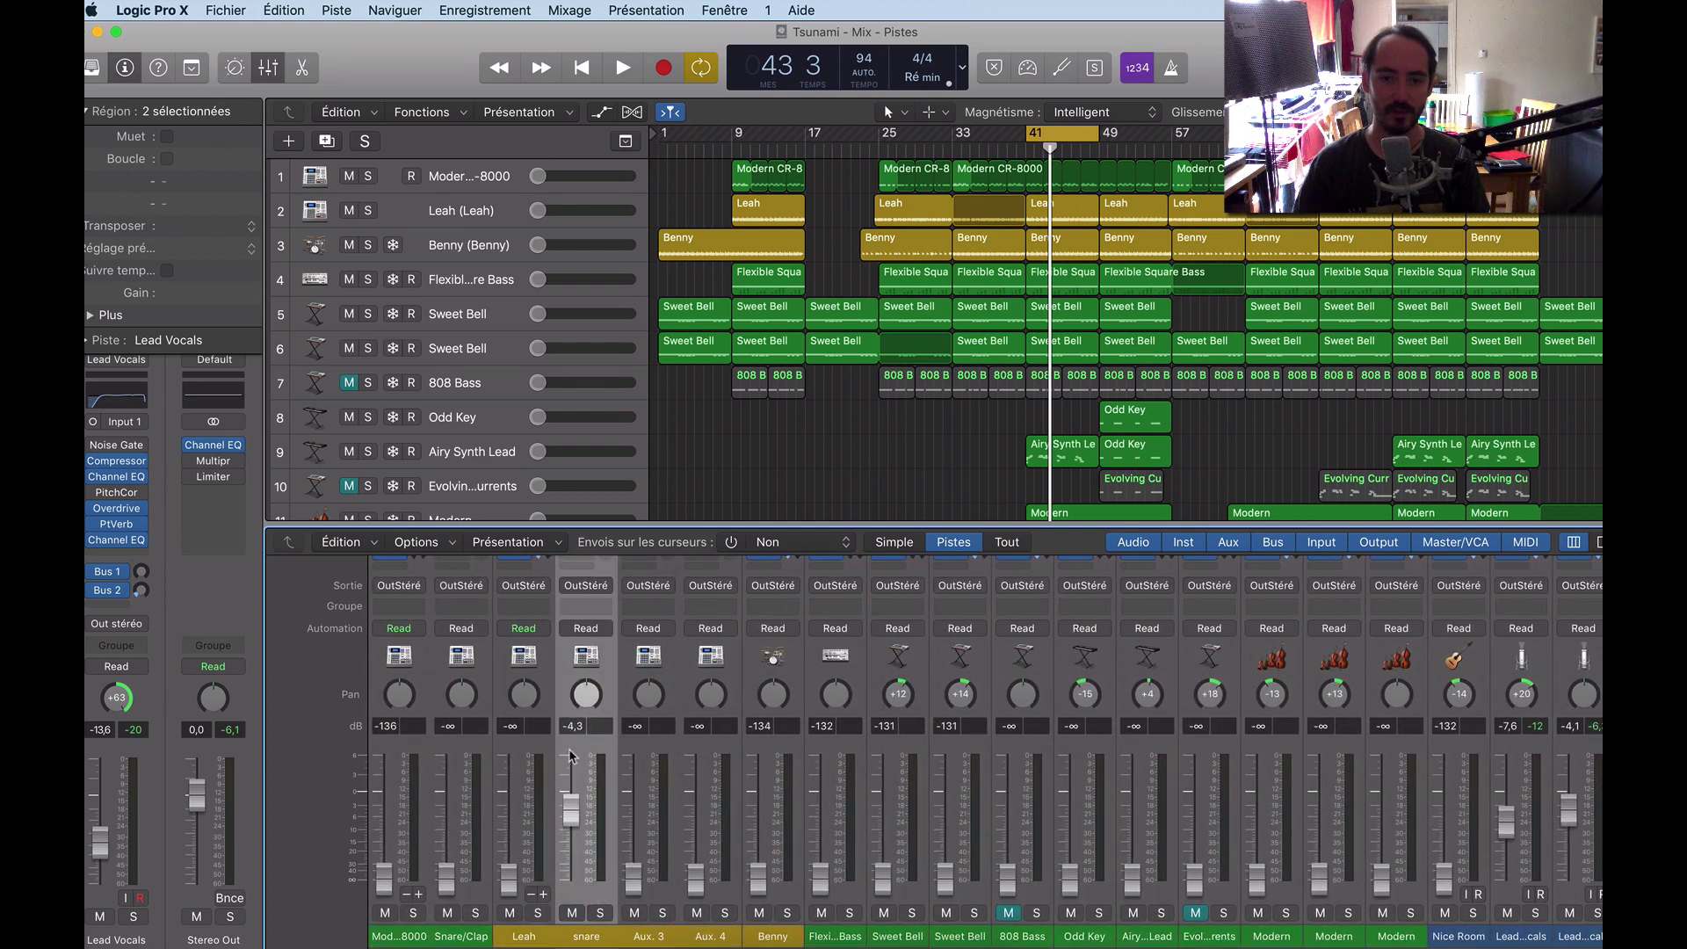
{"action": "key", "text": "space"}
{"action": "left_click_drag", "start_coordinate": [571, 813], "coordinate": [573, 828]}
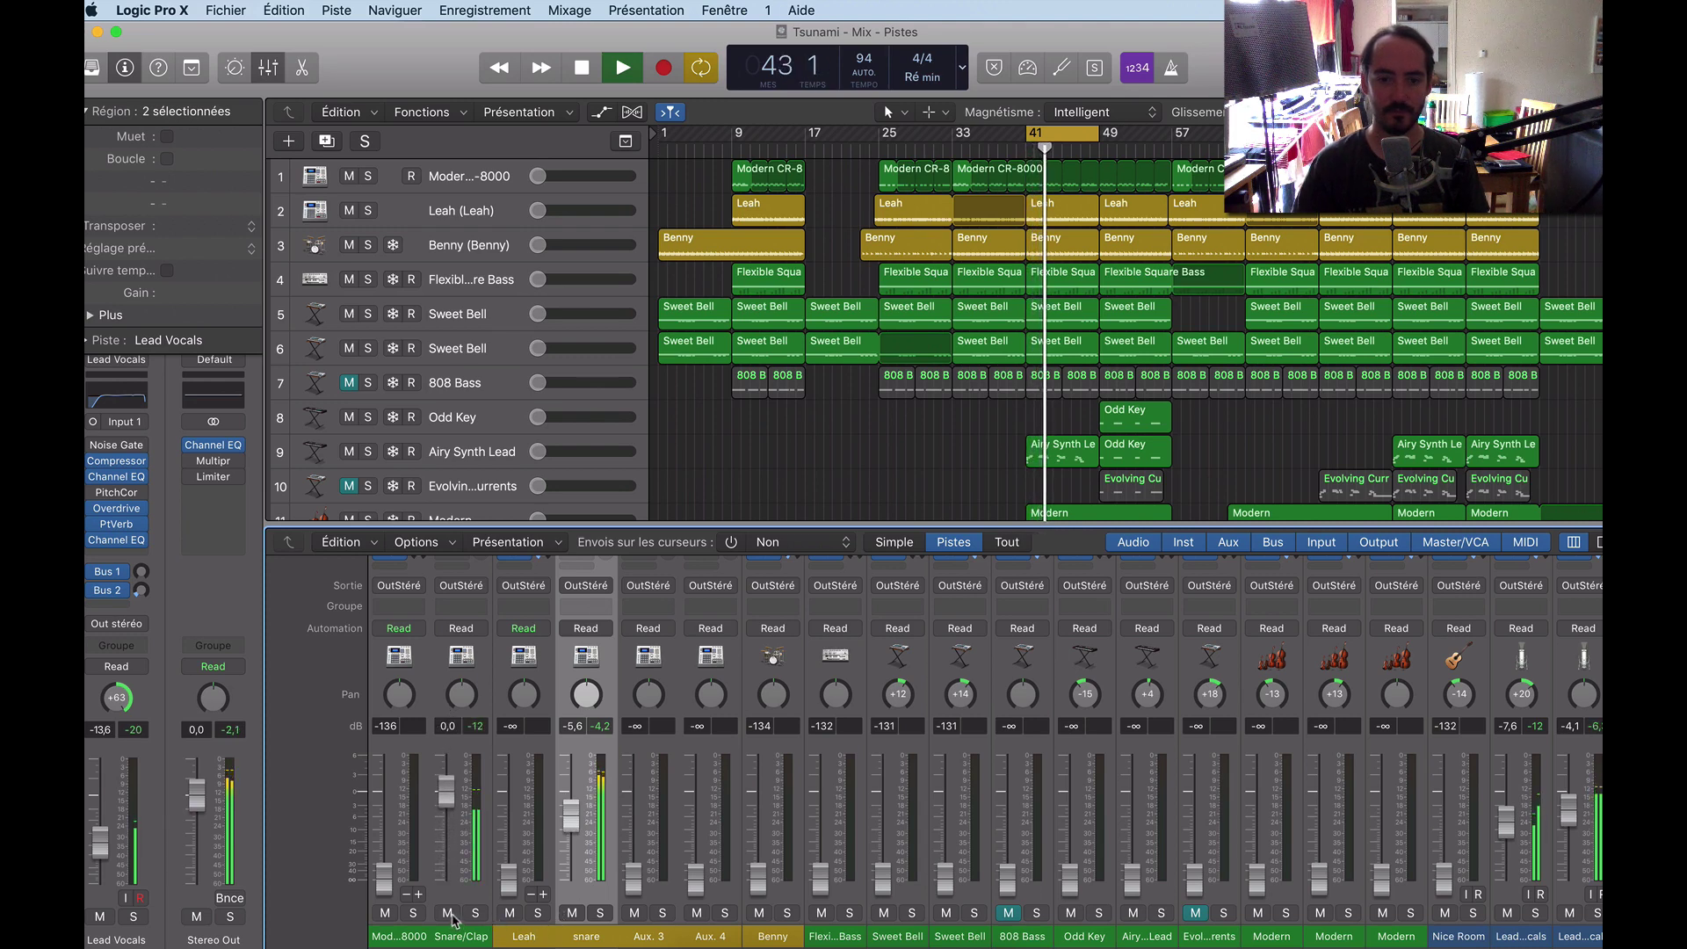
{"action": "left_click", "coordinate": [575, 914]}
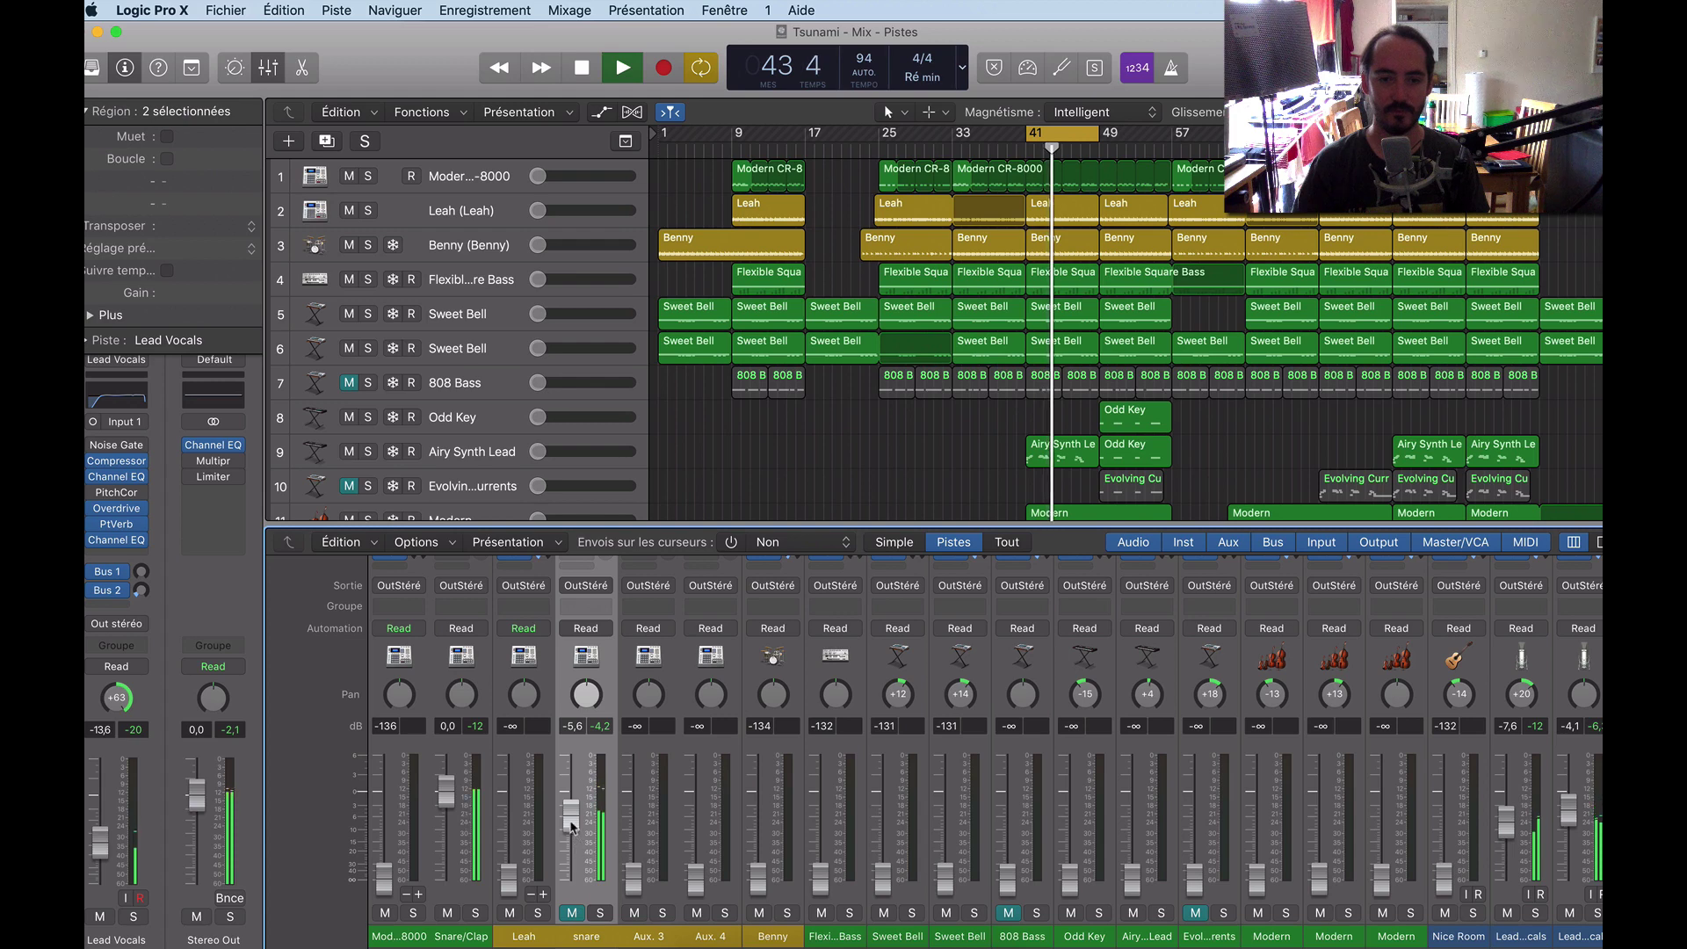
{"action": "left_click", "coordinate": [573, 912]}
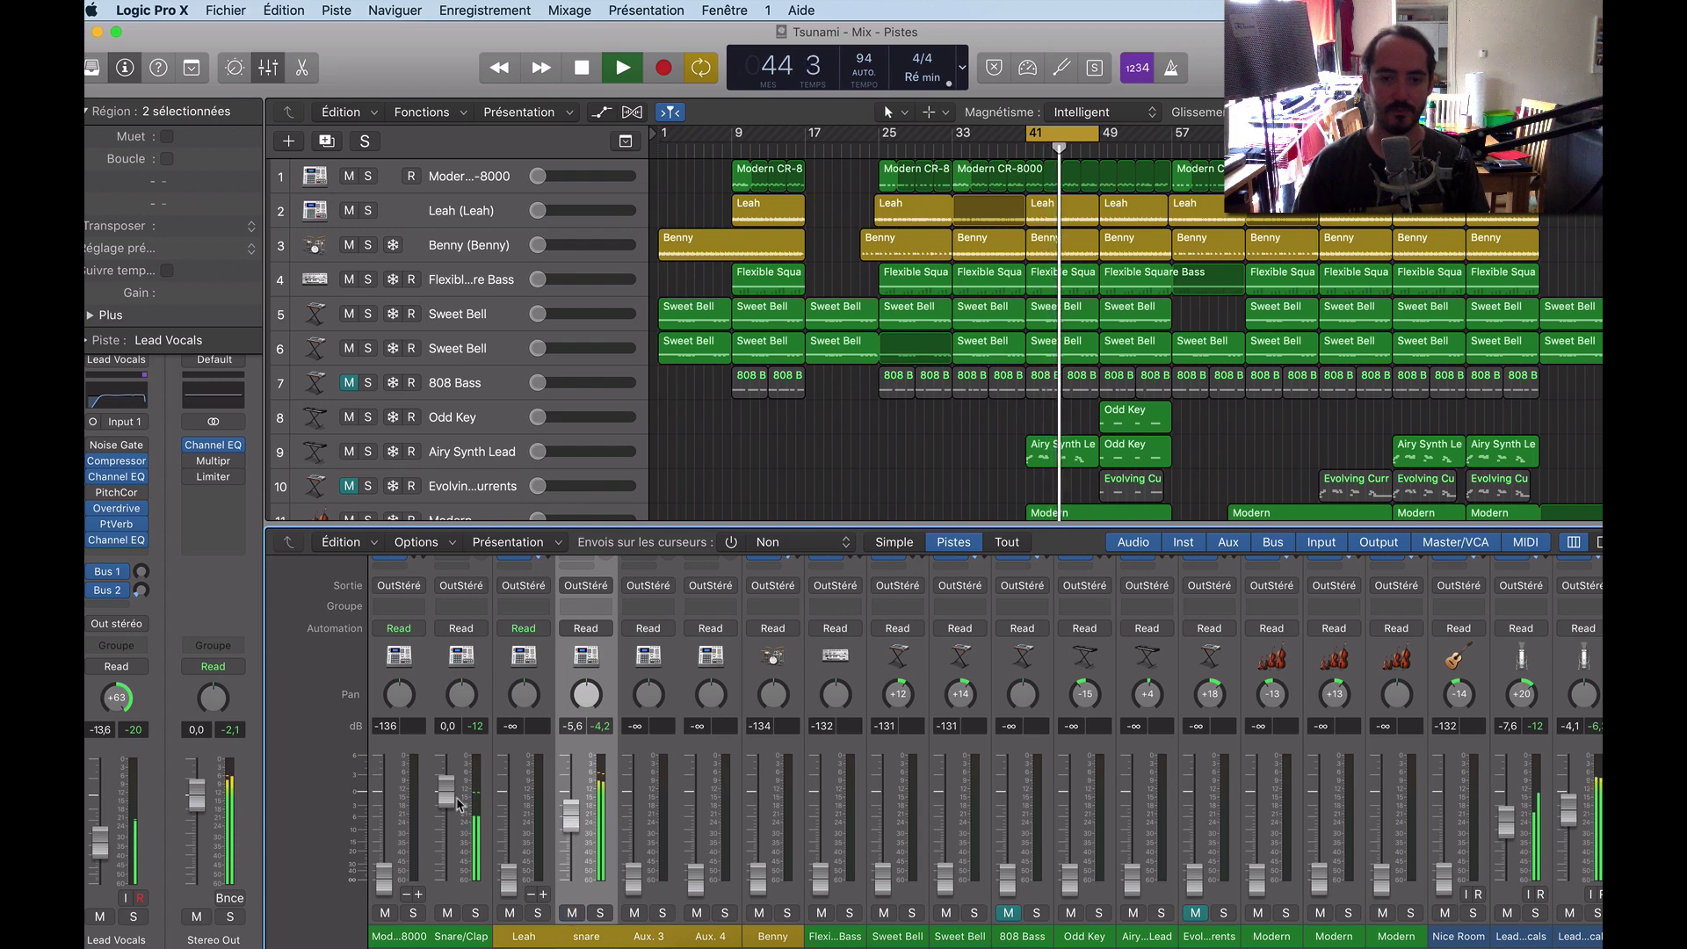
Rebalance the snares during playback, lowering Snare/Clap to -12.0 dB and the snare channel to about -11.6 dB.
{"action": "left_click_drag", "start_coordinate": [447, 797], "coordinate": [447, 813]}
{"action": "left_click_drag", "start_coordinate": [571, 816], "coordinate": [572, 868]}
{"action": "left_click_drag", "start_coordinate": [447, 810], "coordinate": [448, 836]}
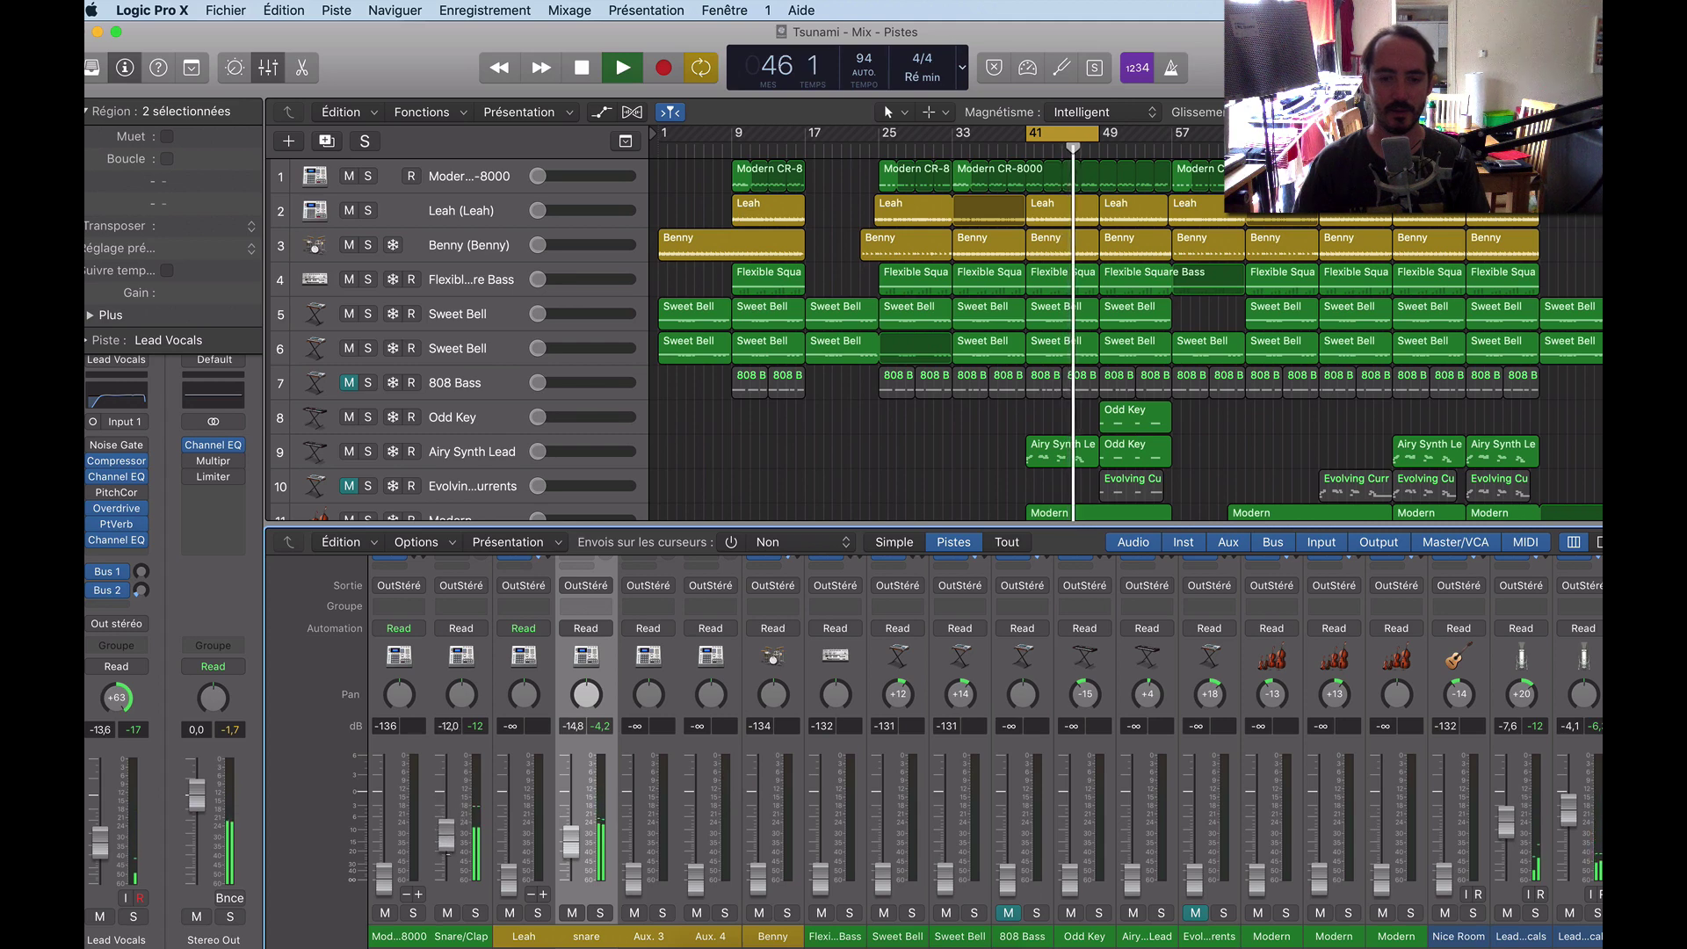
{"action": "left_click_drag", "start_coordinate": [572, 851], "coordinate": [570, 819]}
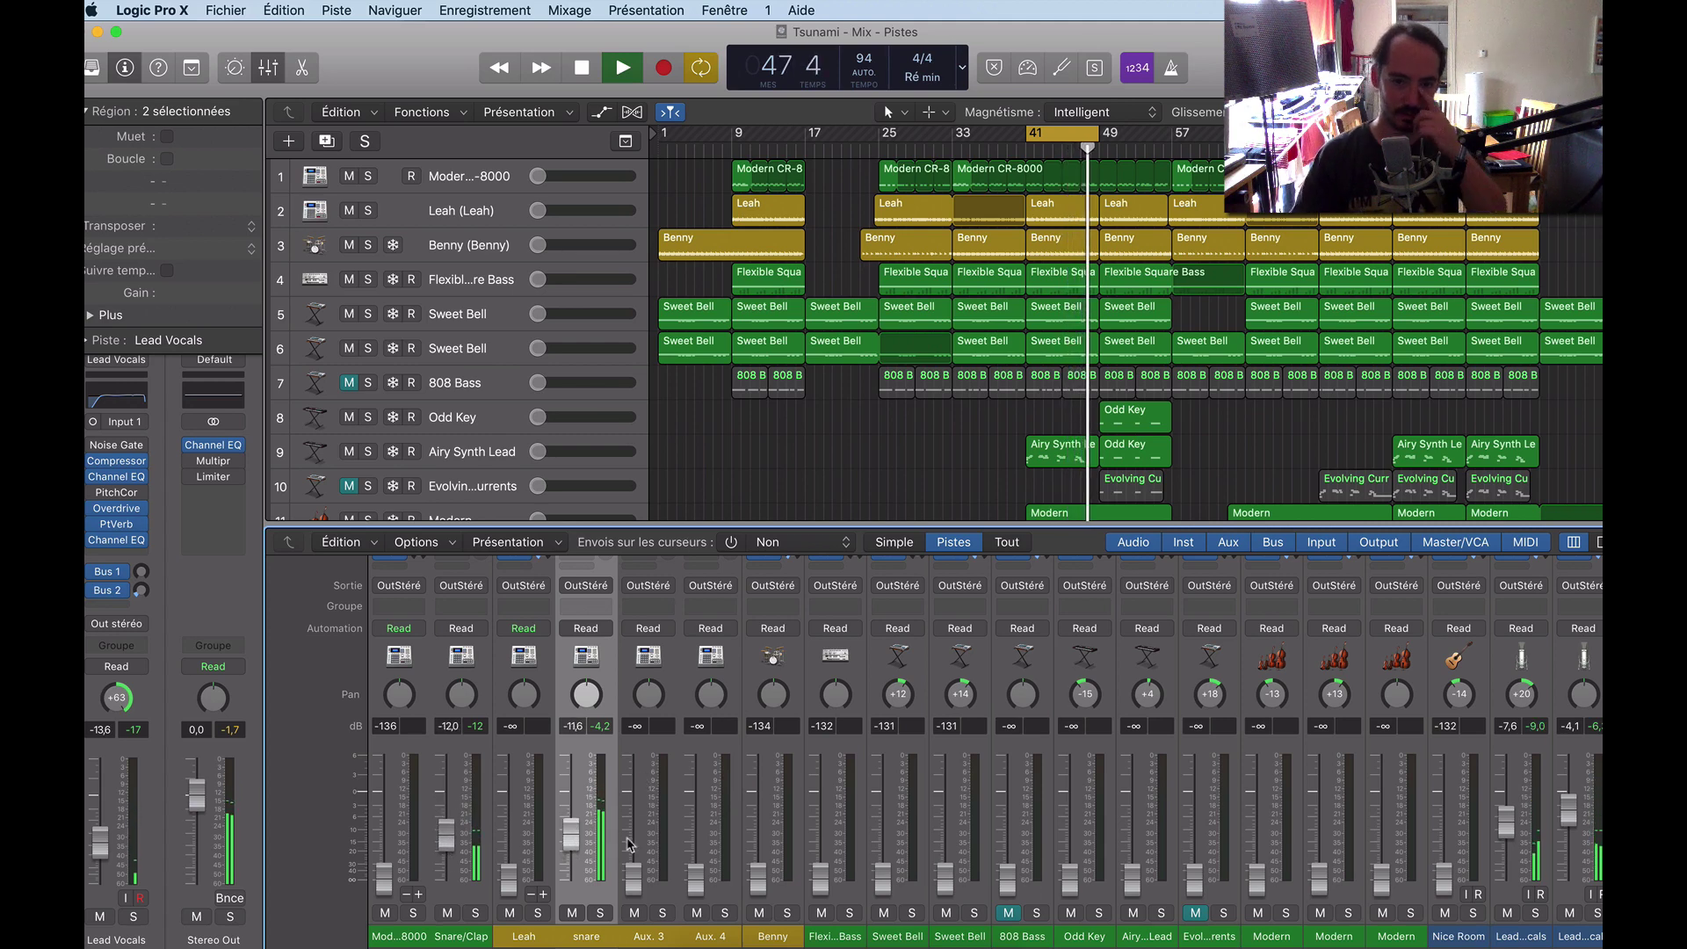
Bring in the Modern CR-8000 channel at about -9.8 dB, Aux. 3 at -9.6 dB and Benny at -9.4 dB.
{"action": "left_click_drag", "start_coordinate": [384, 876], "coordinate": [384, 825]}
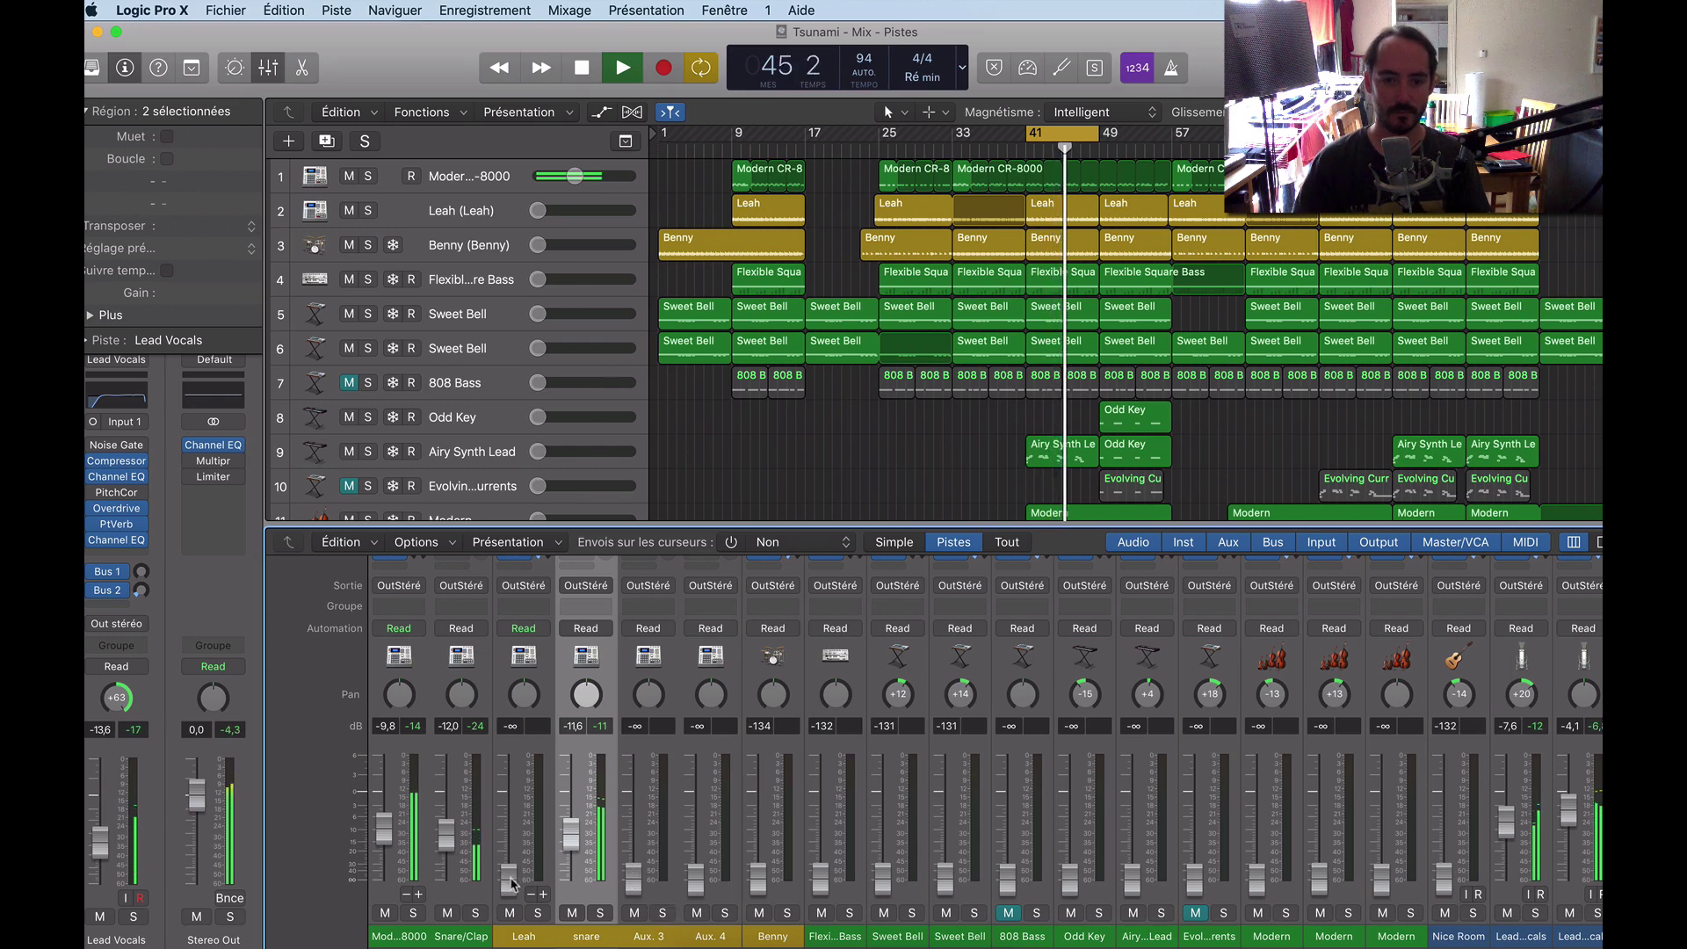
{"action": "left_click_drag", "start_coordinate": [632, 878], "coordinate": [633, 827]}
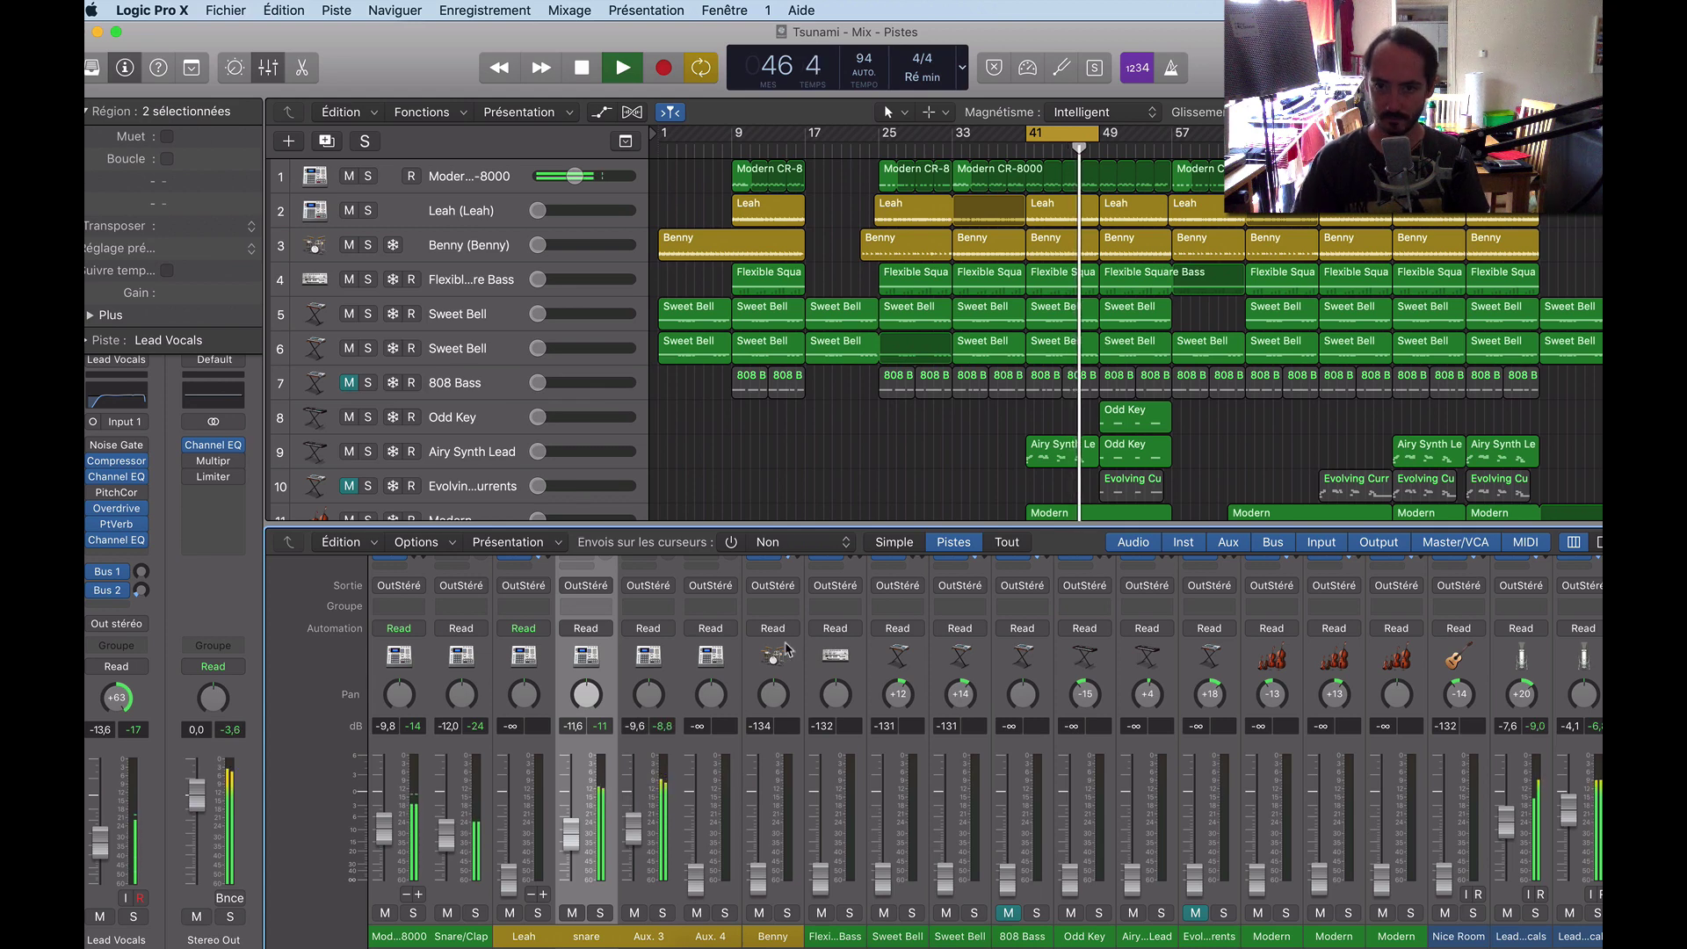
{"action": "left_click_drag", "start_coordinate": [757, 871], "coordinate": [758, 821]}
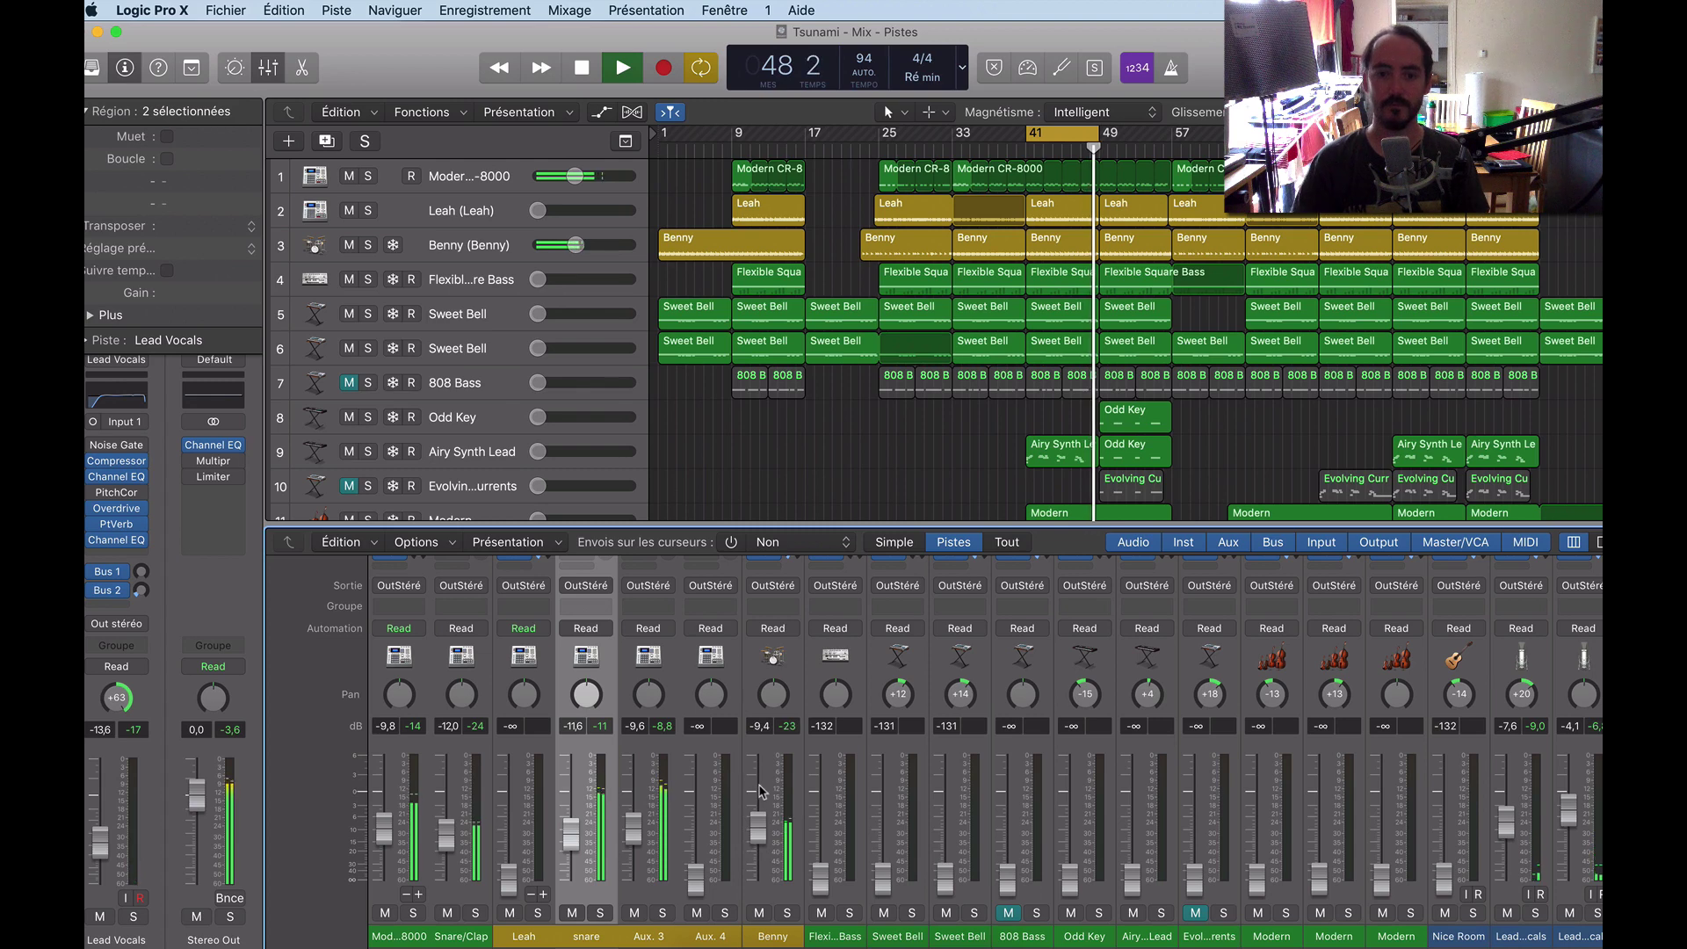
Bring in the Flexible Square Bass channel during loop playback, trying -5.8 dB before settling it at -9.8 dB.
{"action": "key", "text": "space"}
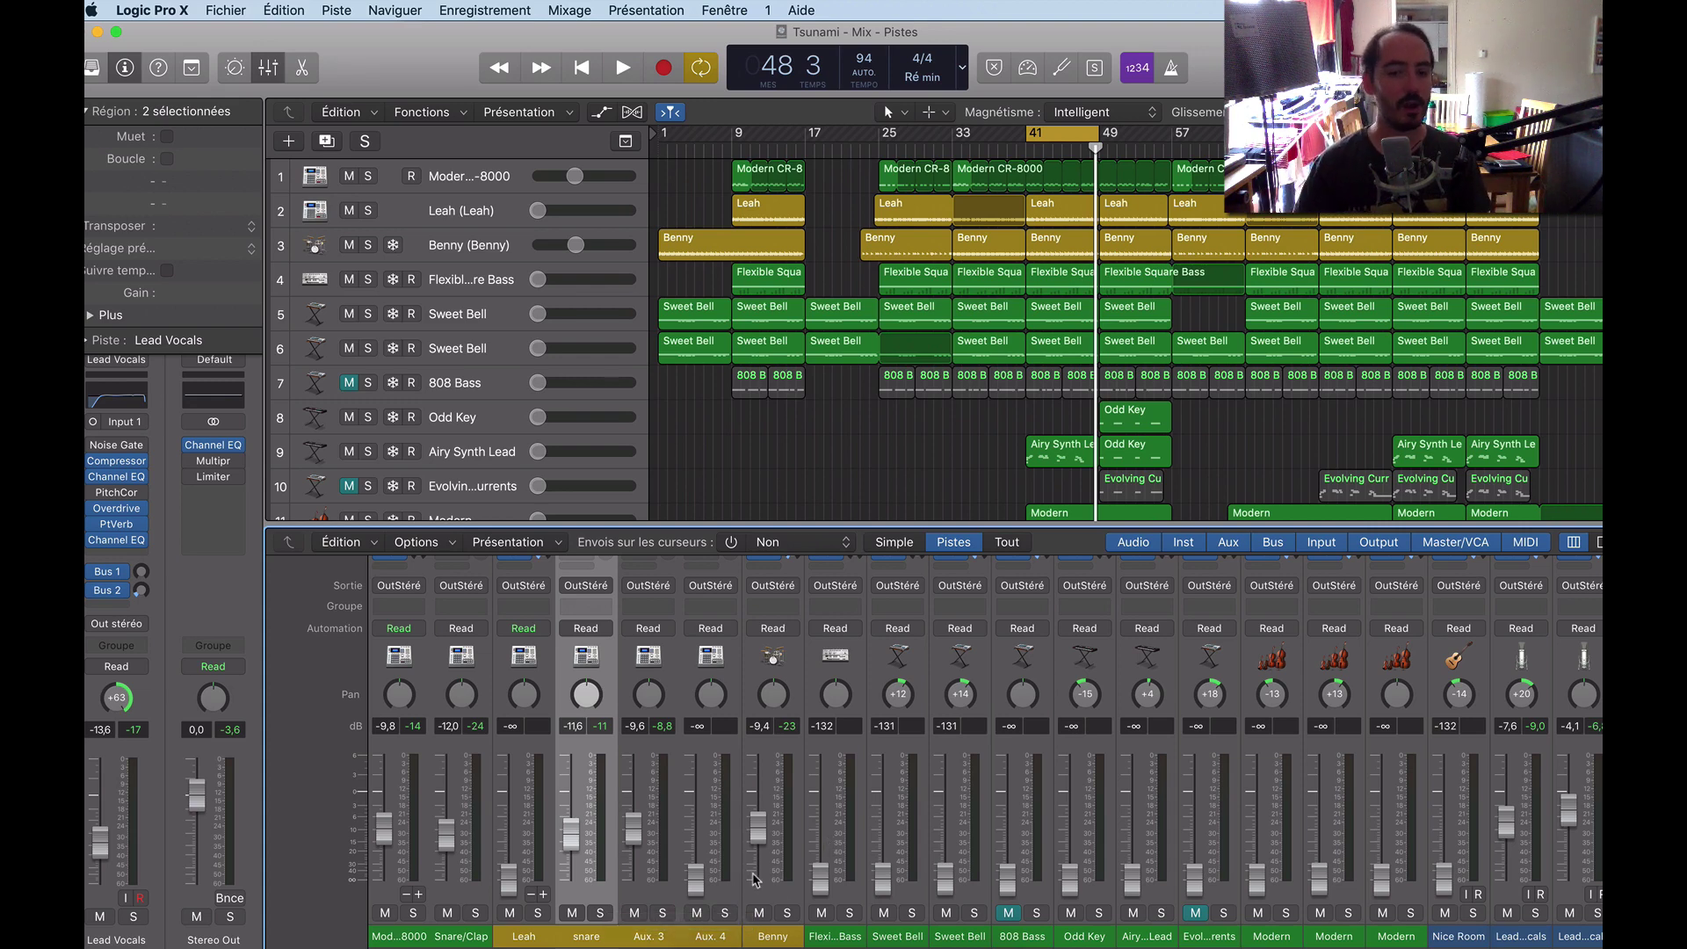
{"action": "scroll", "coordinate": [753, 879], "scroll_direction": "right", "scroll_amount": 3}
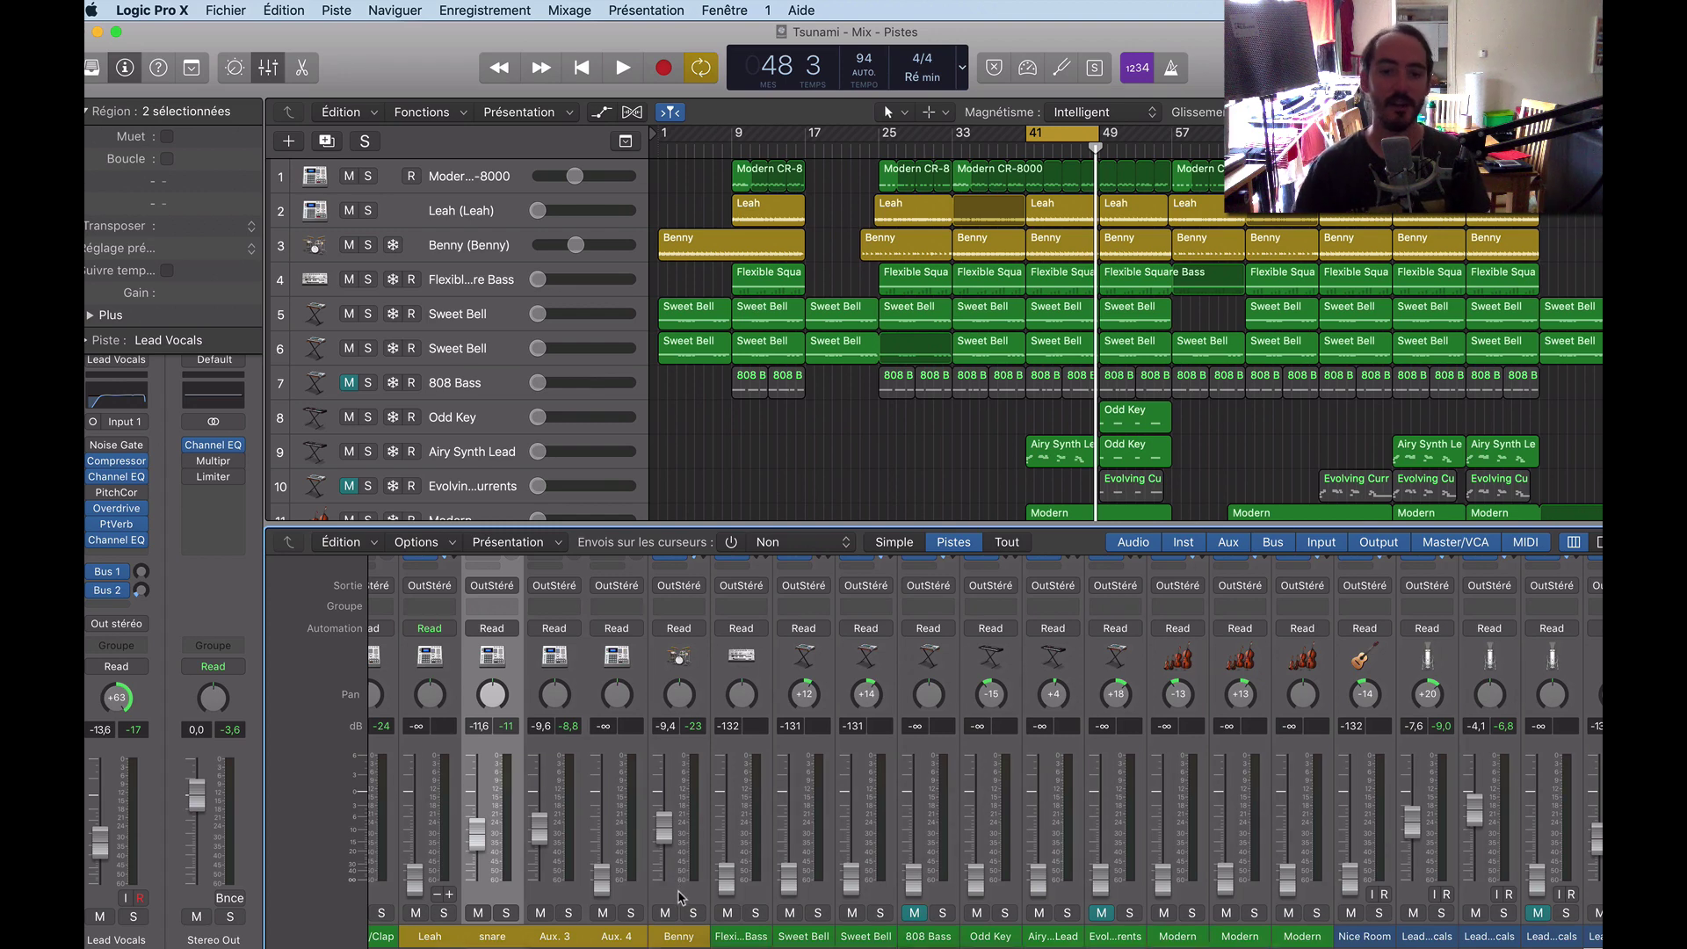
{"action": "key", "text": "space"}
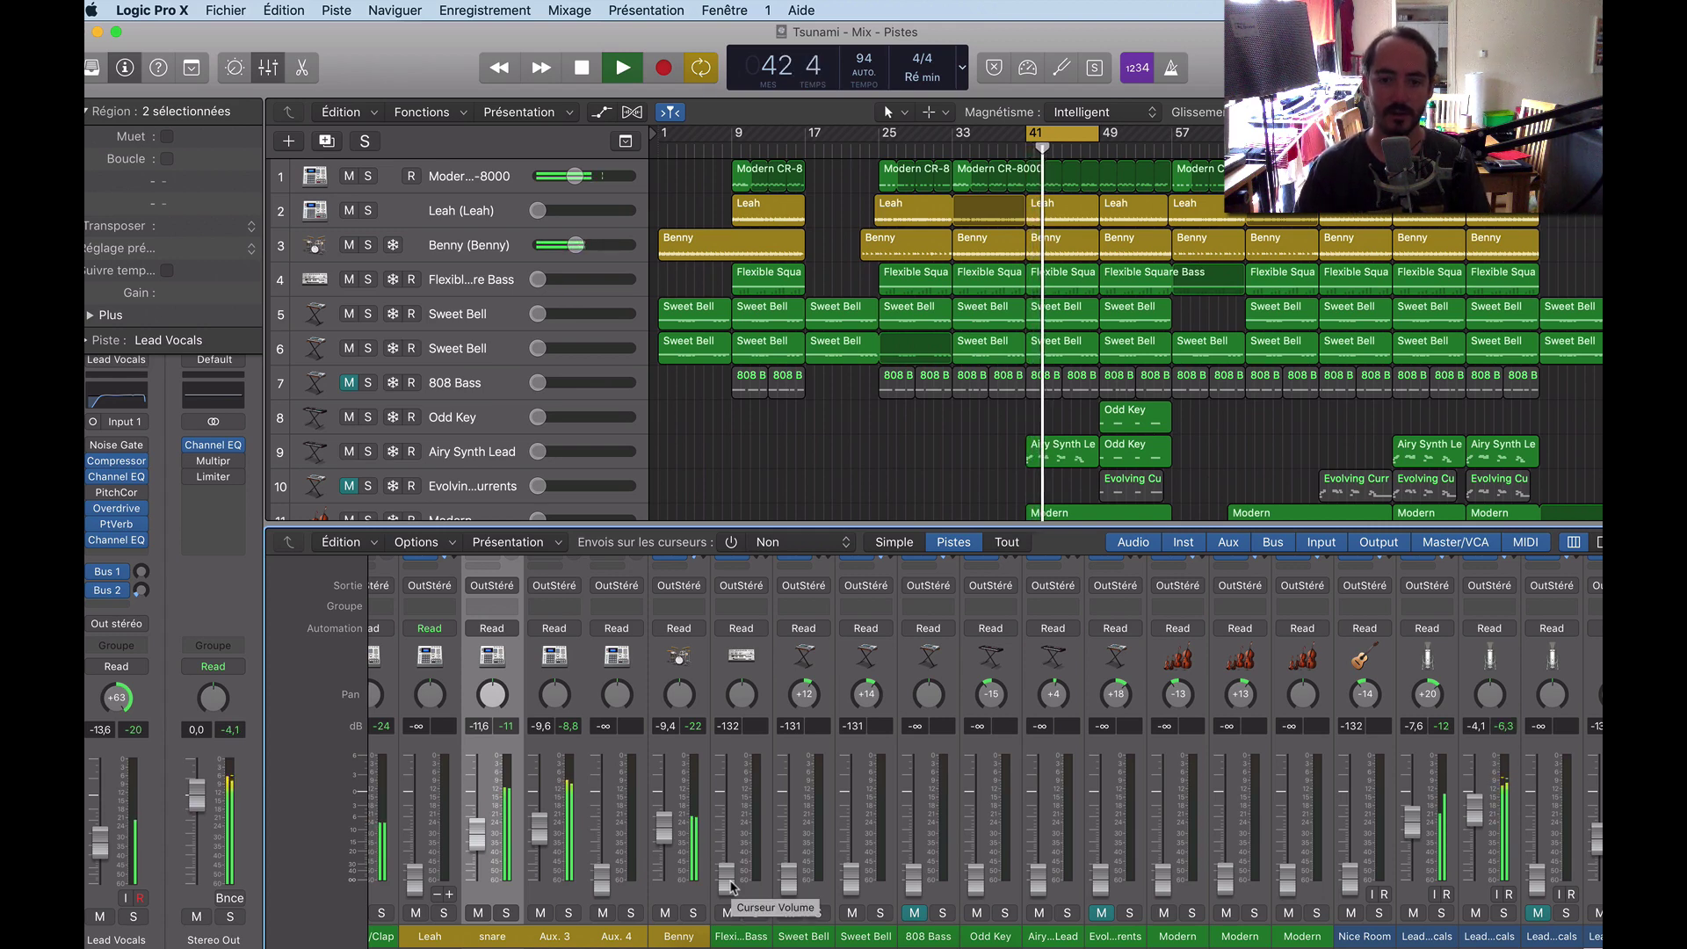
{"action": "left_click_drag", "start_coordinate": [730, 888], "coordinate": [727, 819]}
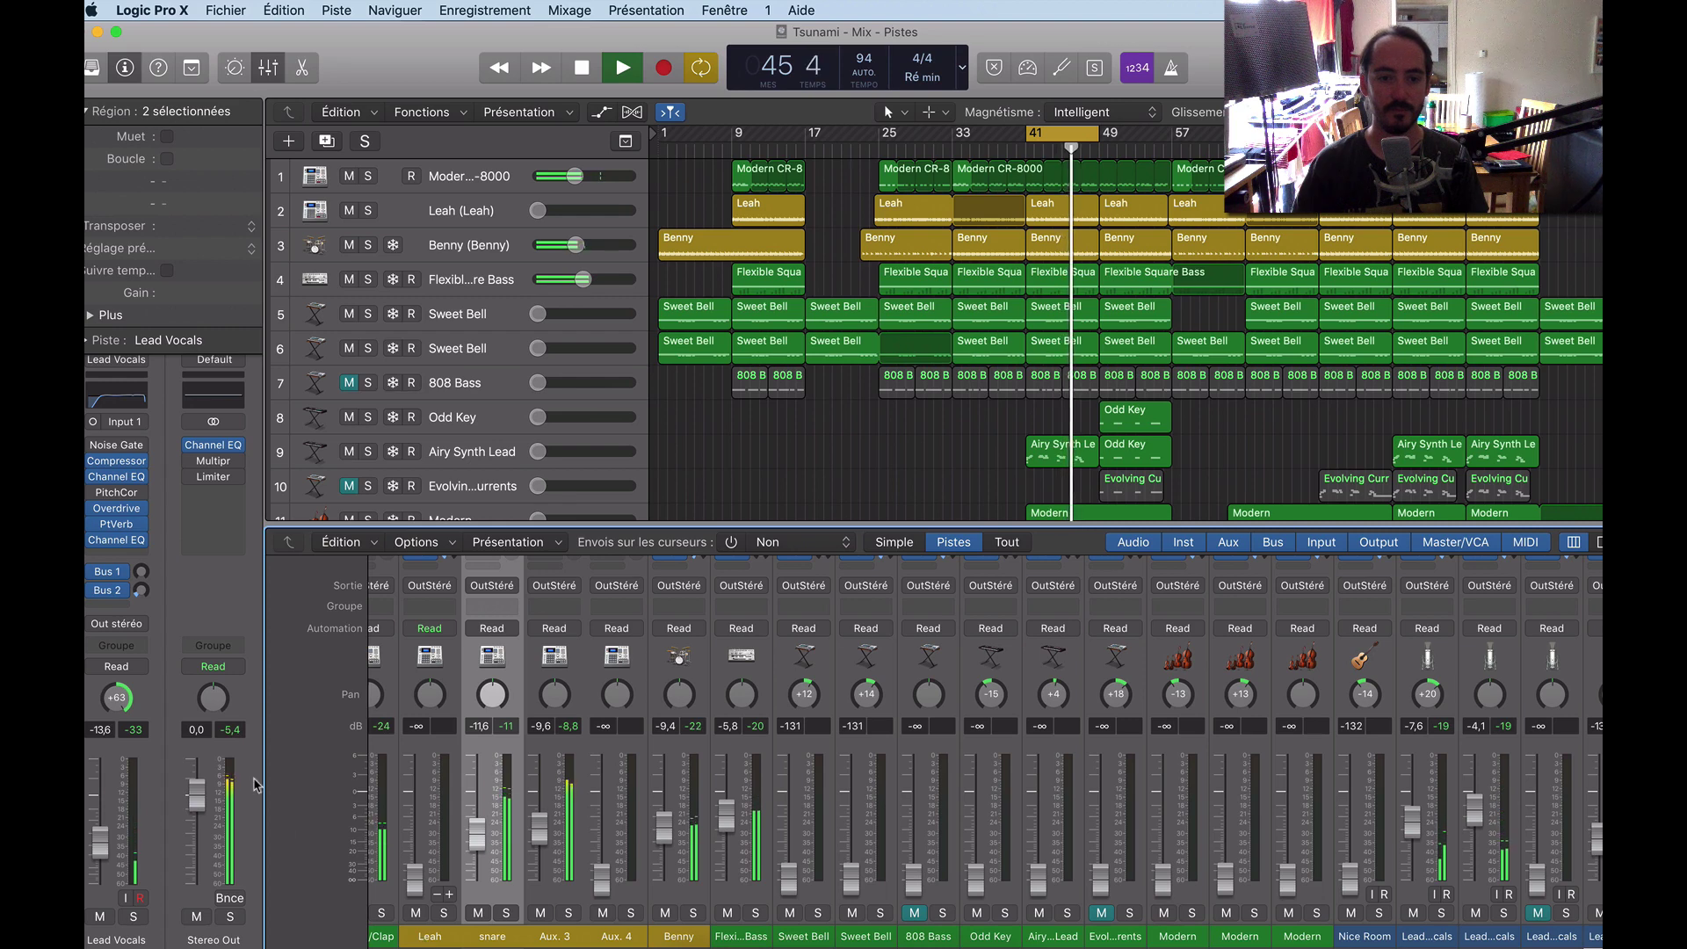
{"action": "key", "text": "space"}
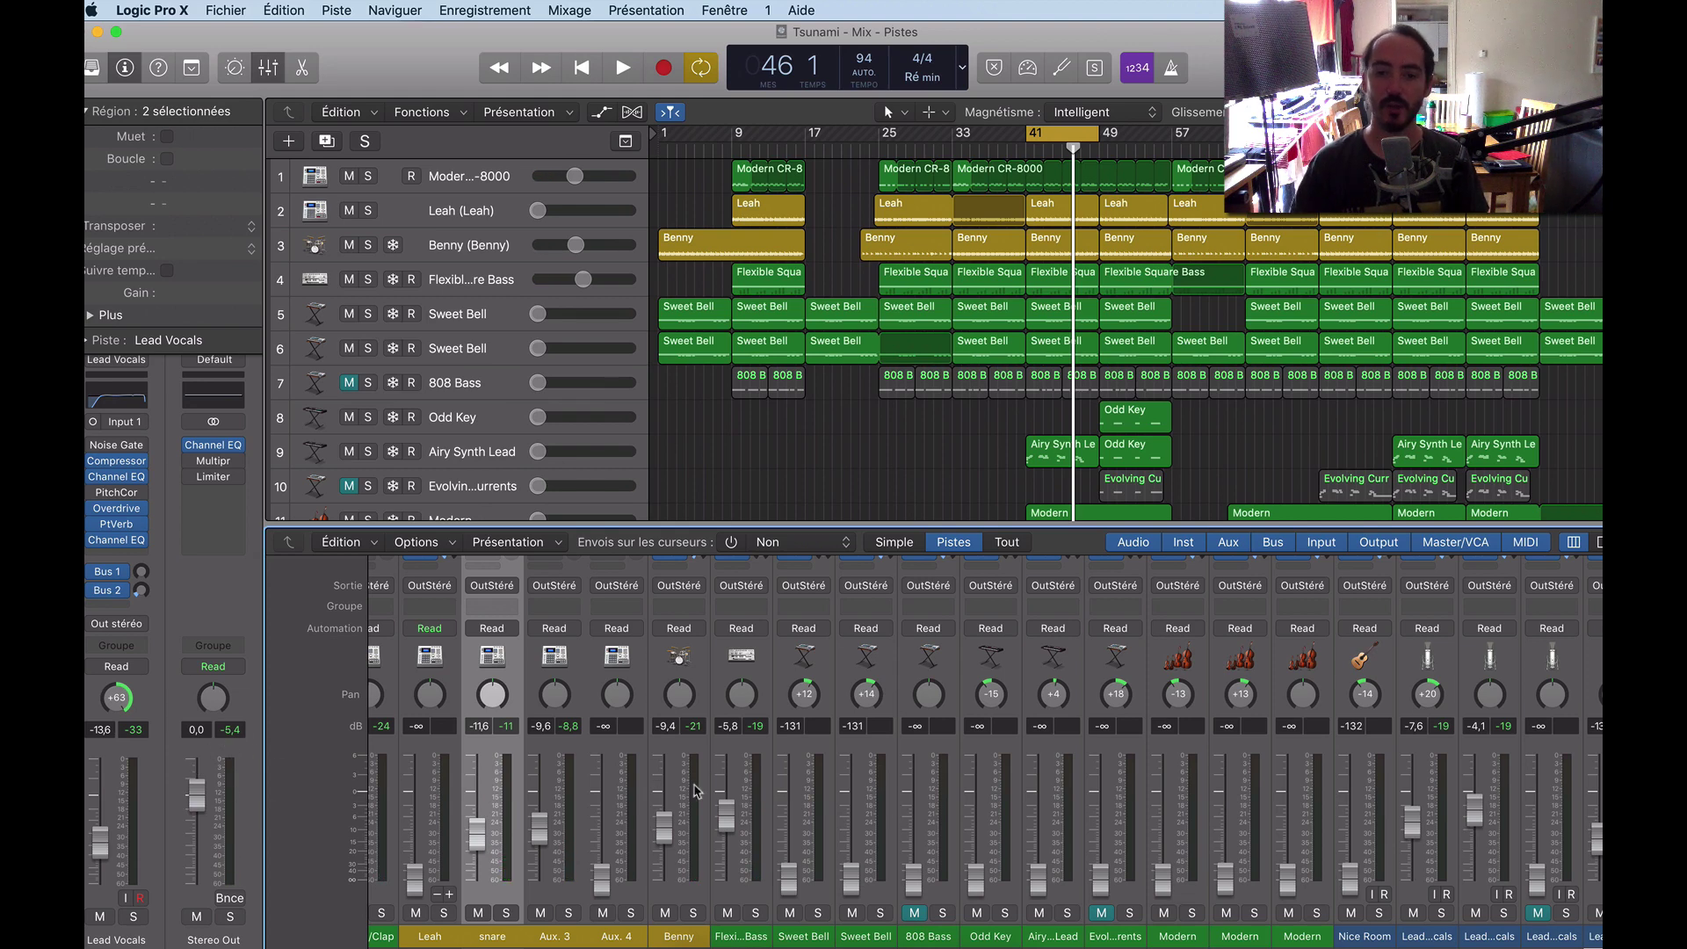
{"action": "key", "text": "space"}
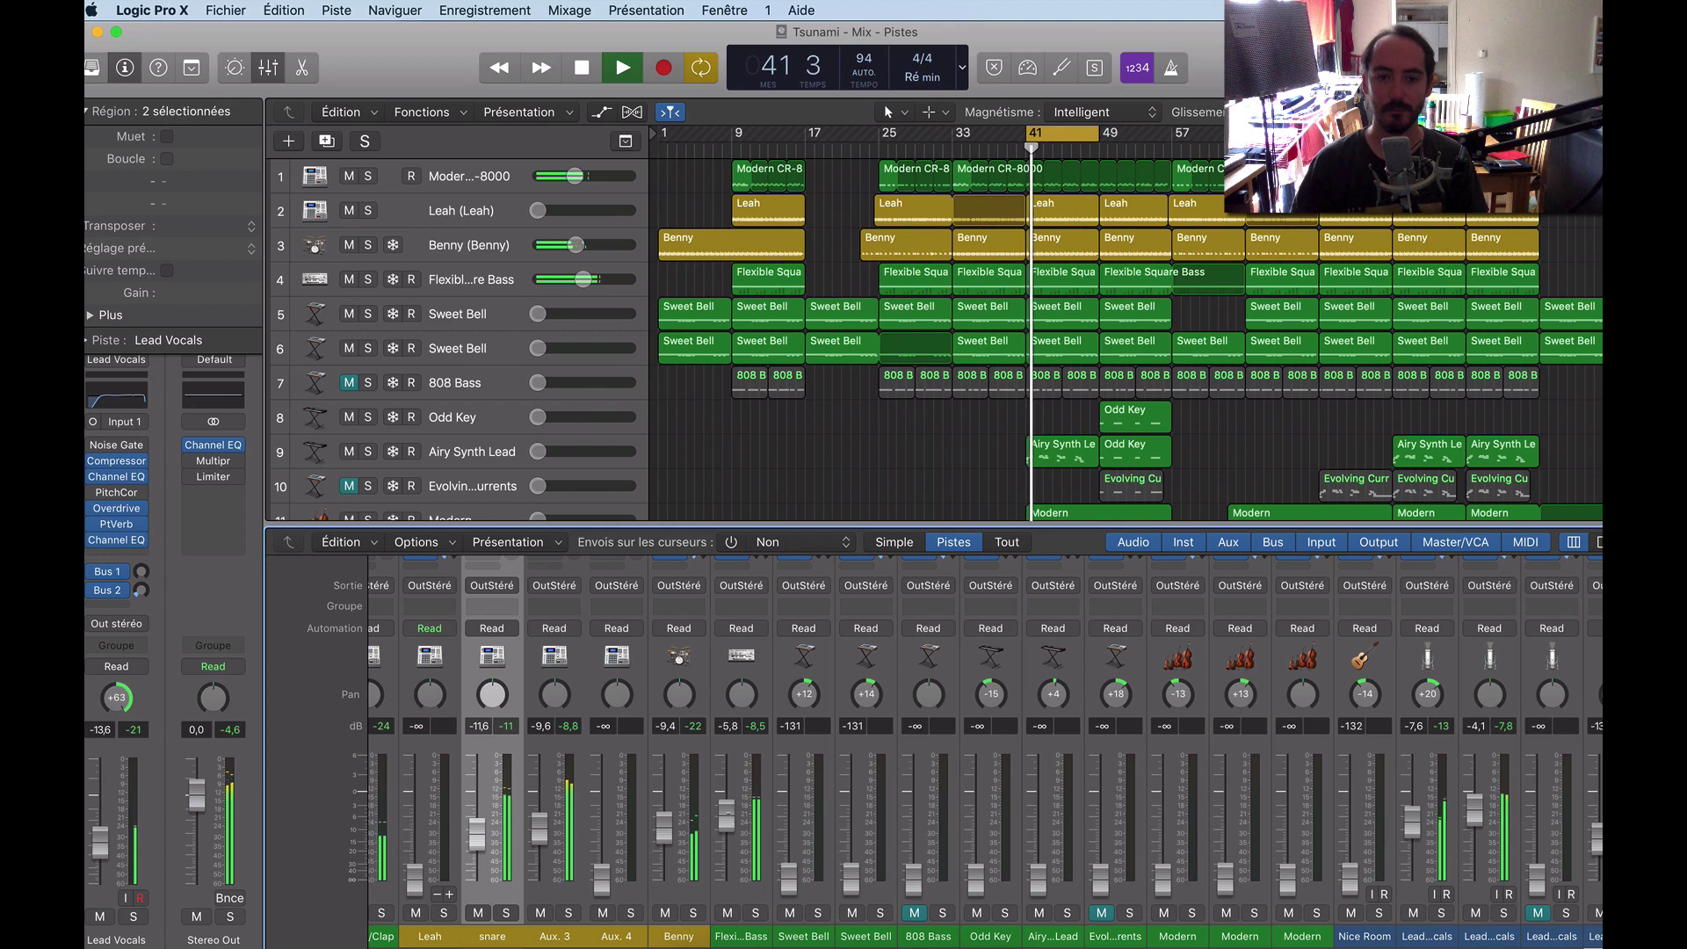
{"action": "left_click_drag", "start_coordinate": [726, 815], "coordinate": [730, 839]}
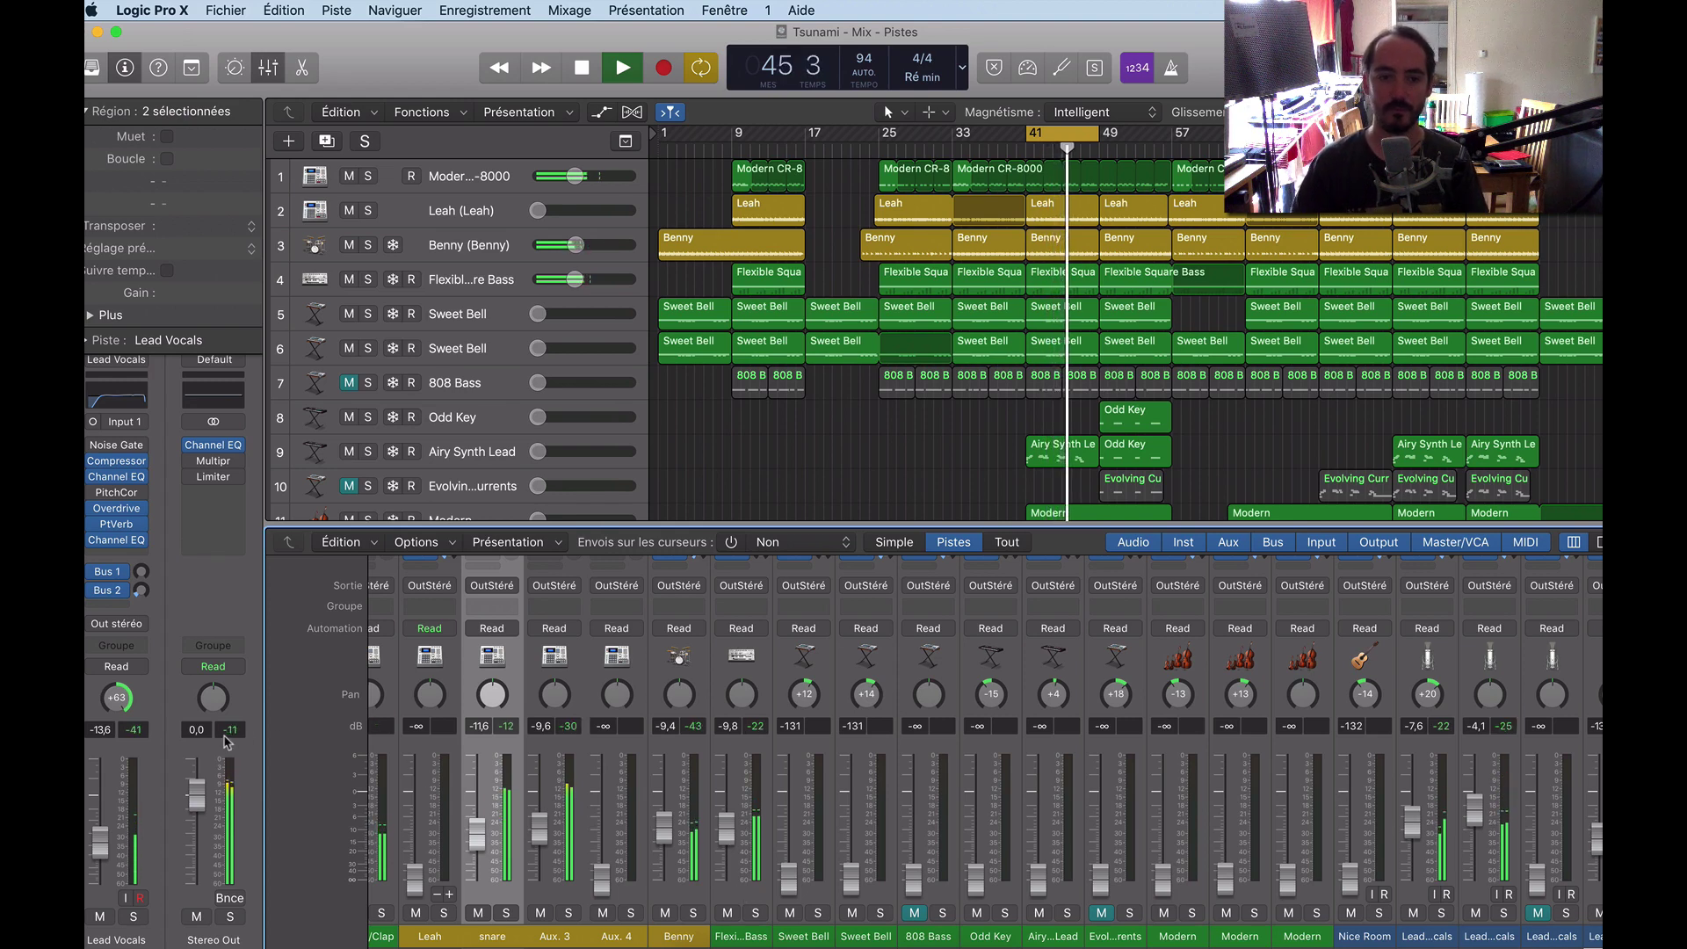
Lower the Aux. 3 channel to -17.6 dB while the loop plays.
{"action": "scroll", "coordinate": [702, 874], "scroll_direction": "left", "scroll_amount": 1}
{"action": "scroll", "coordinate": [703, 874], "scroll_direction": "left", "scroll_amount": 3}
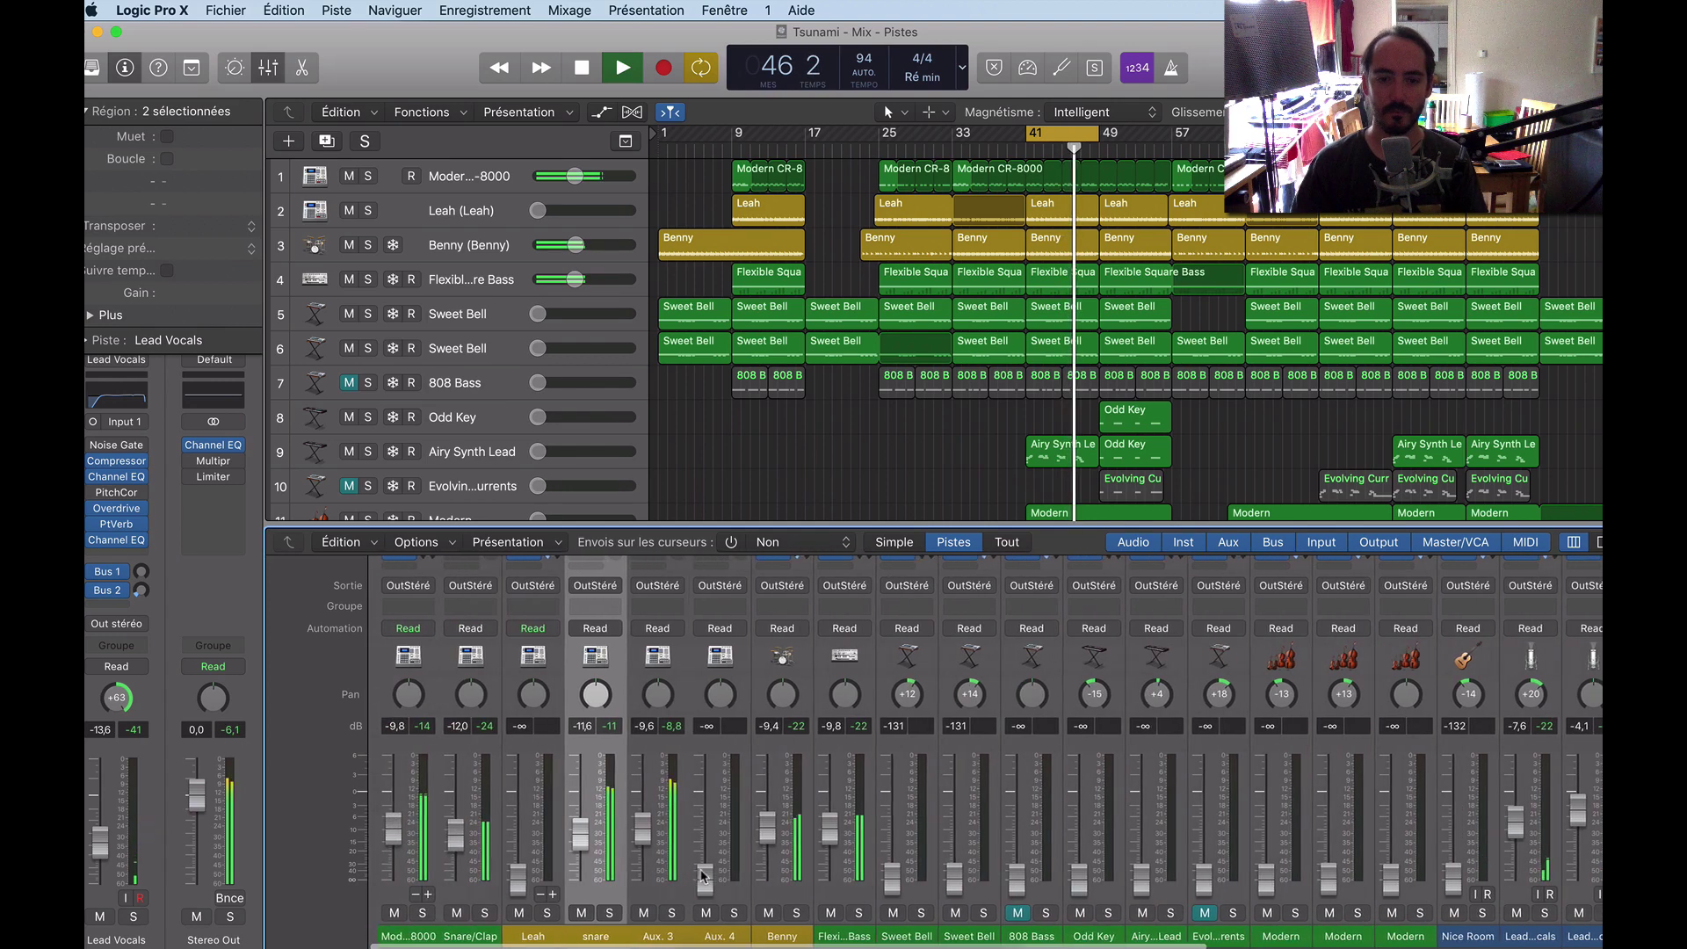
{"action": "left_click_drag", "start_coordinate": [639, 832], "coordinate": [632, 849]}
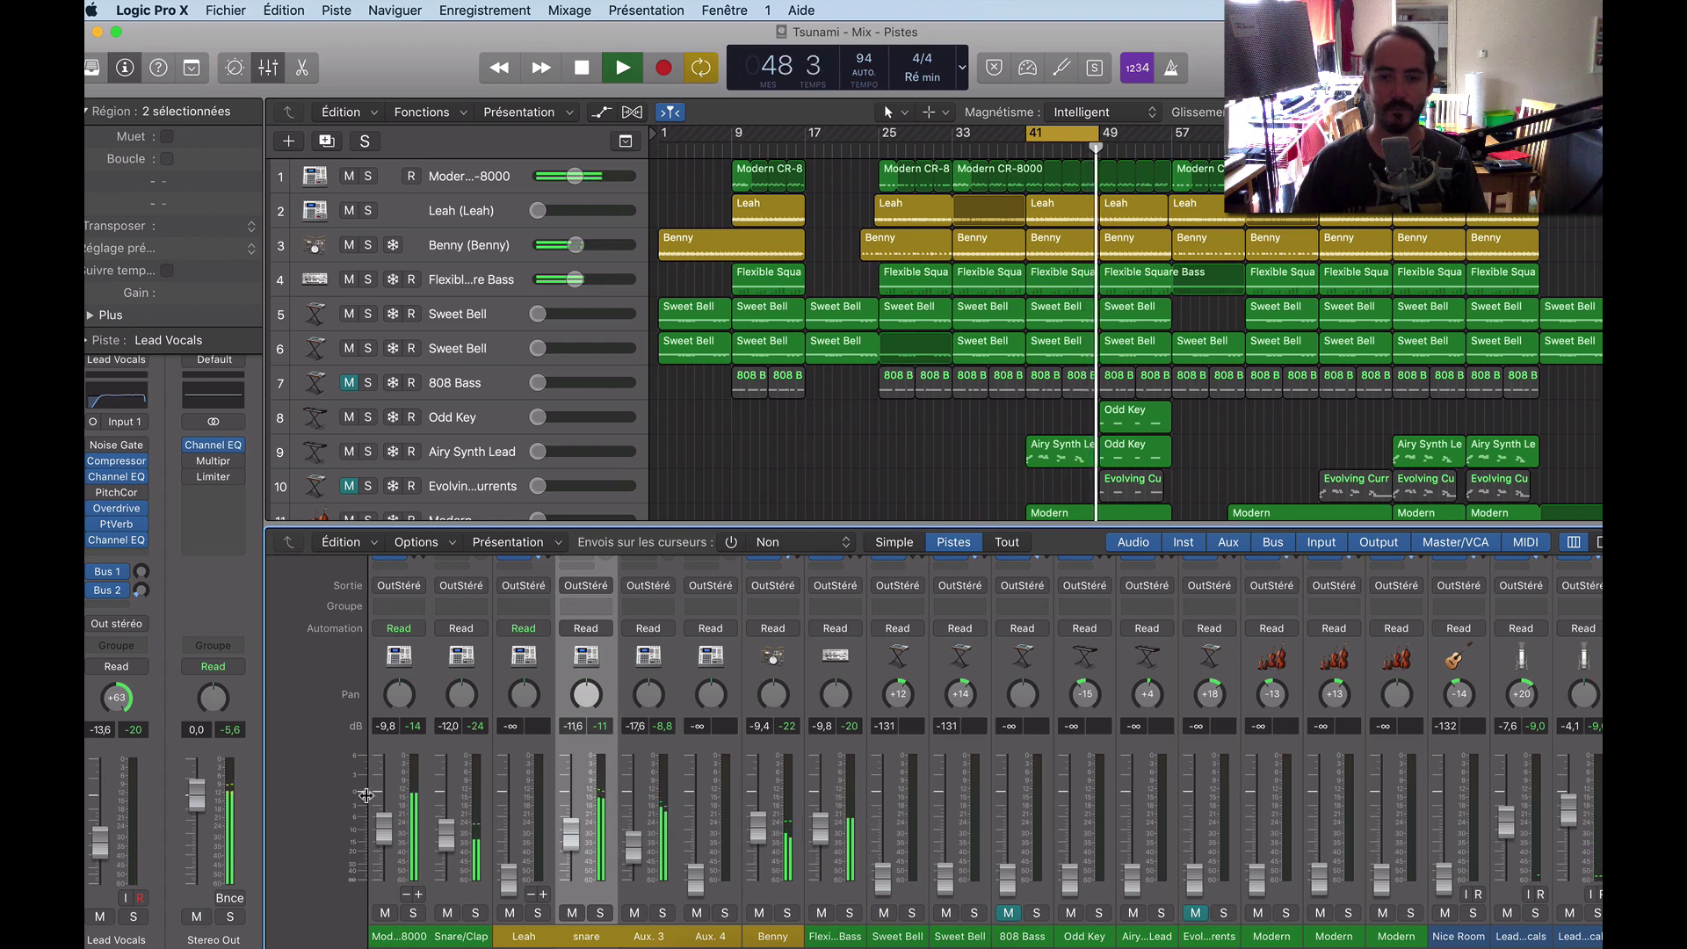
Bring in the two Sweet Bell channels and balance them individually, track 5 at -12.1 dB and track 6 at -10.1 dB.
{"action": "scroll", "coordinate": [755, 870], "scroll_direction": "right", "scroll_amount": 2}
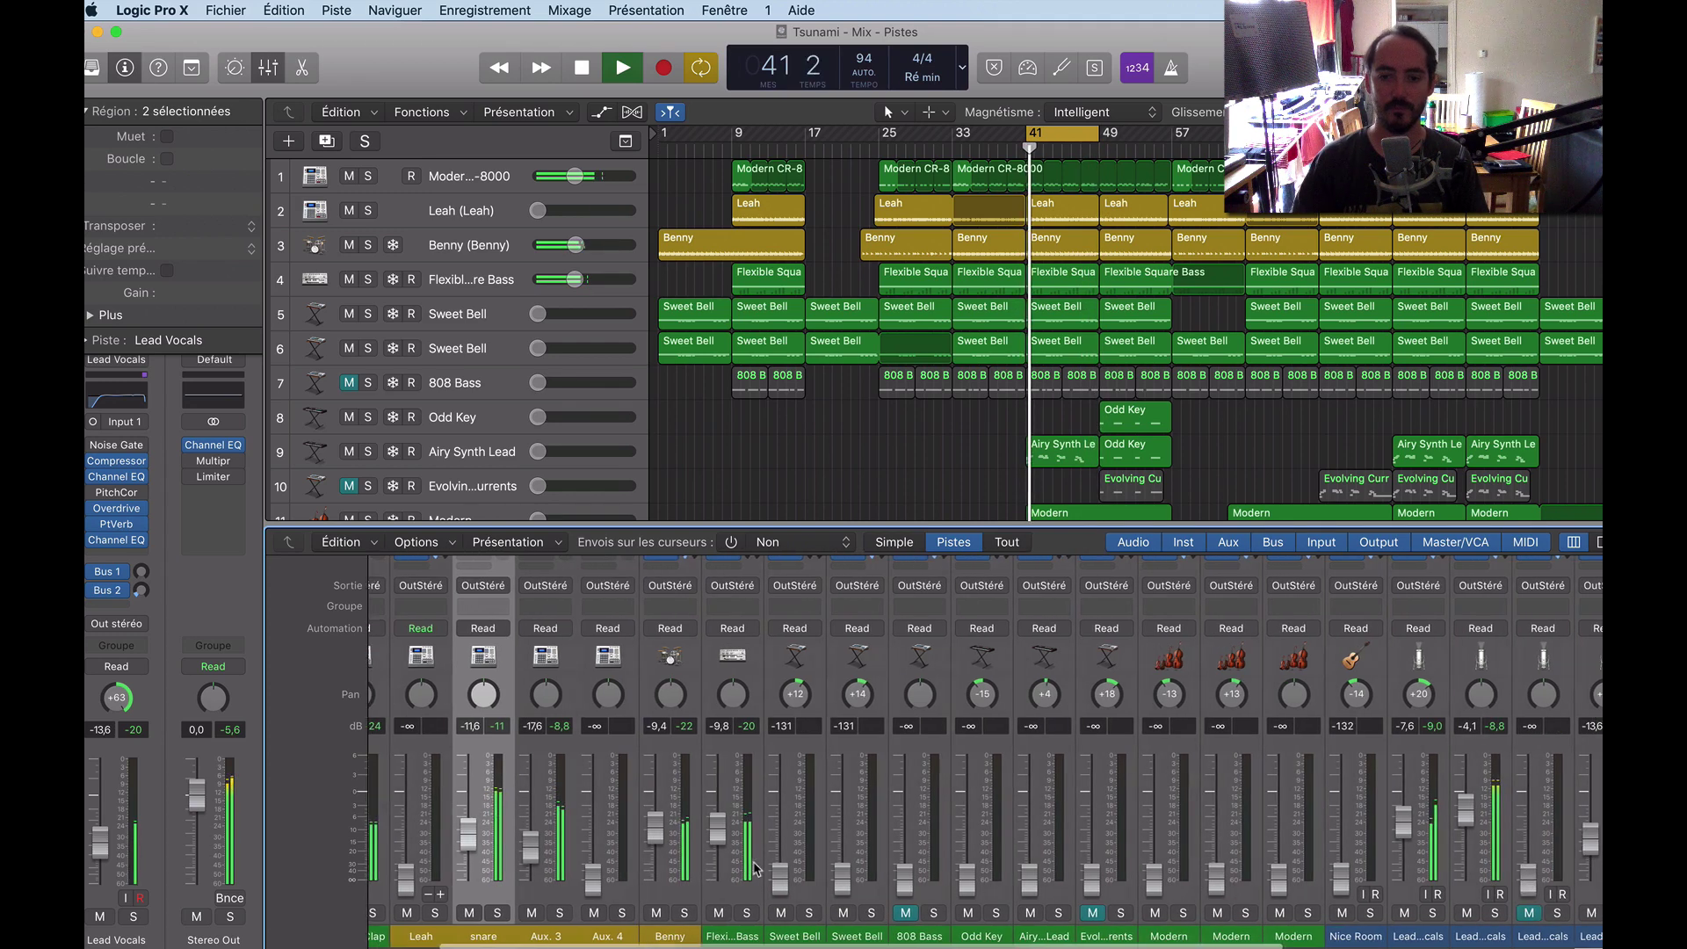
{"action": "scroll", "coordinate": [754, 870], "scroll_direction": "right", "scroll_amount": 2}
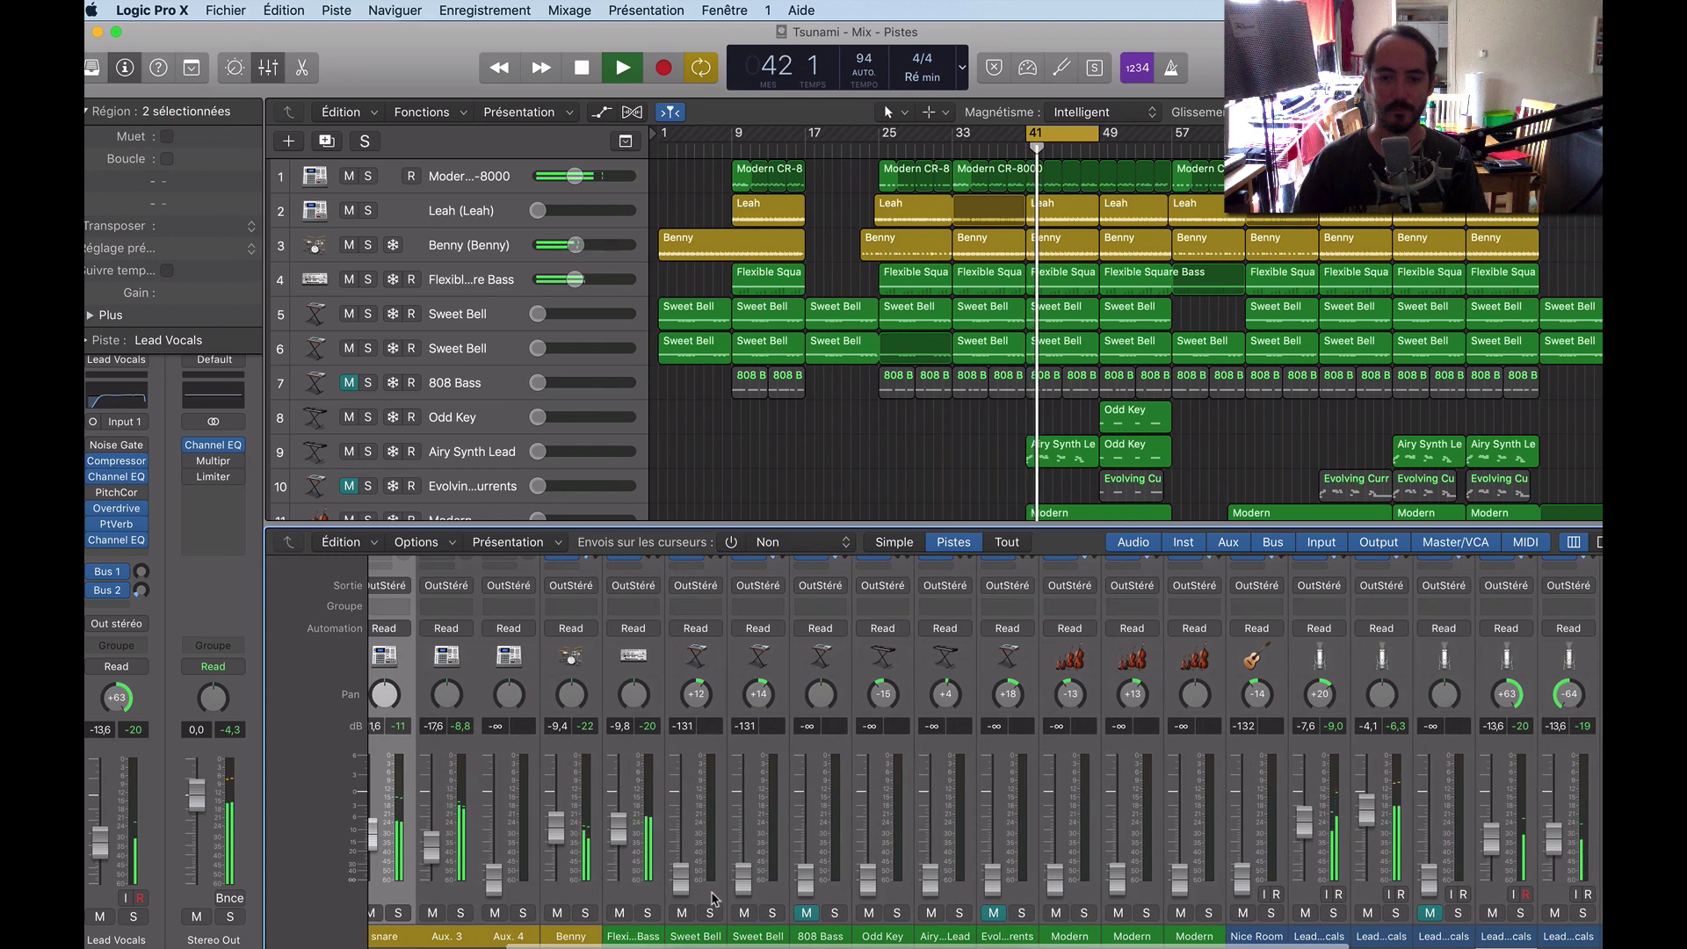
{"action": "left_click", "coordinate": [714, 899]}
{"action": "left_click", "coordinate": [771, 895], "text": "shift"}
{"action": "left_click_drag", "start_coordinate": [745, 873], "coordinate": [744, 854]}
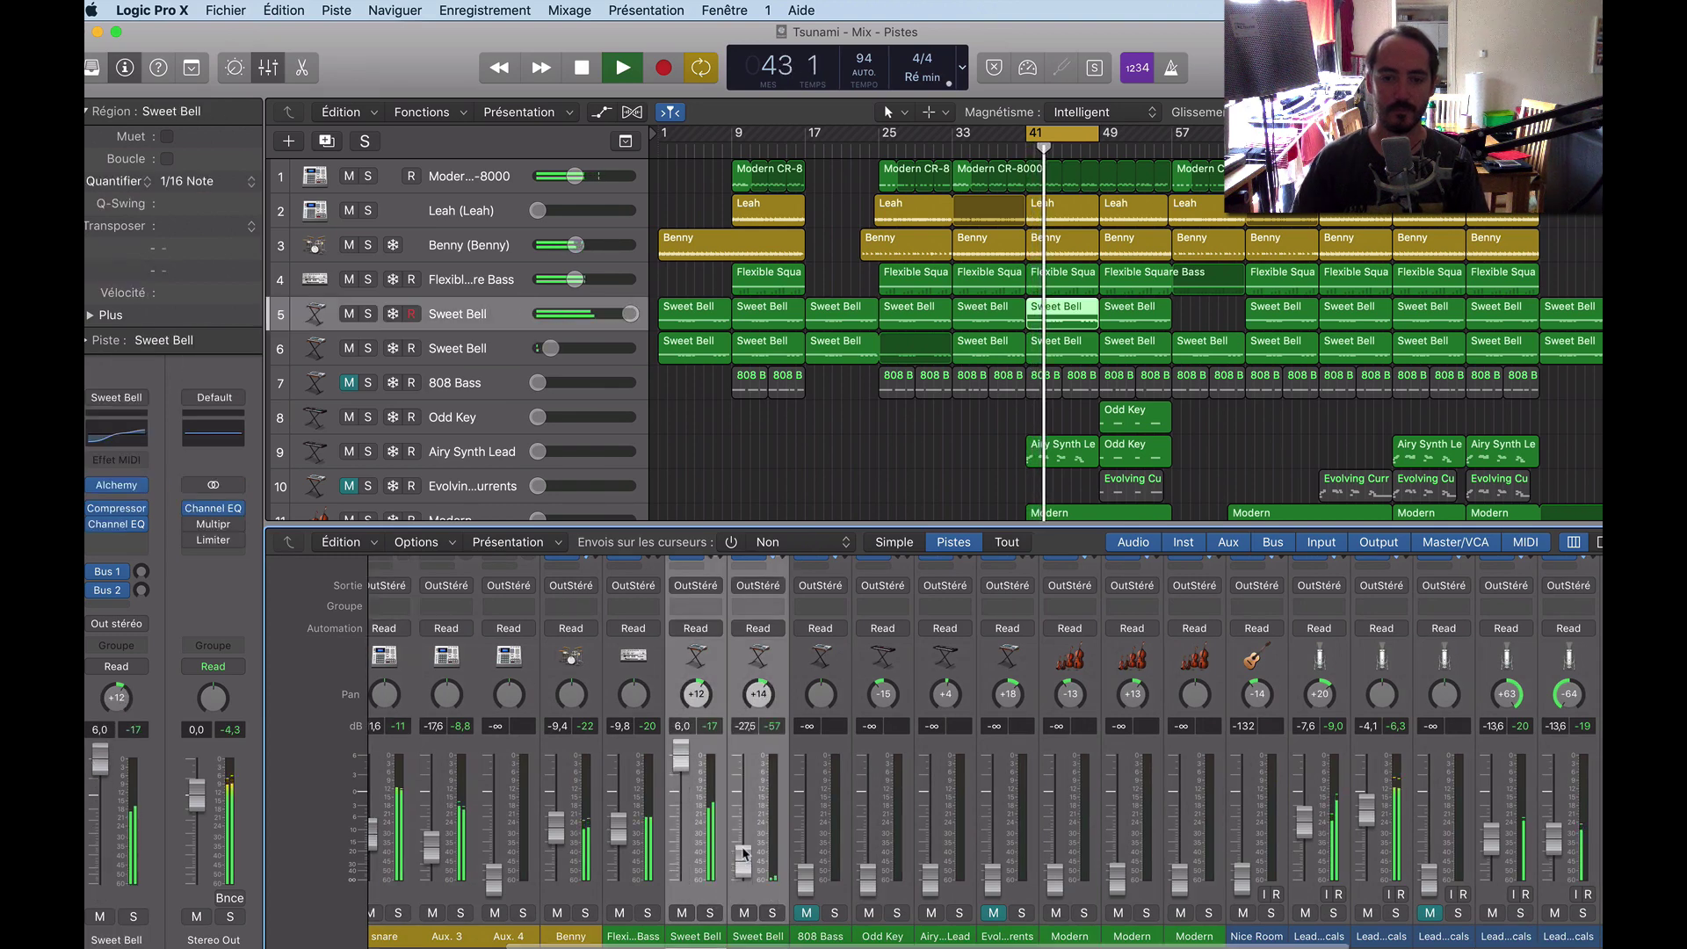
{"action": "left_click_drag", "start_coordinate": [681, 756], "coordinate": [743, 842]}
{"action": "left_click", "coordinate": [685, 846]}
{"action": "left_click", "coordinate": [775, 895], "text": "shift"}
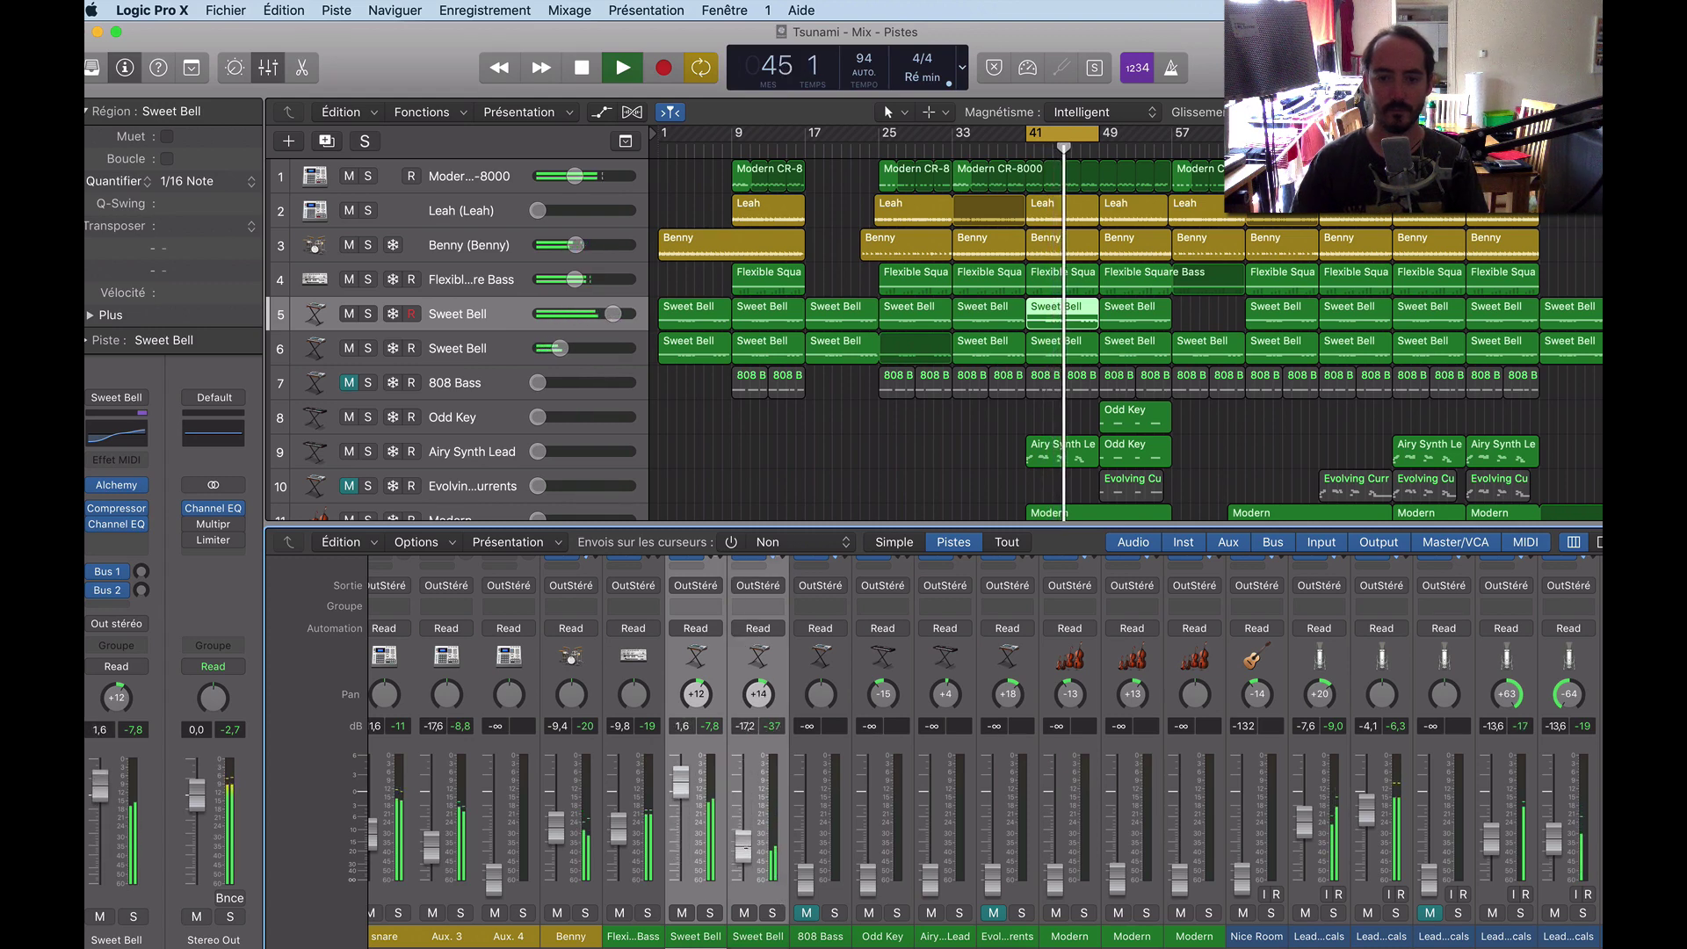
{"action": "left_click", "coordinate": [716, 901]}
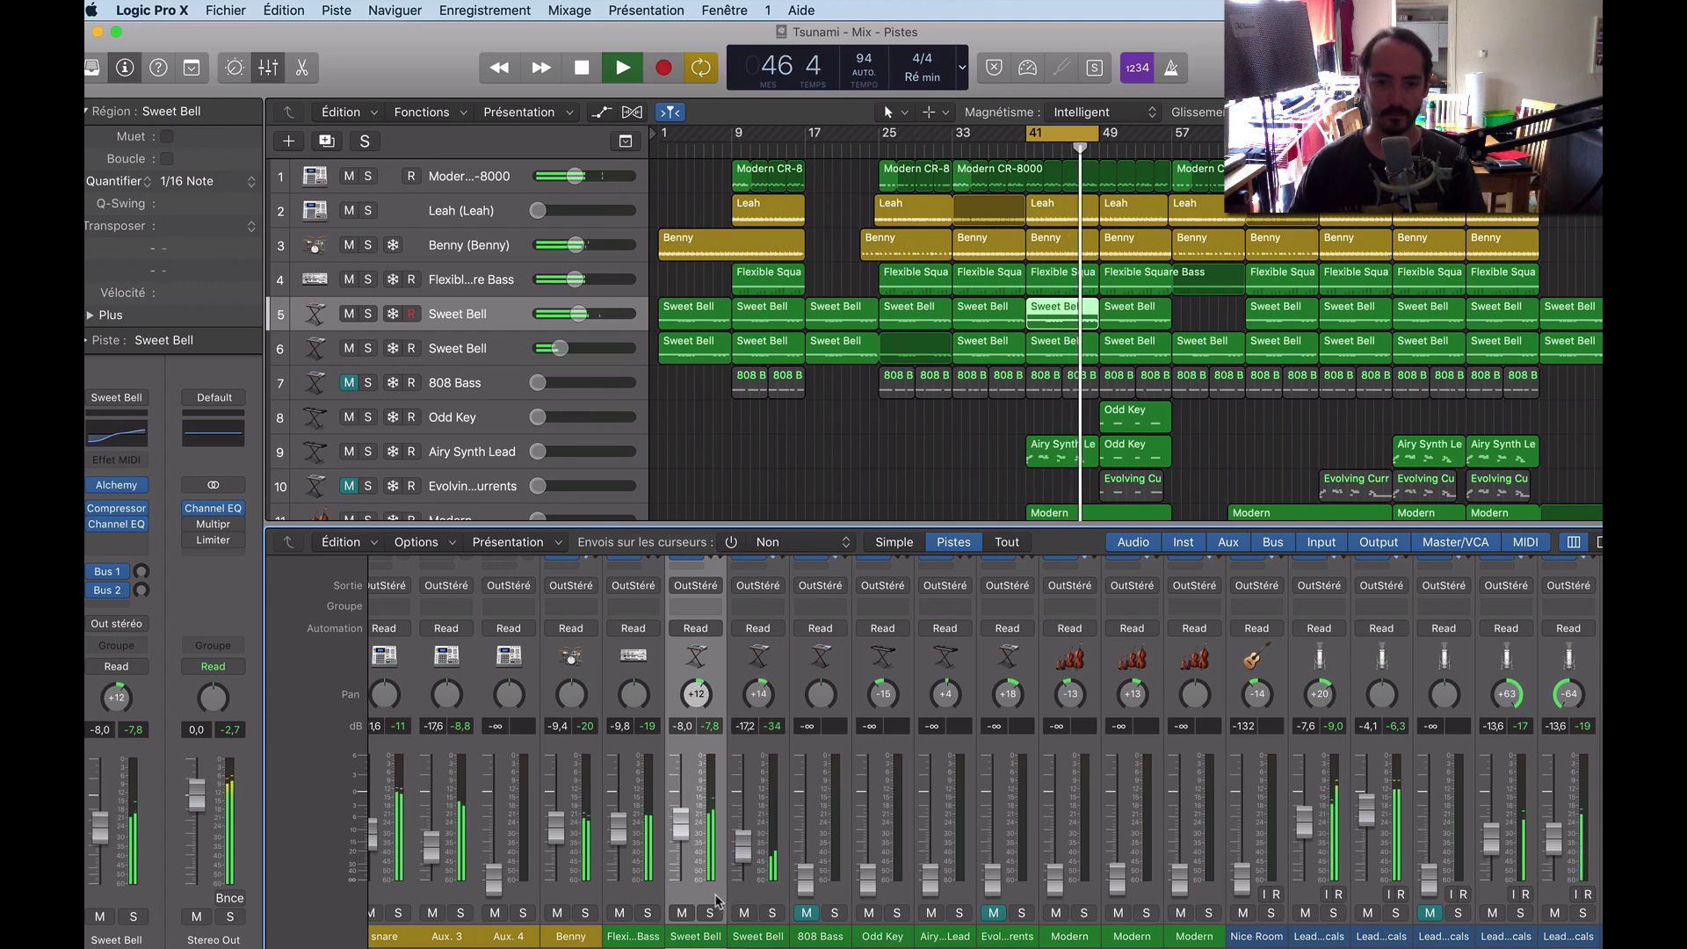
{"action": "key", "text": "Down"}
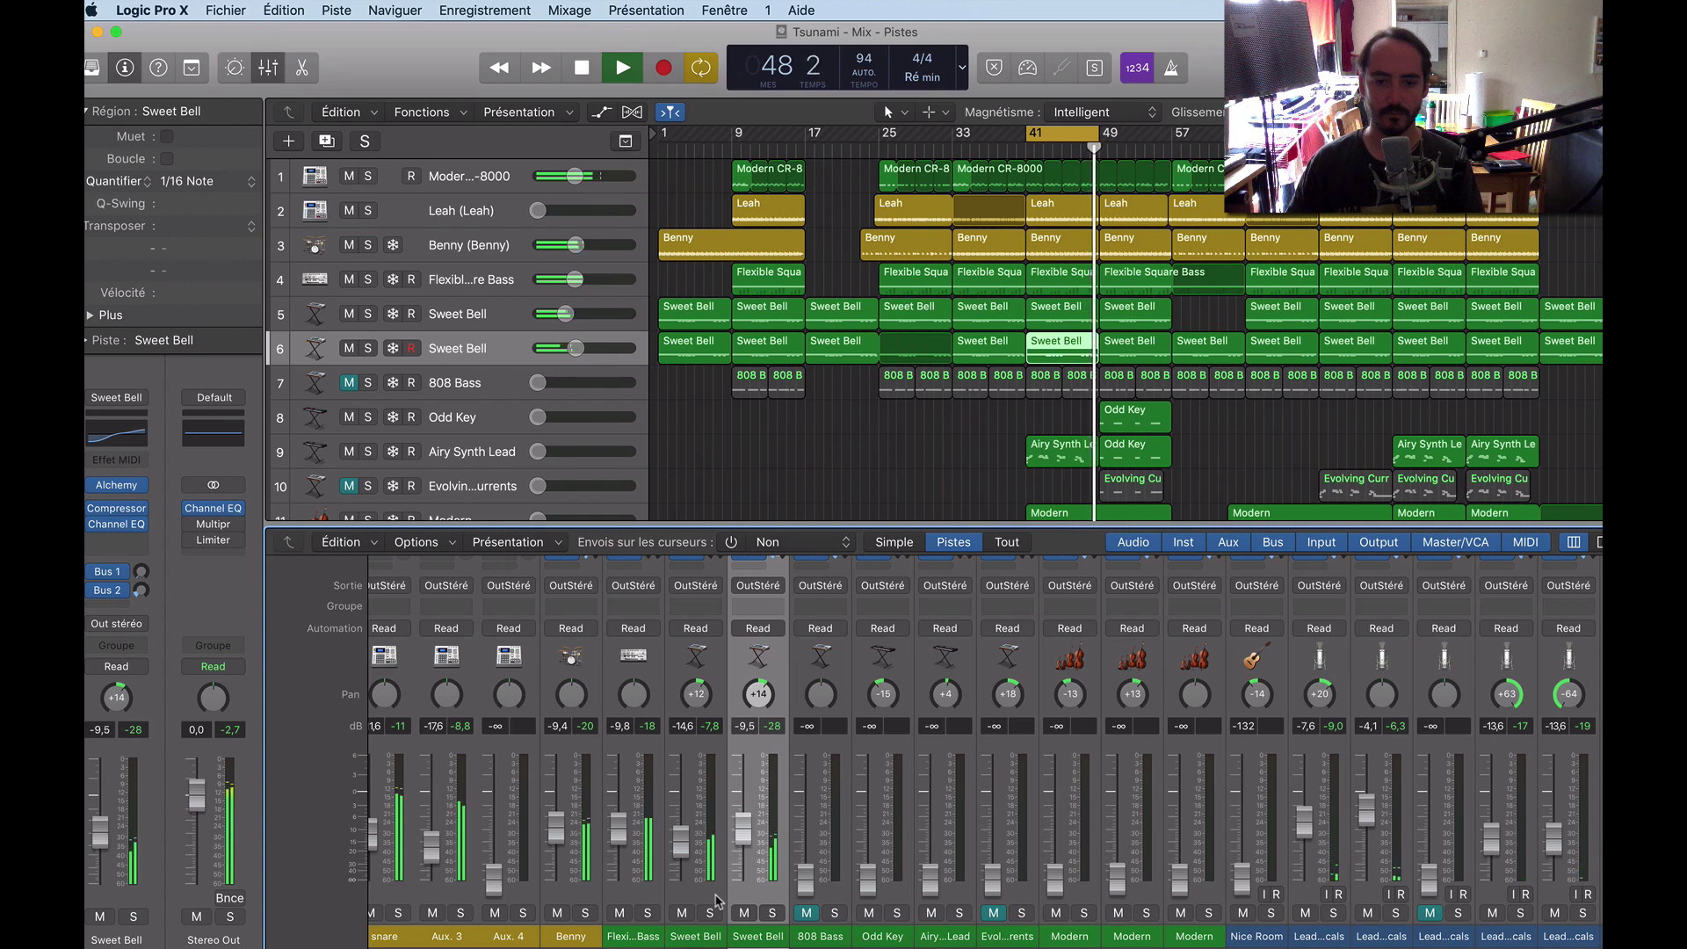
{"action": "key", "text": "Up"}
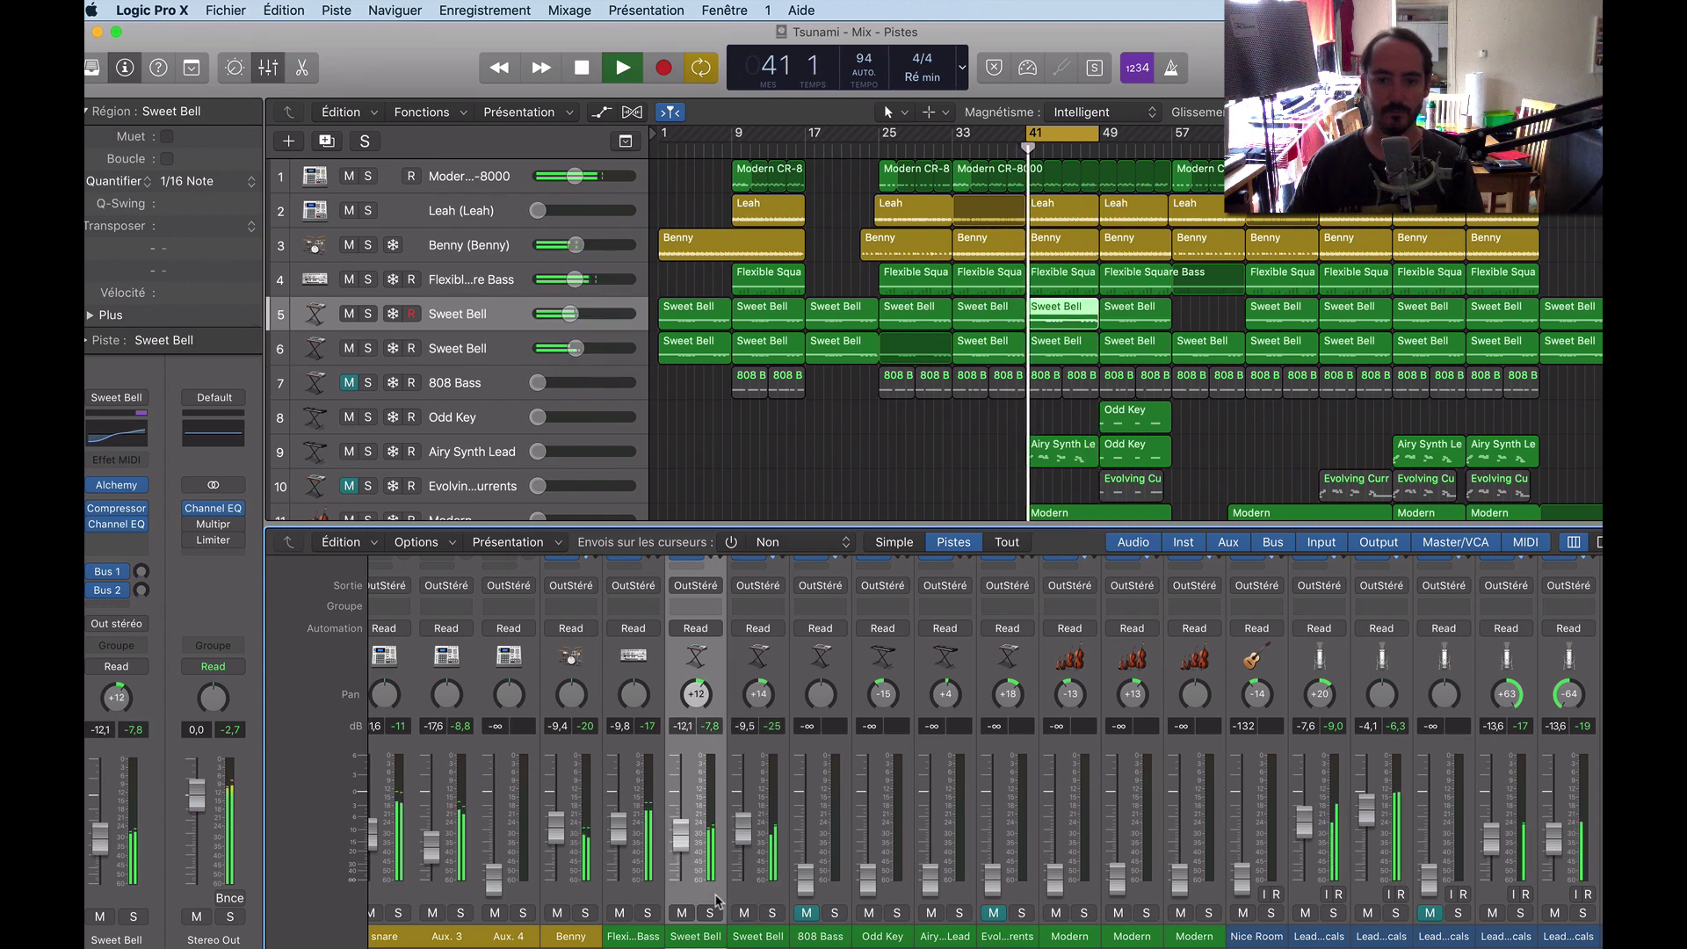
{"action": "key", "text": "Down"}
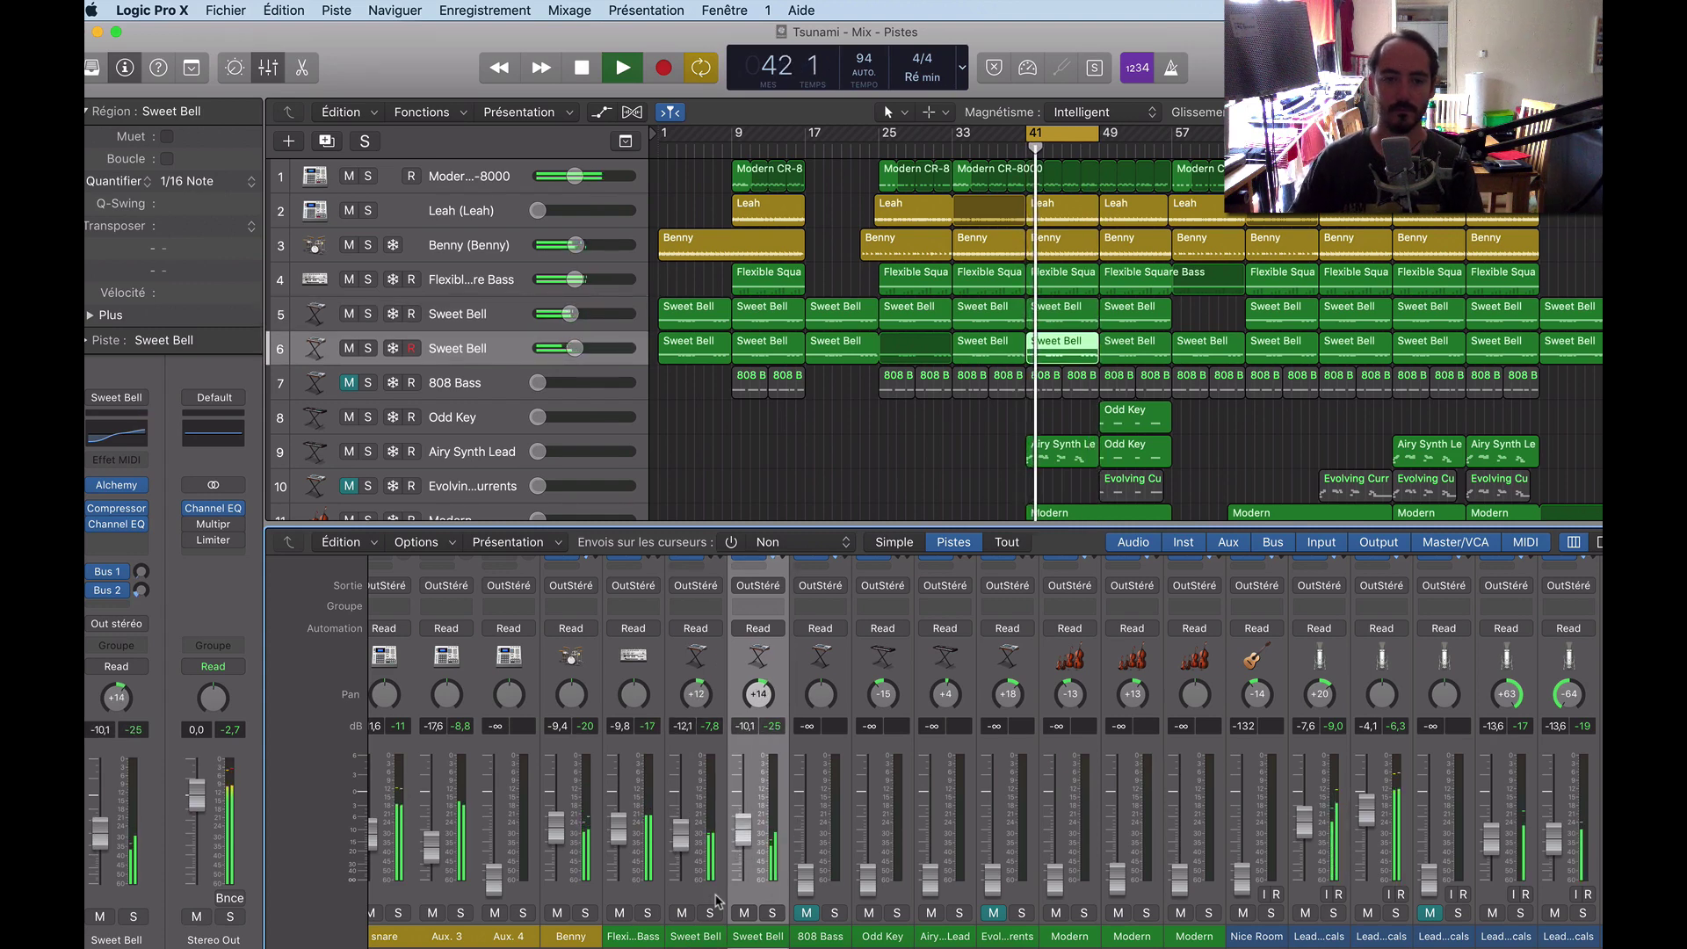
Skip the 808 Bass and Odd Key channels and bring in Airy Synth Lead at -9.7 dB.
{"action": "key", "text": "Down"}
{"action": "key", "text": "Down"}
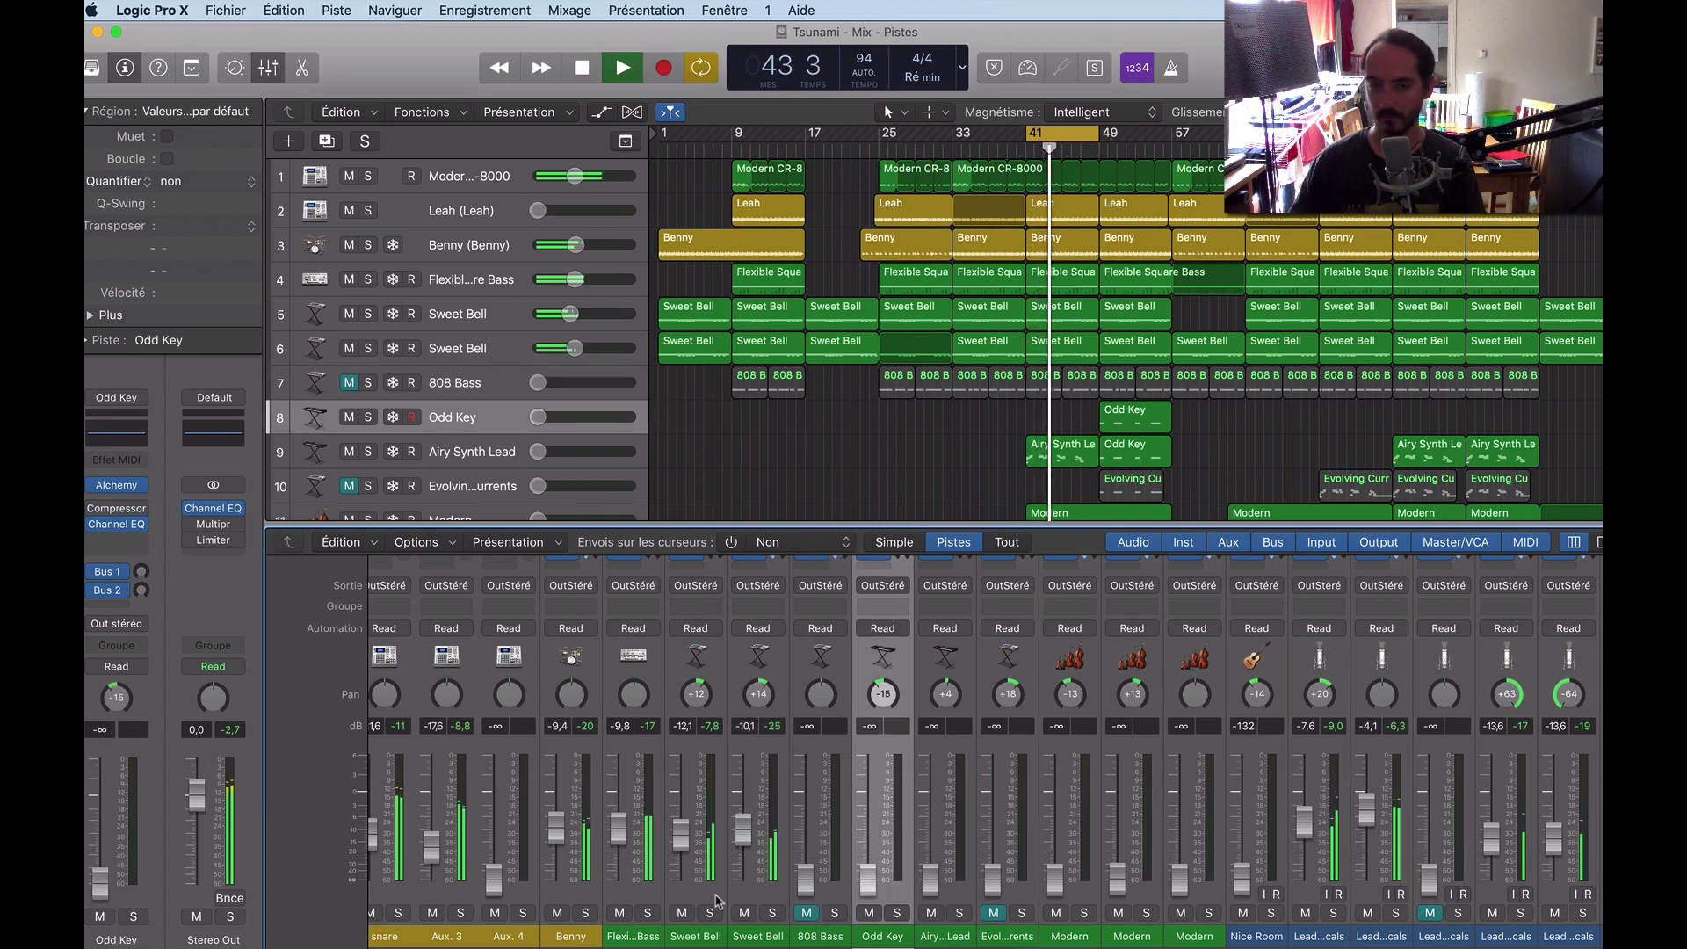
{"action": "key", "text": "Down"}
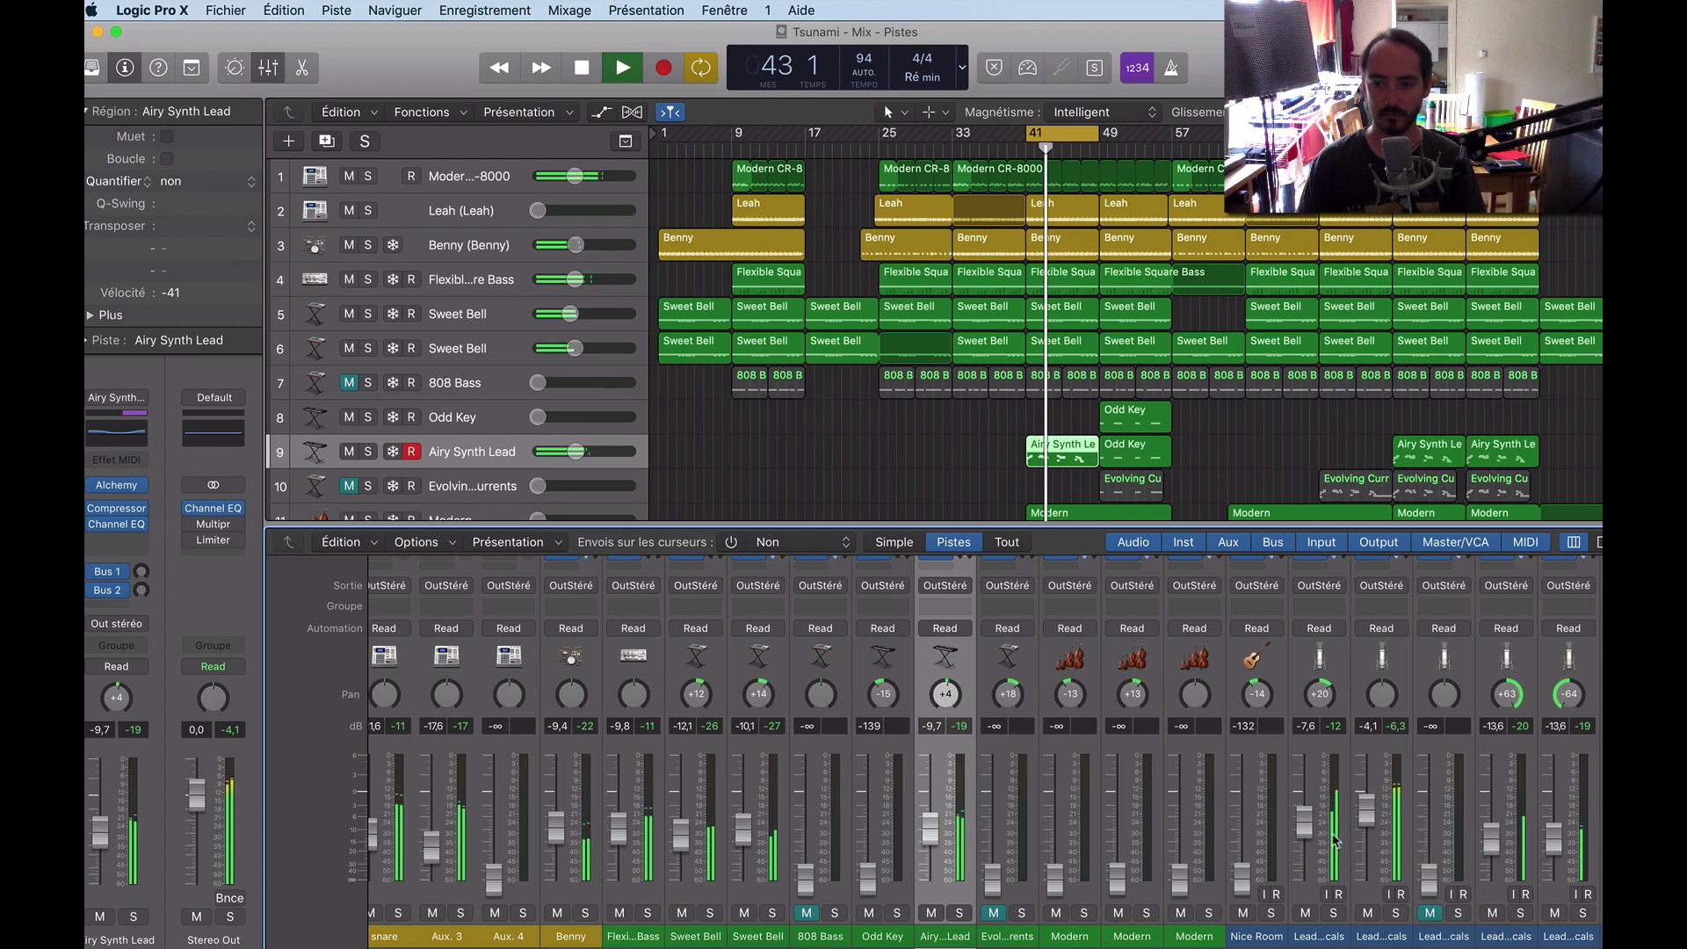
Try lower lead vocals, with track 16 at -9.0 dB and track 15 at about -11.7 dB, and mute track 15.
{"action": "left_click", "coordinate": [1368, 896]}
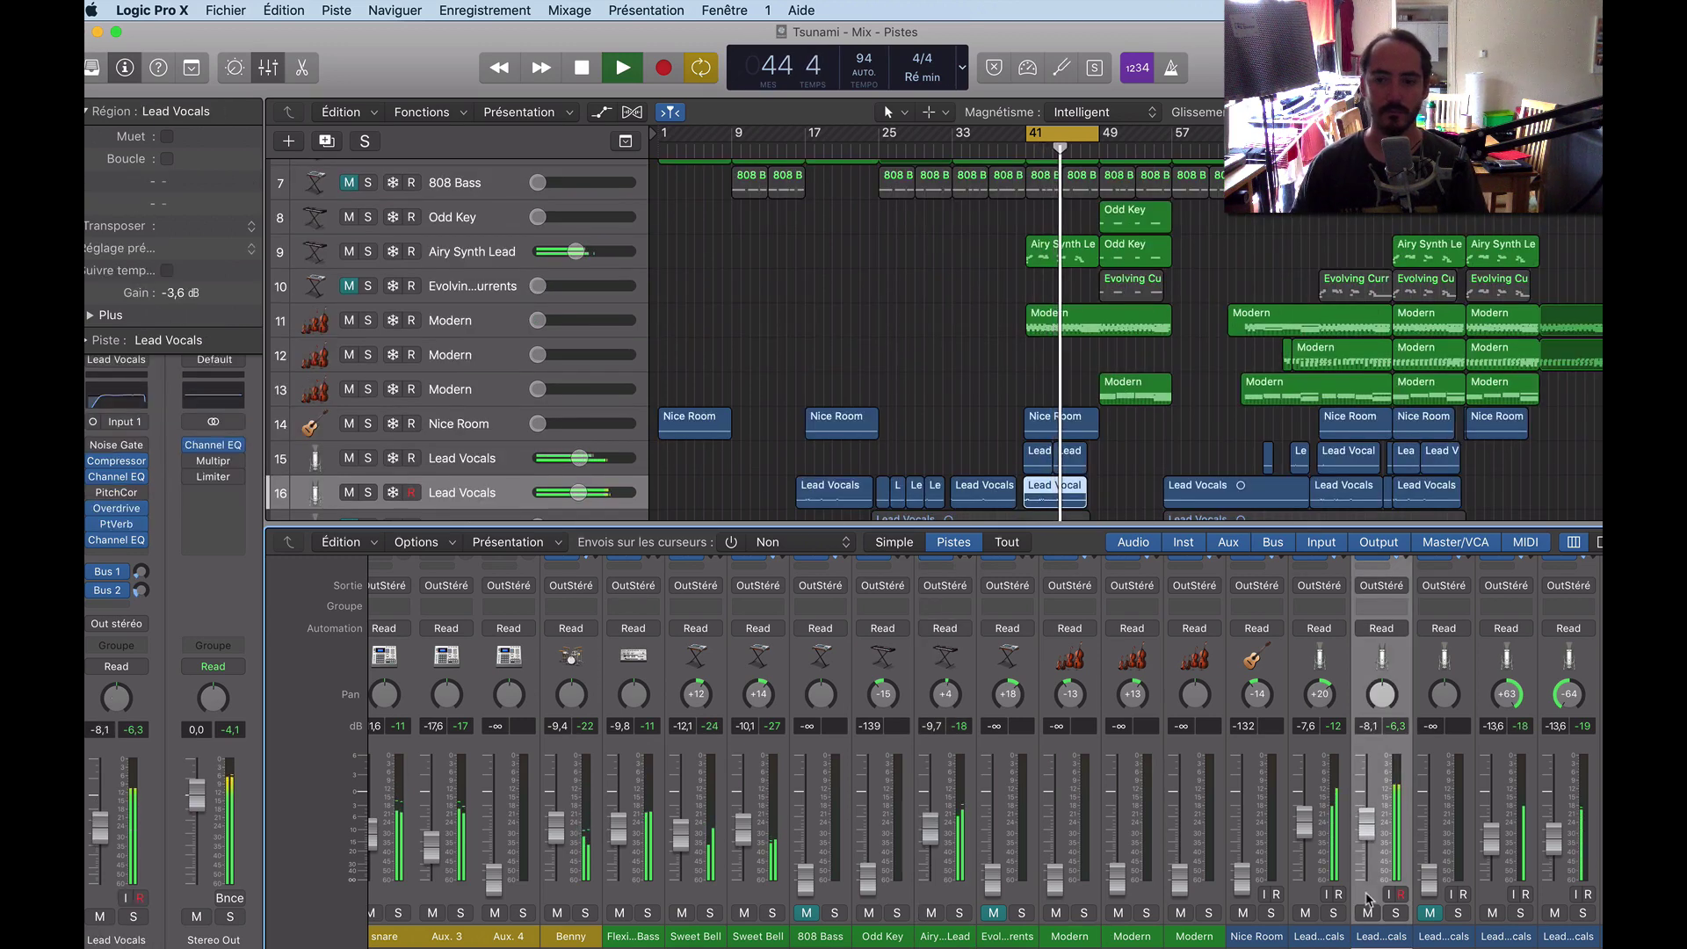
{"action": "key", "text": "Up"}
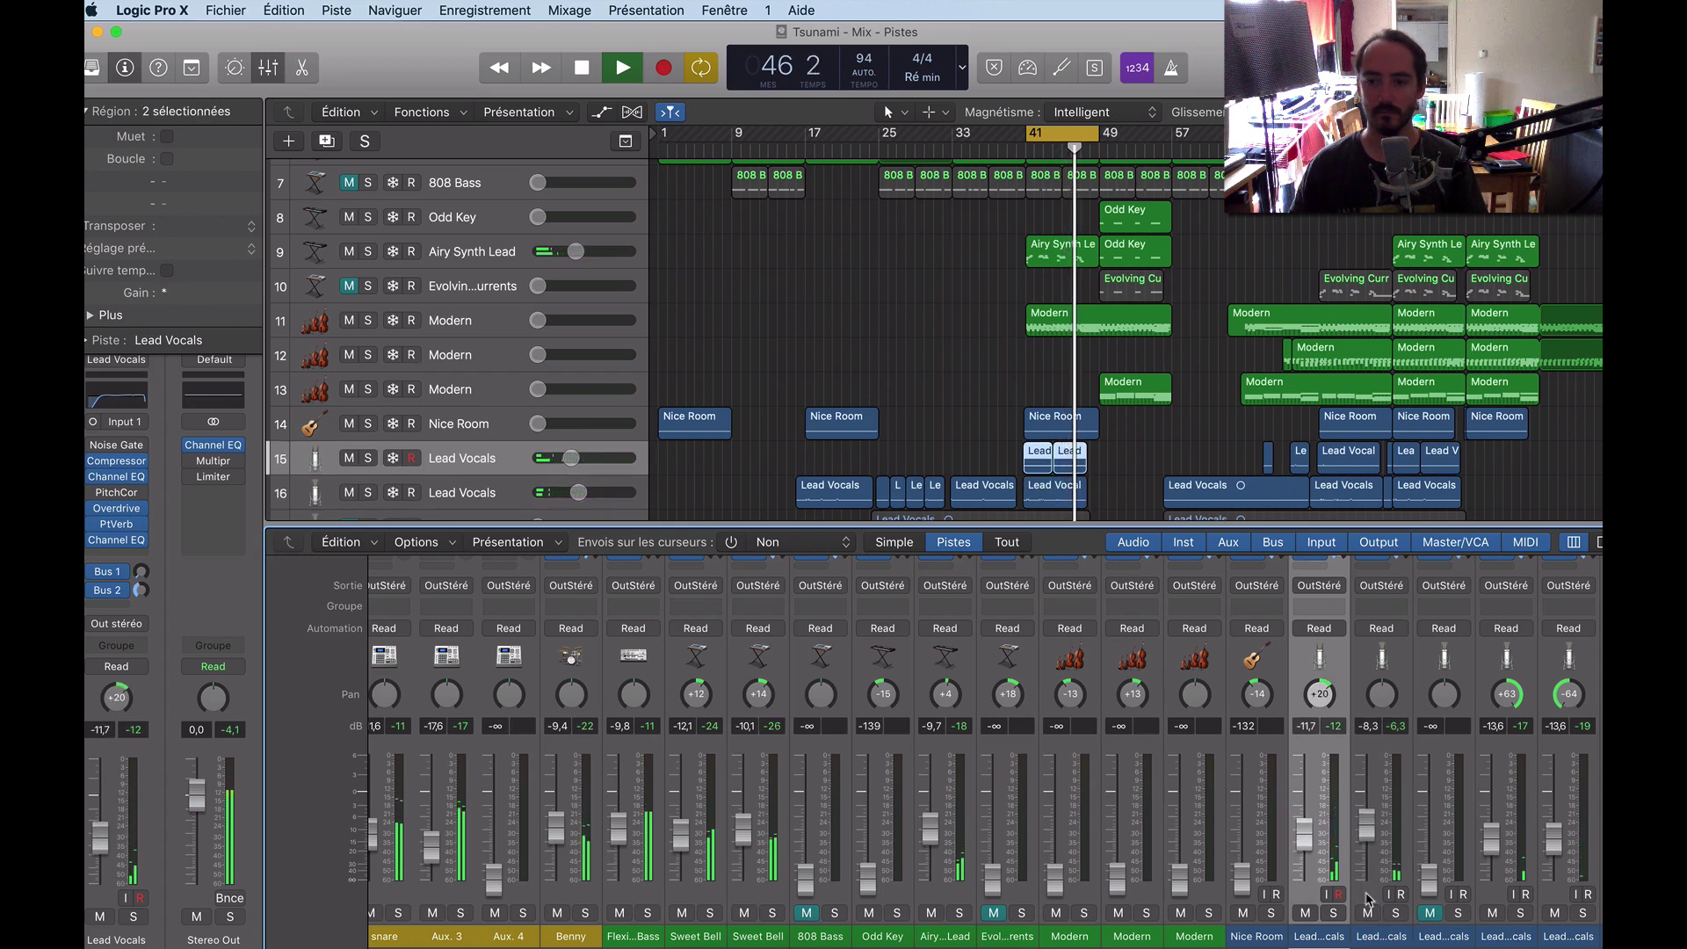
{"action": "key", "text": "Down"}
{"action": "key", "text": "Up"}
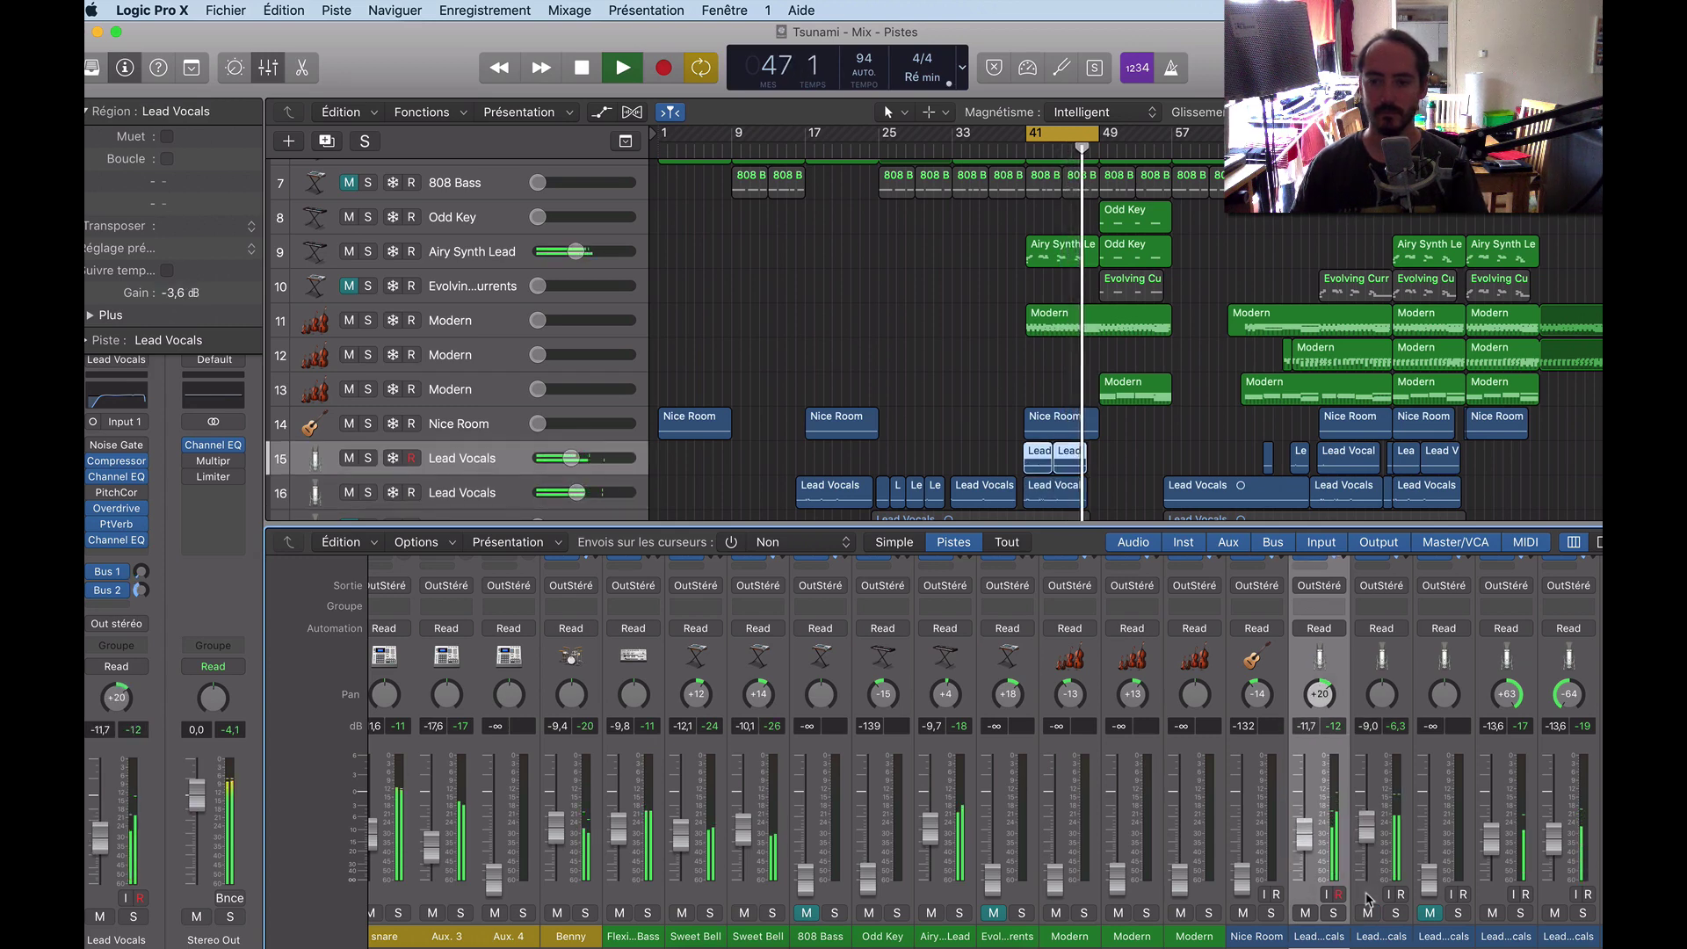
{"action": "key", "text": "ctrl+m"}
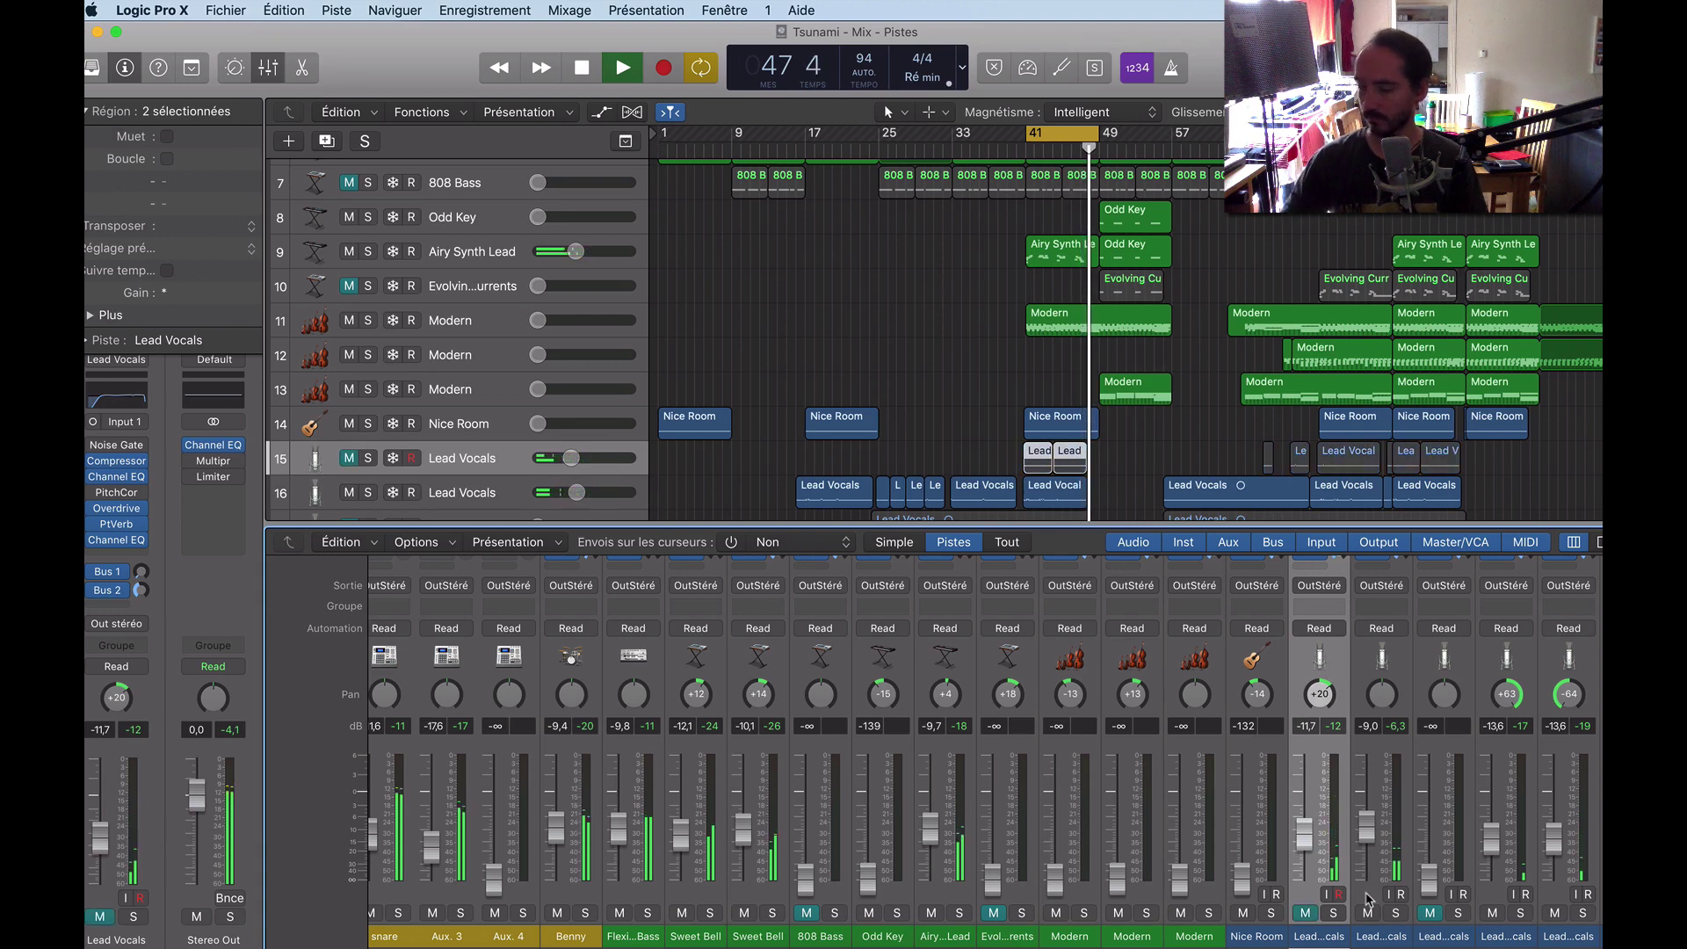
Set Lead Vocals track 16 to -6.9 dB and tracks 18 and 19 to -6.2 dB, and unmute track 15 at -23.5 dB.
{"action": "key", "text": "space"}
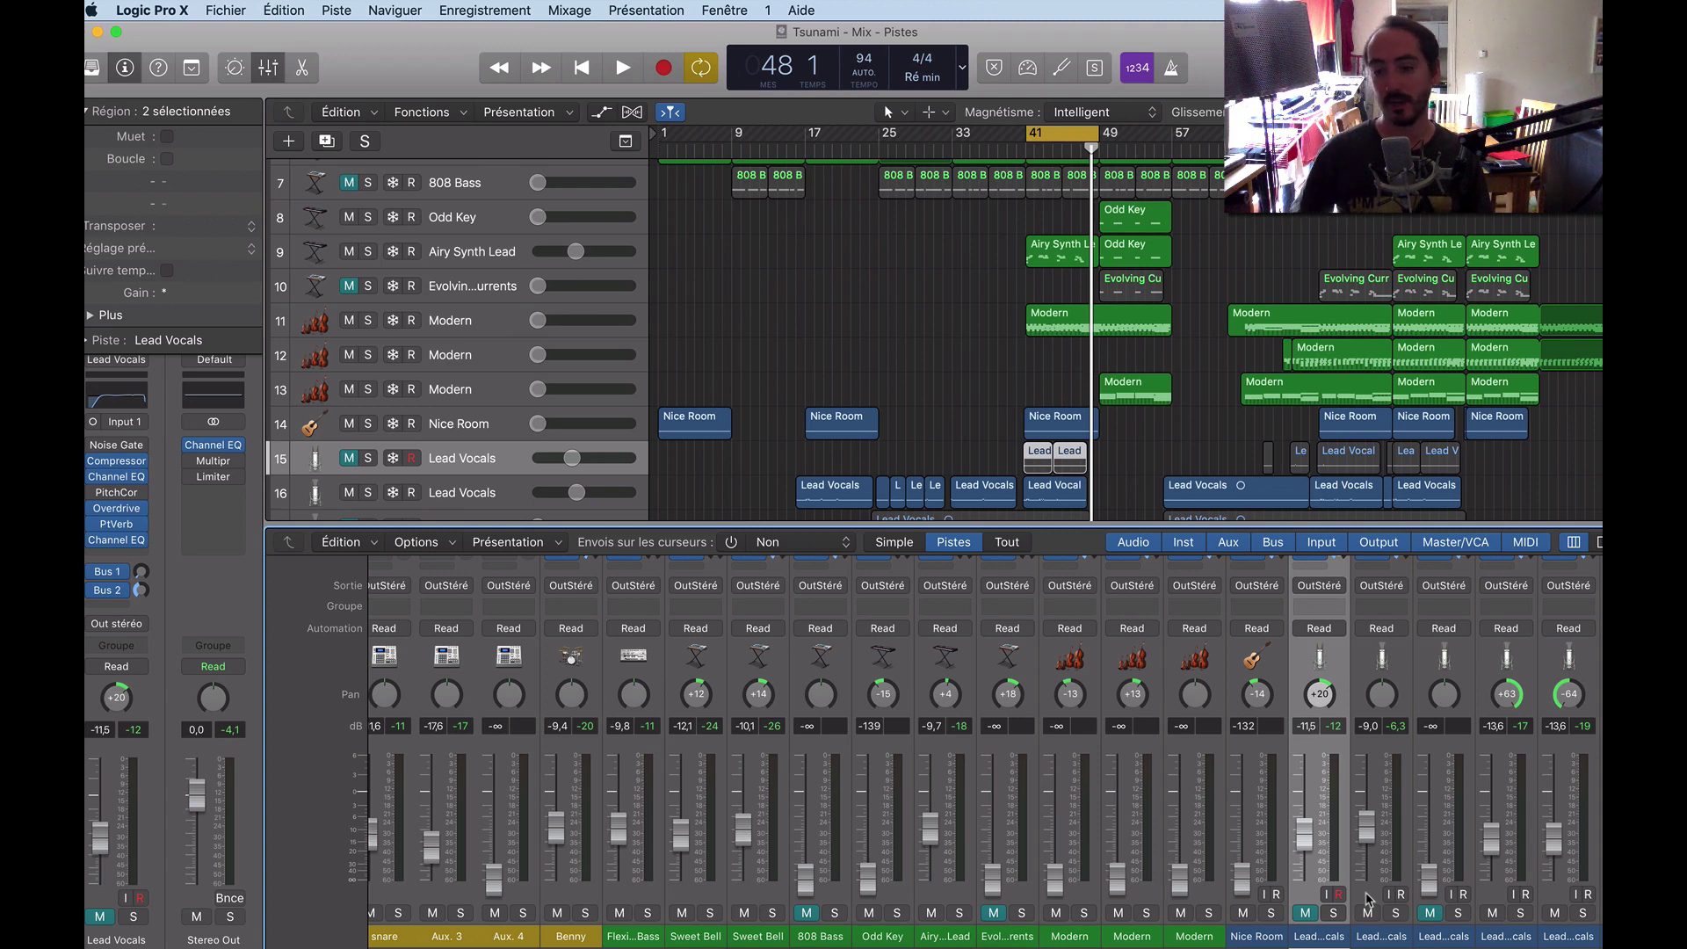
{"action": "key", "text": "space"}
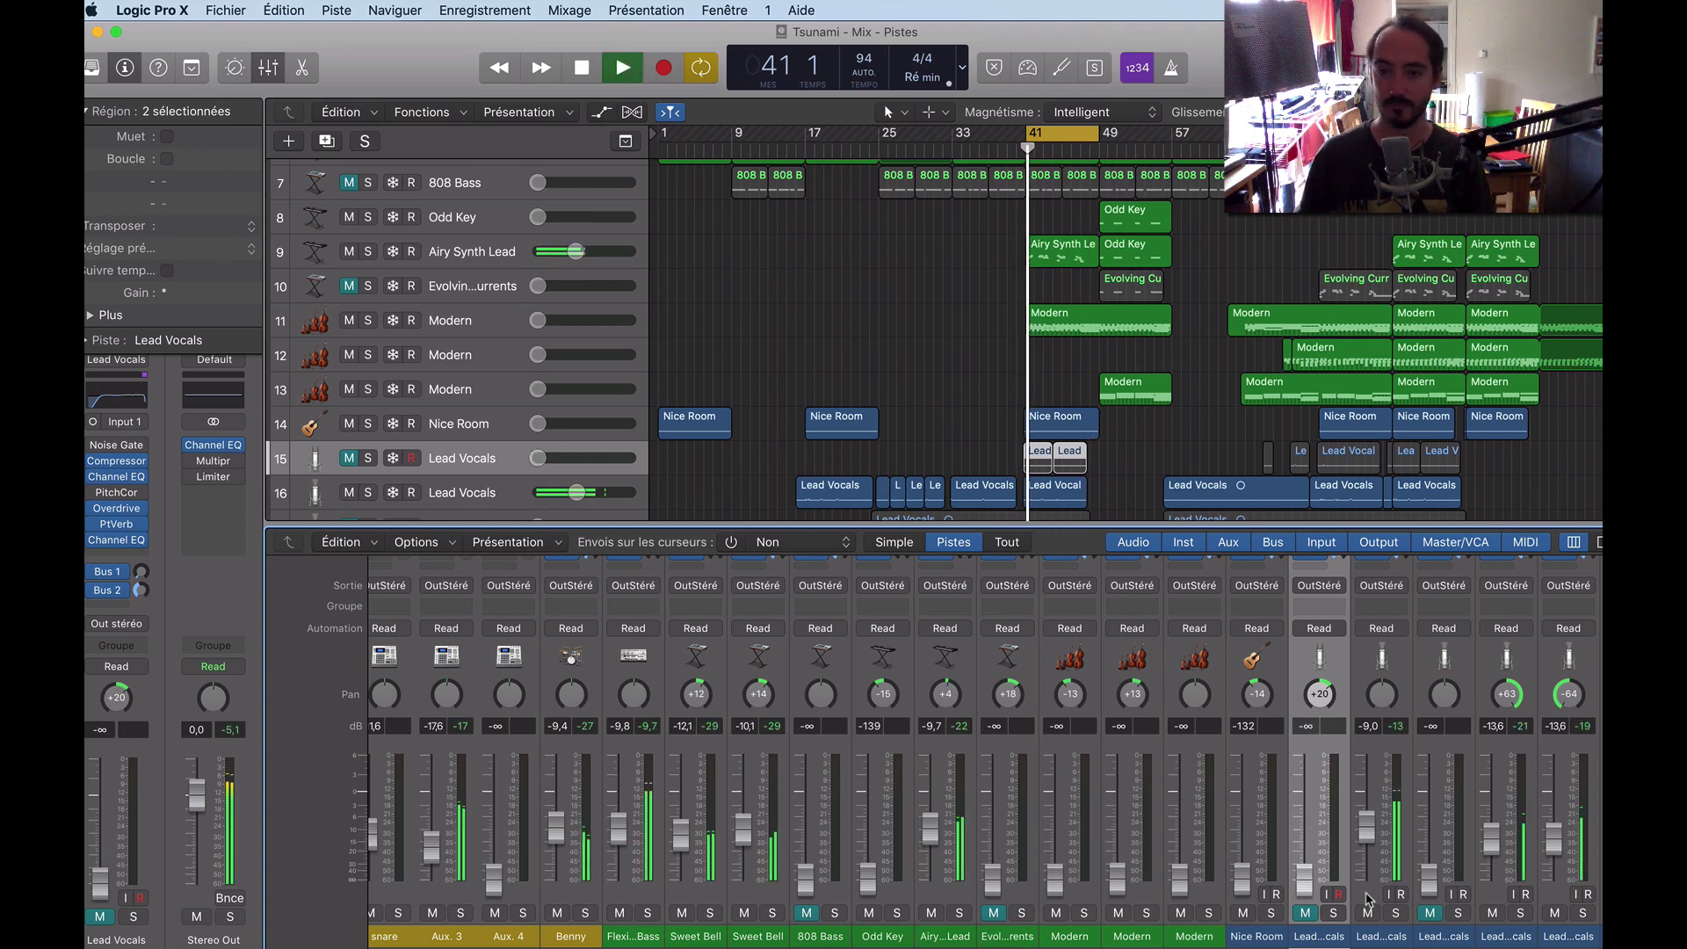
{"action": "left_click", "coordinate": [1366, 898]}
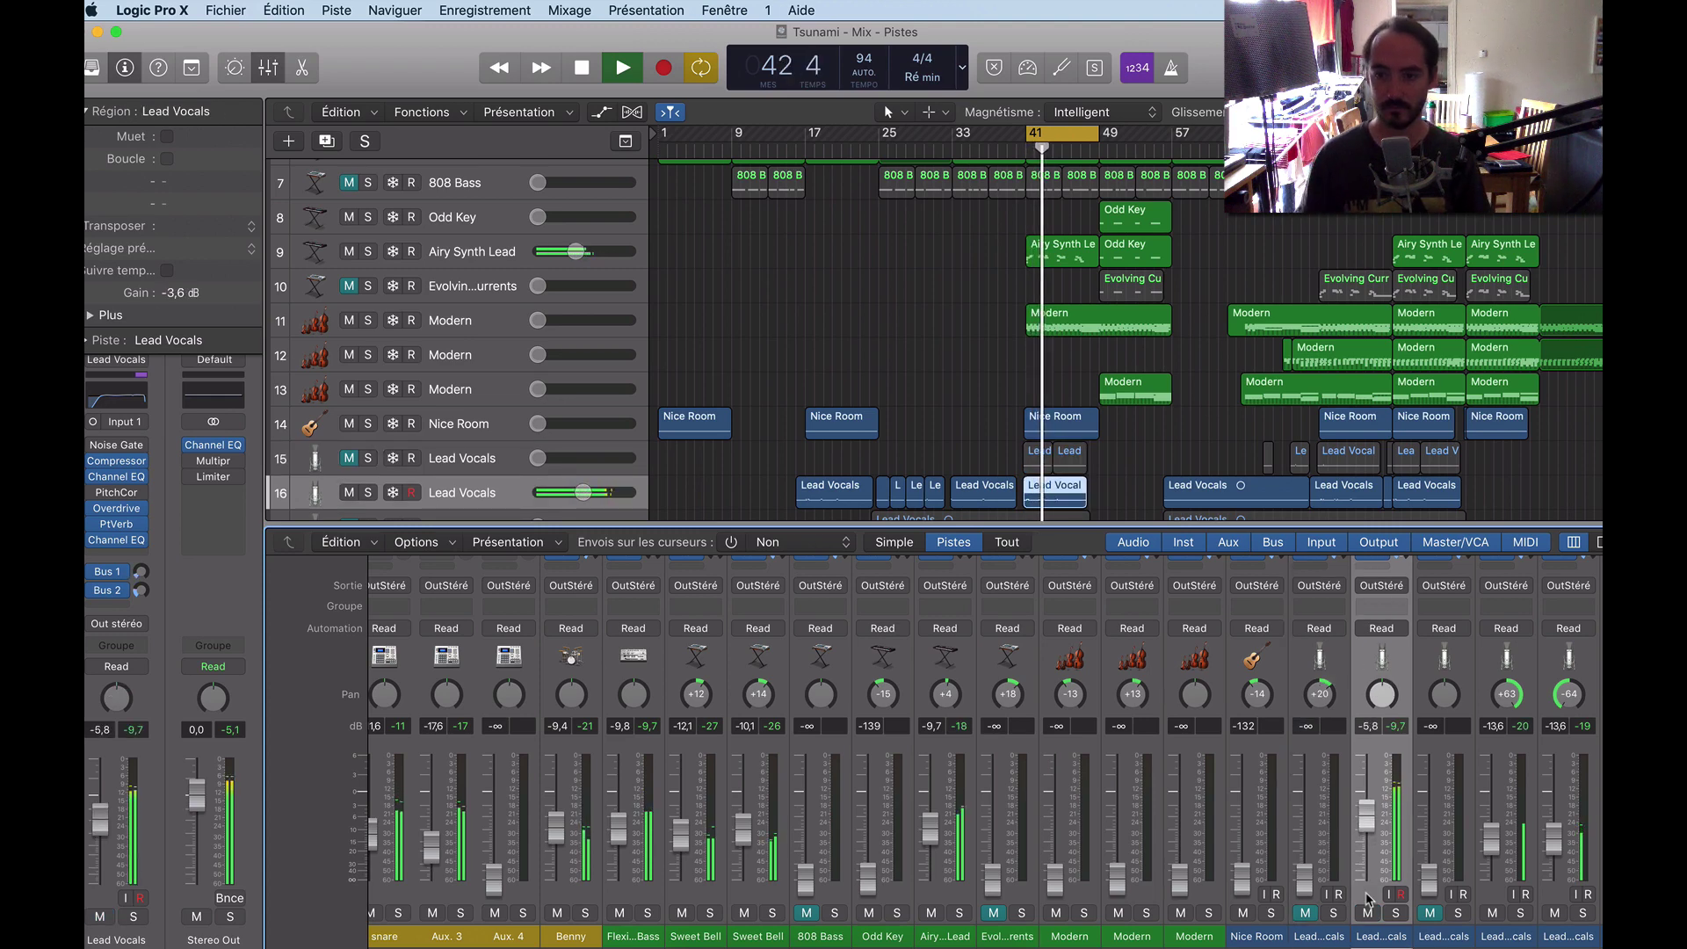
{"action": "key", "text": "Down"}
{"action": "key", "text": "Down"}
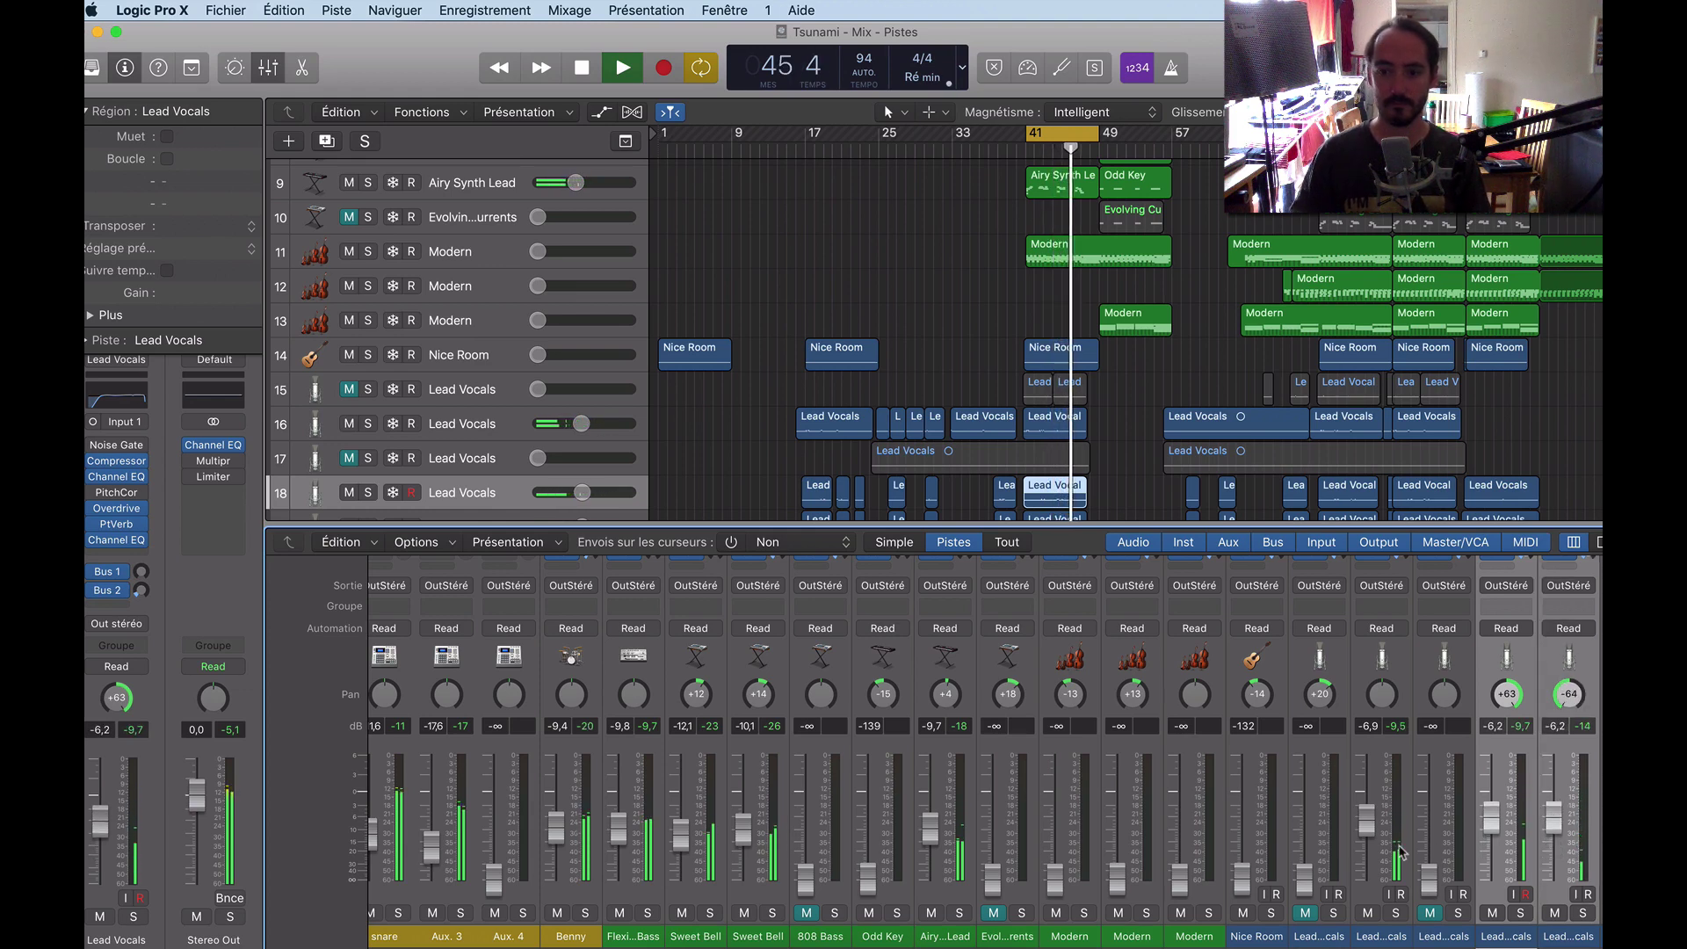
{"action": "left_click", "coordinate": [1306, 912]}
{"action": "left_click_drag", "start_coordinate": [1304, 874], "coordinate": [1304, 855]}
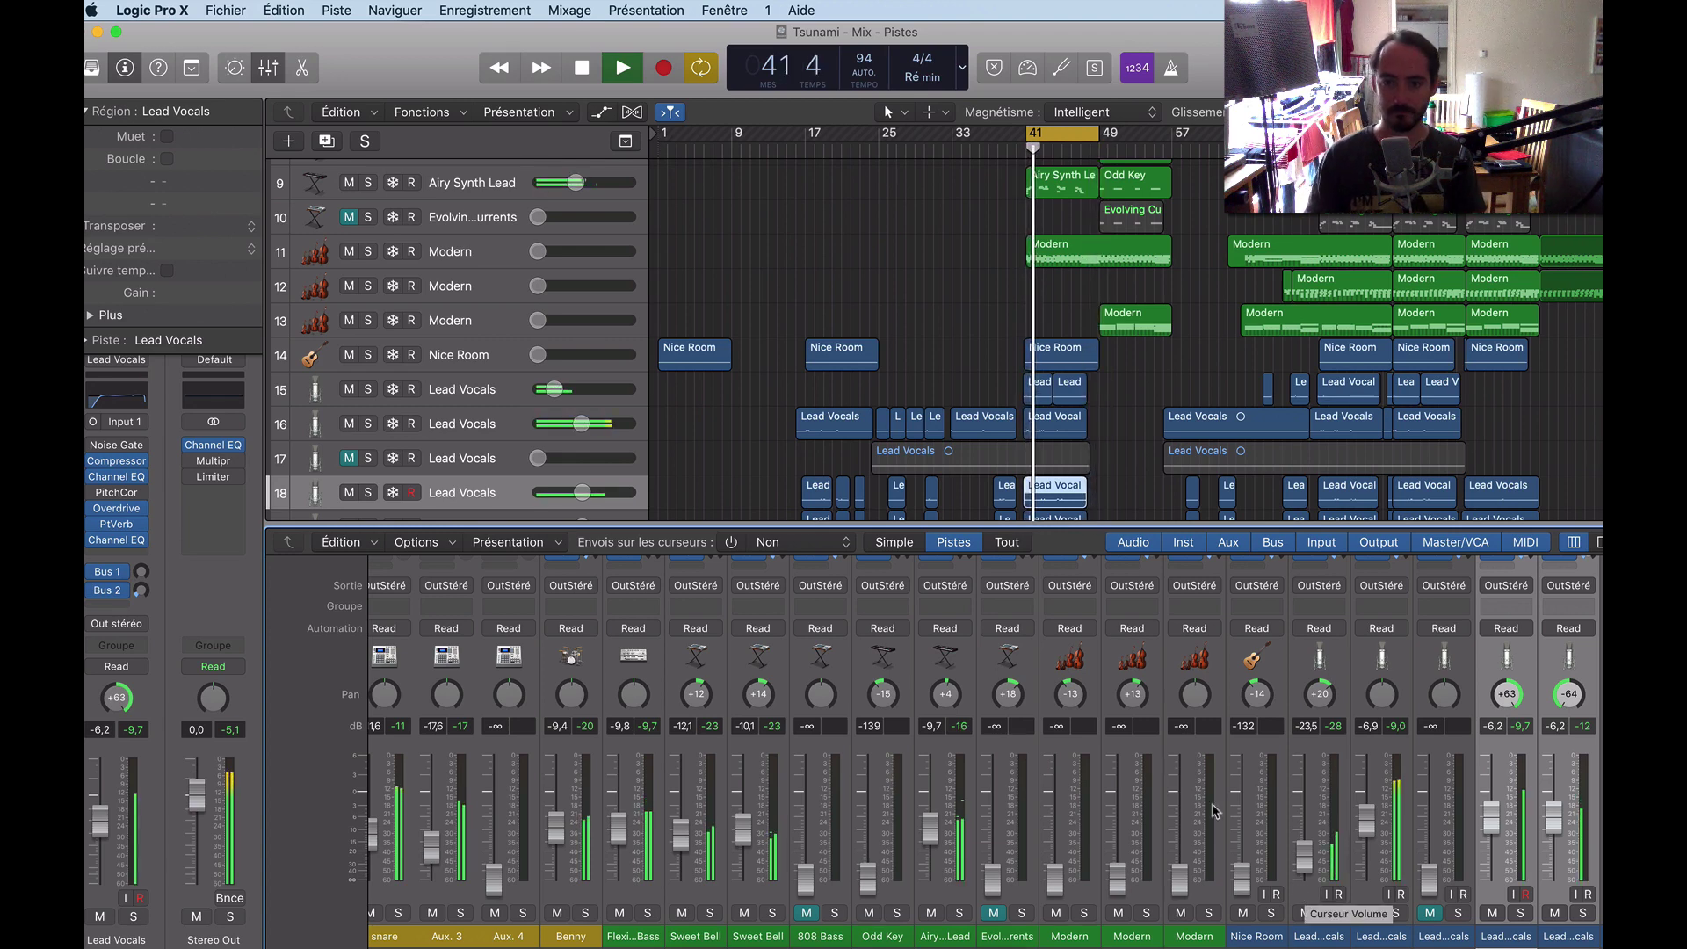
Stop playback and move the loop range 40 bars later, to bars 81–89, where all three Modern tracks have parts.
{"action": "scroll", "coordinate": [1211, 810], "scroll_direction": "right", "scroll_amount": 3}
{"action": "key", "text": "space"}
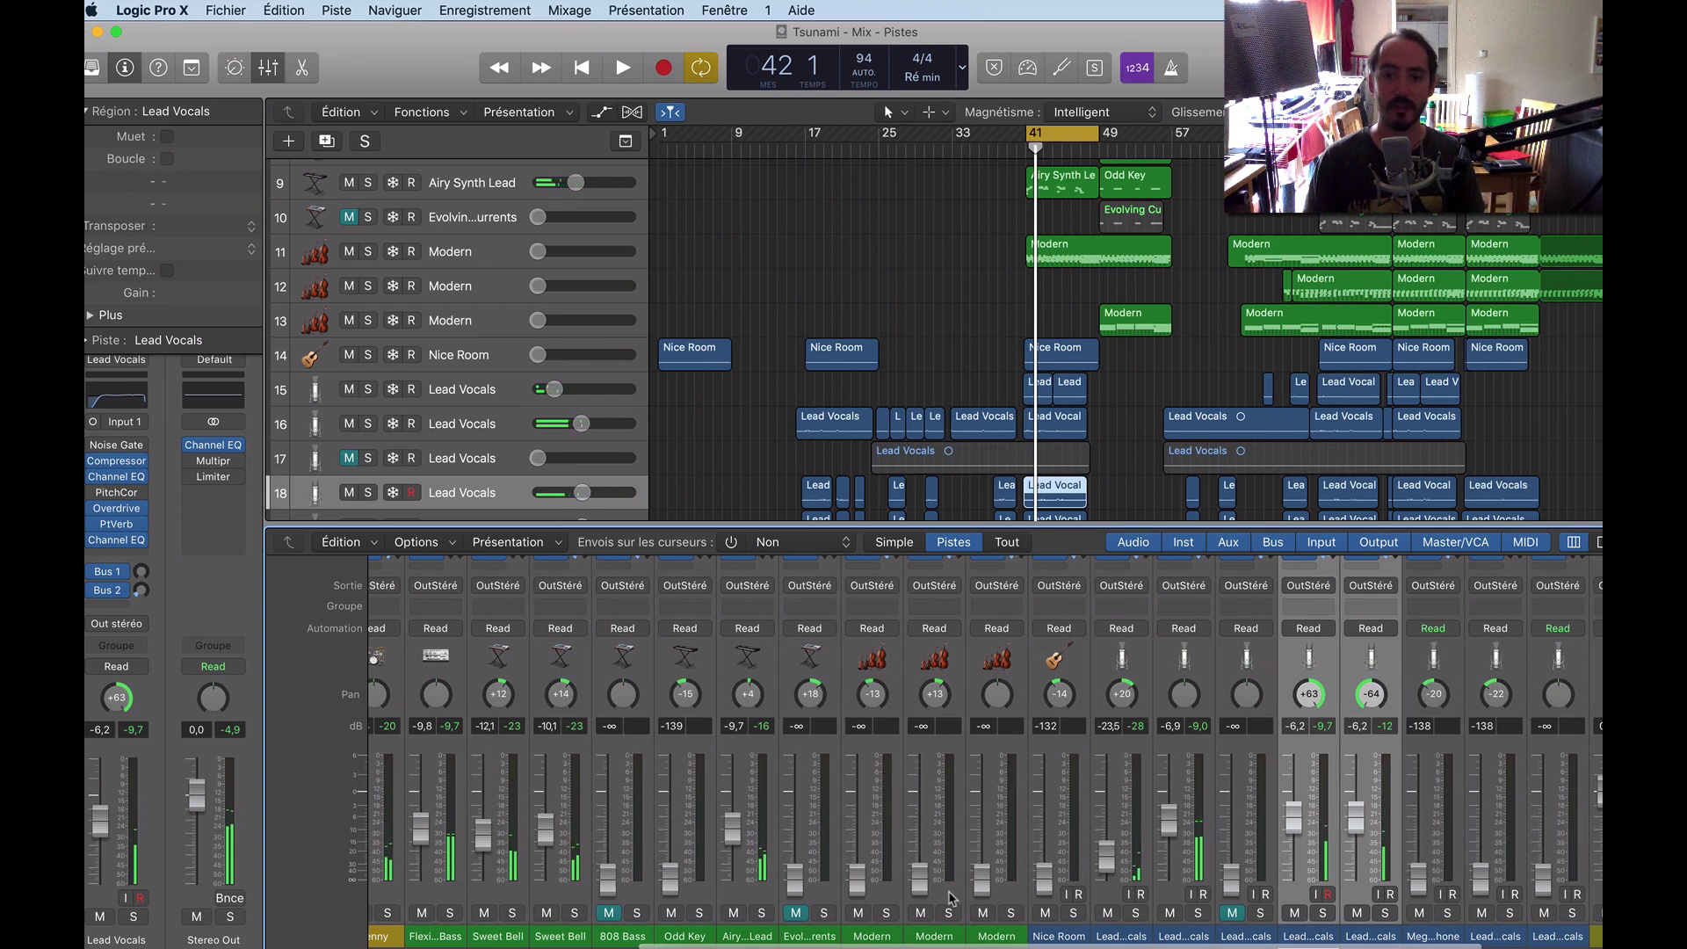
{"action": "left_click", "coordinate": [950, 896]}
{"action": "left_click", "coordinate": [888, 890]}
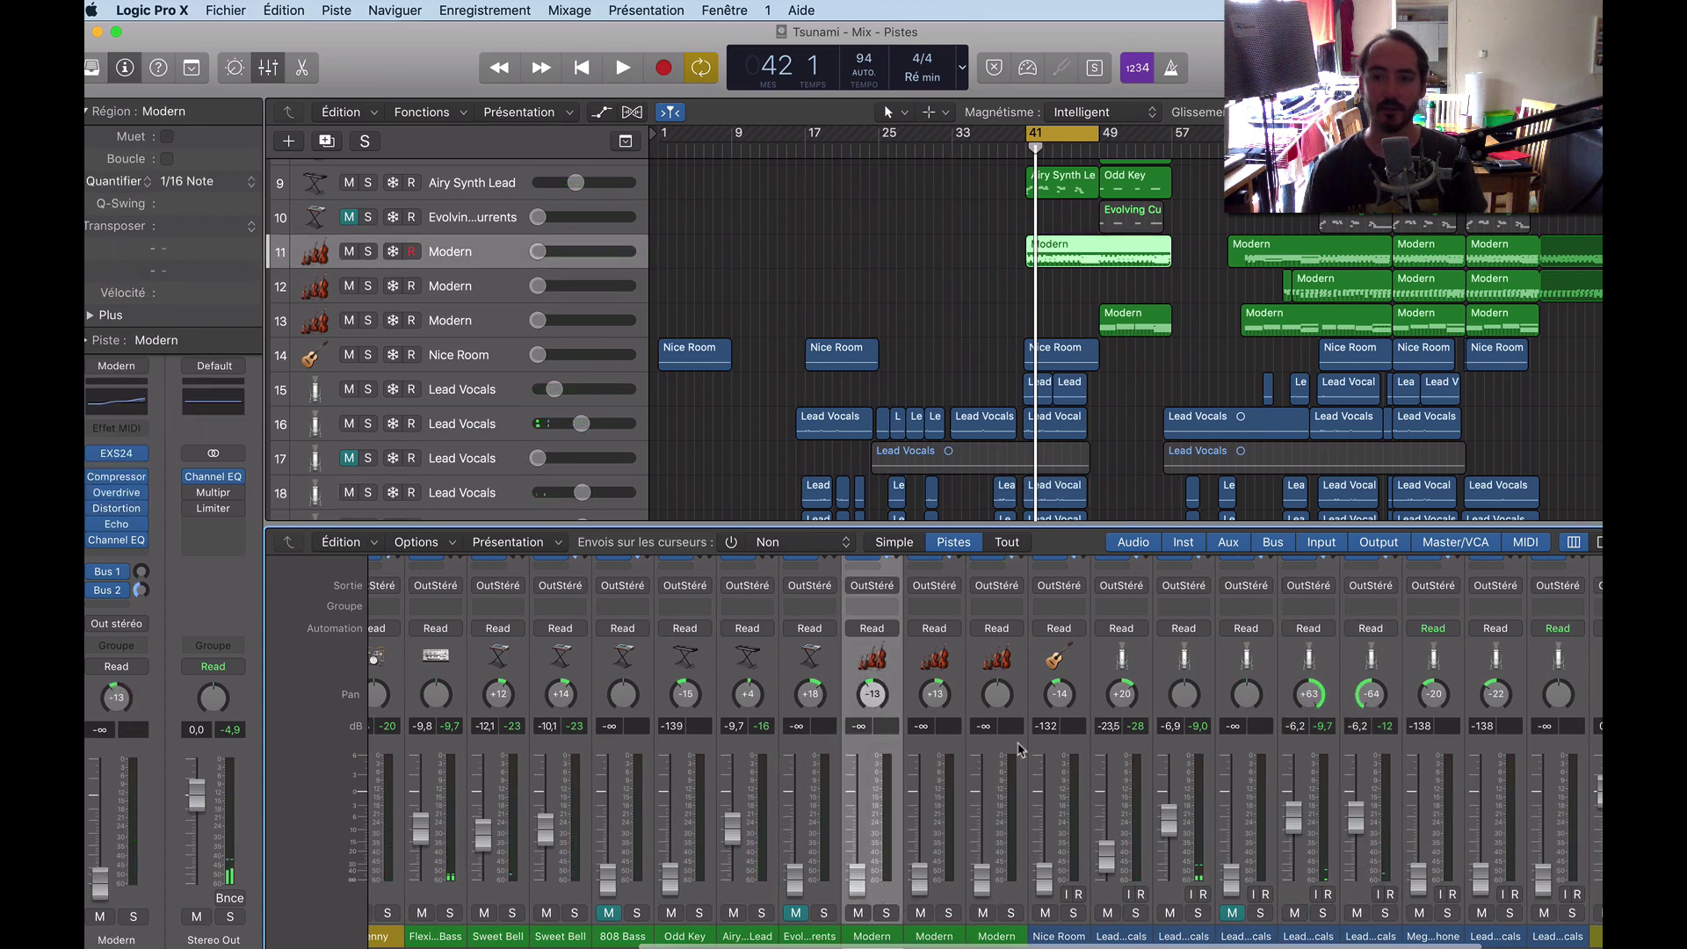
{"action": "scroll", "coordinate": [1096, 378], "scroll_direction": "down", "scroll_amount": 4}
{"action": "scroll", "coordinate": [1096, 378], "scroll_direction": "up", "scroll_amount": 8}
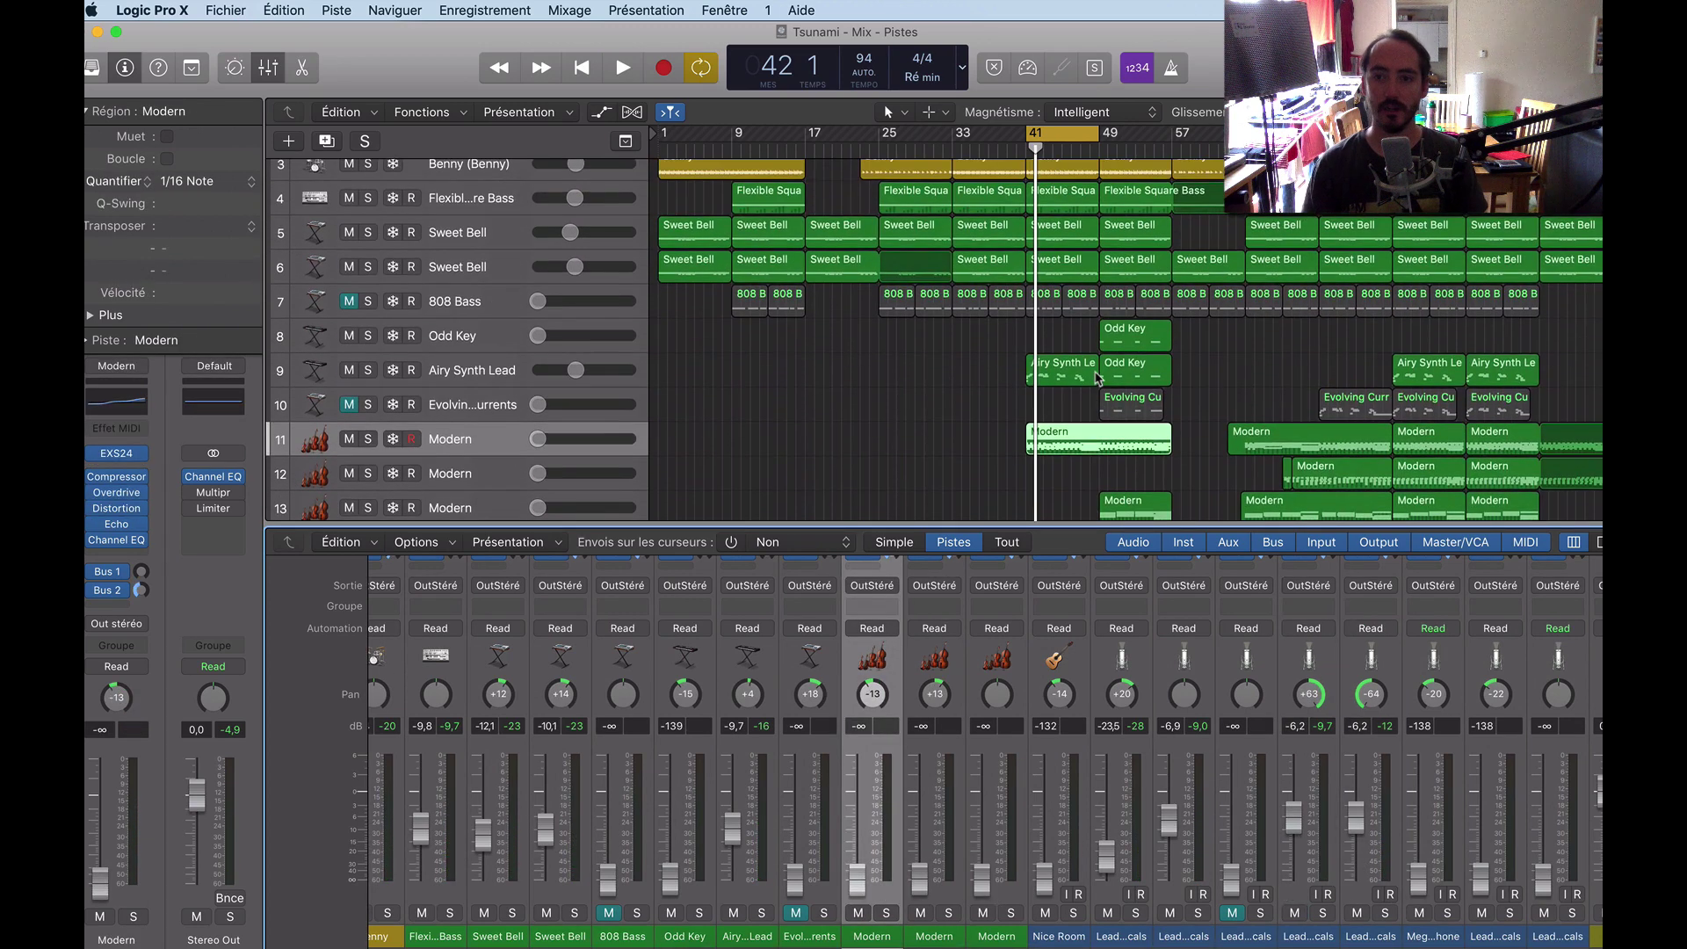
{"action": "scroll", "coordinate": [1097, 378], "scroll_direction": "down", "scroll_amount": 3}
{"action": "left_click", "coordinate": [1071, 145]}
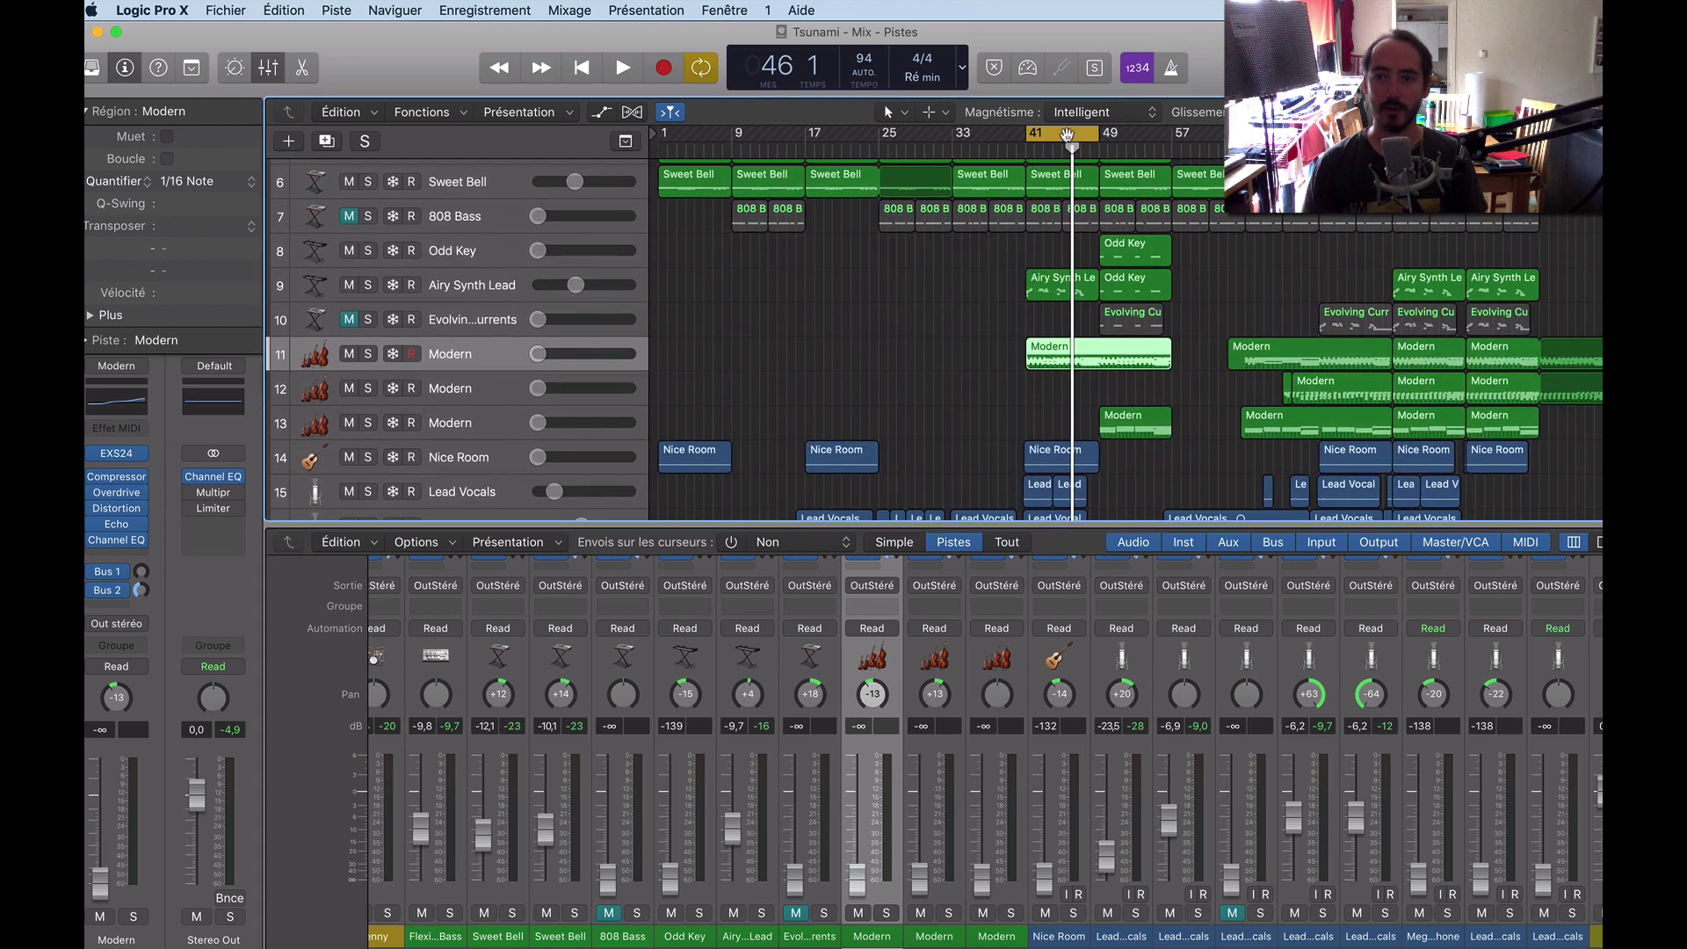
{"action": "left_click_drag", "start_coordinate": [1067, 134], "coordinate": [1444, 134]}
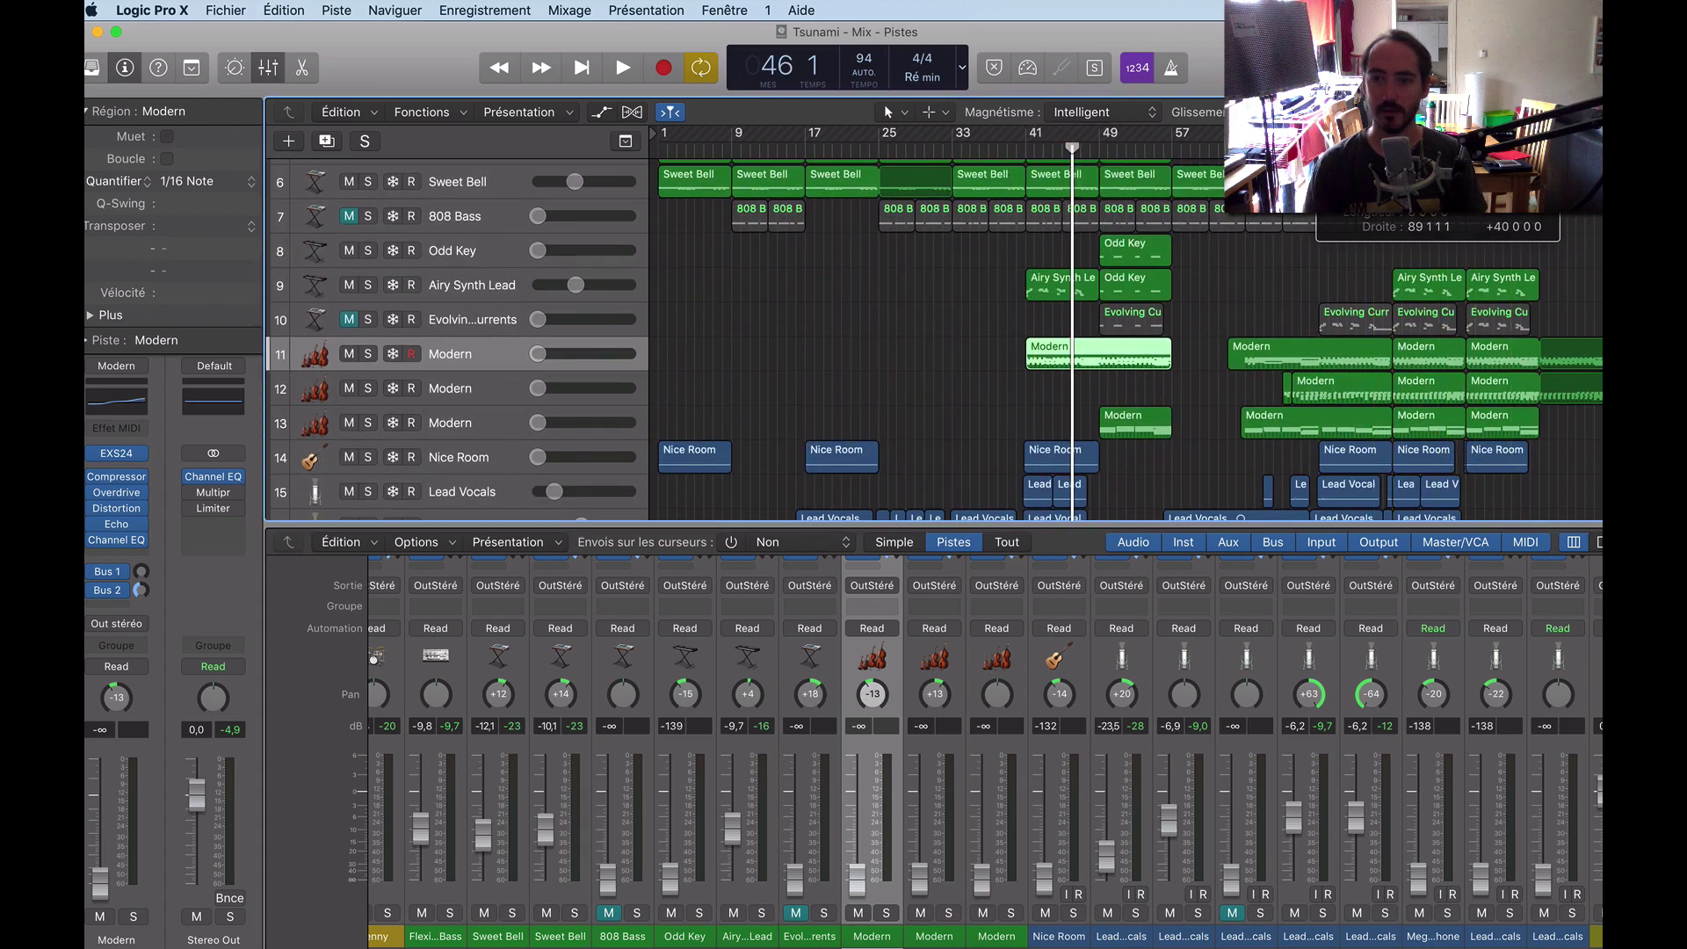
Bring in the Modern tracks 11, 12 and 13 at -22.5, -21.5 and -30.1 dB and Nice Room at -2.7 dB over the loop.
{"action": "key", "text": "space"}
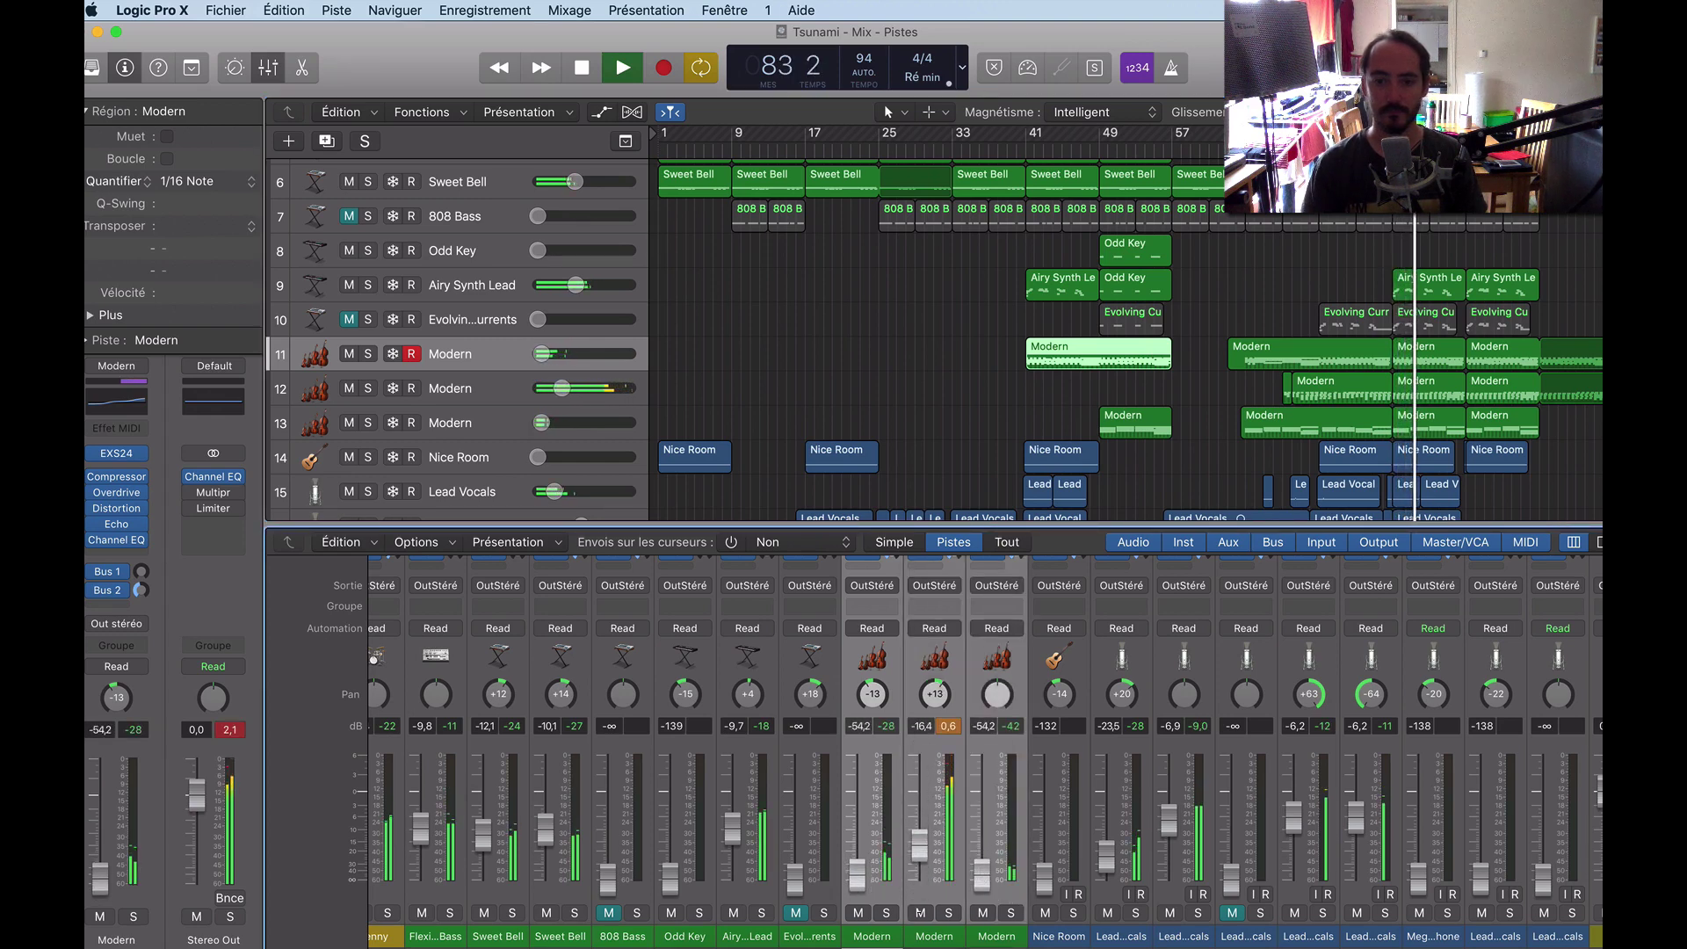
{"action": "left_click", "coordinate": [938, 898]}
{"action": "left_click_drag", "start_coordinate": [858, 874], "coordinate": [863, 832]}
{"action": "left_click", "coordinate": [997, 885]}
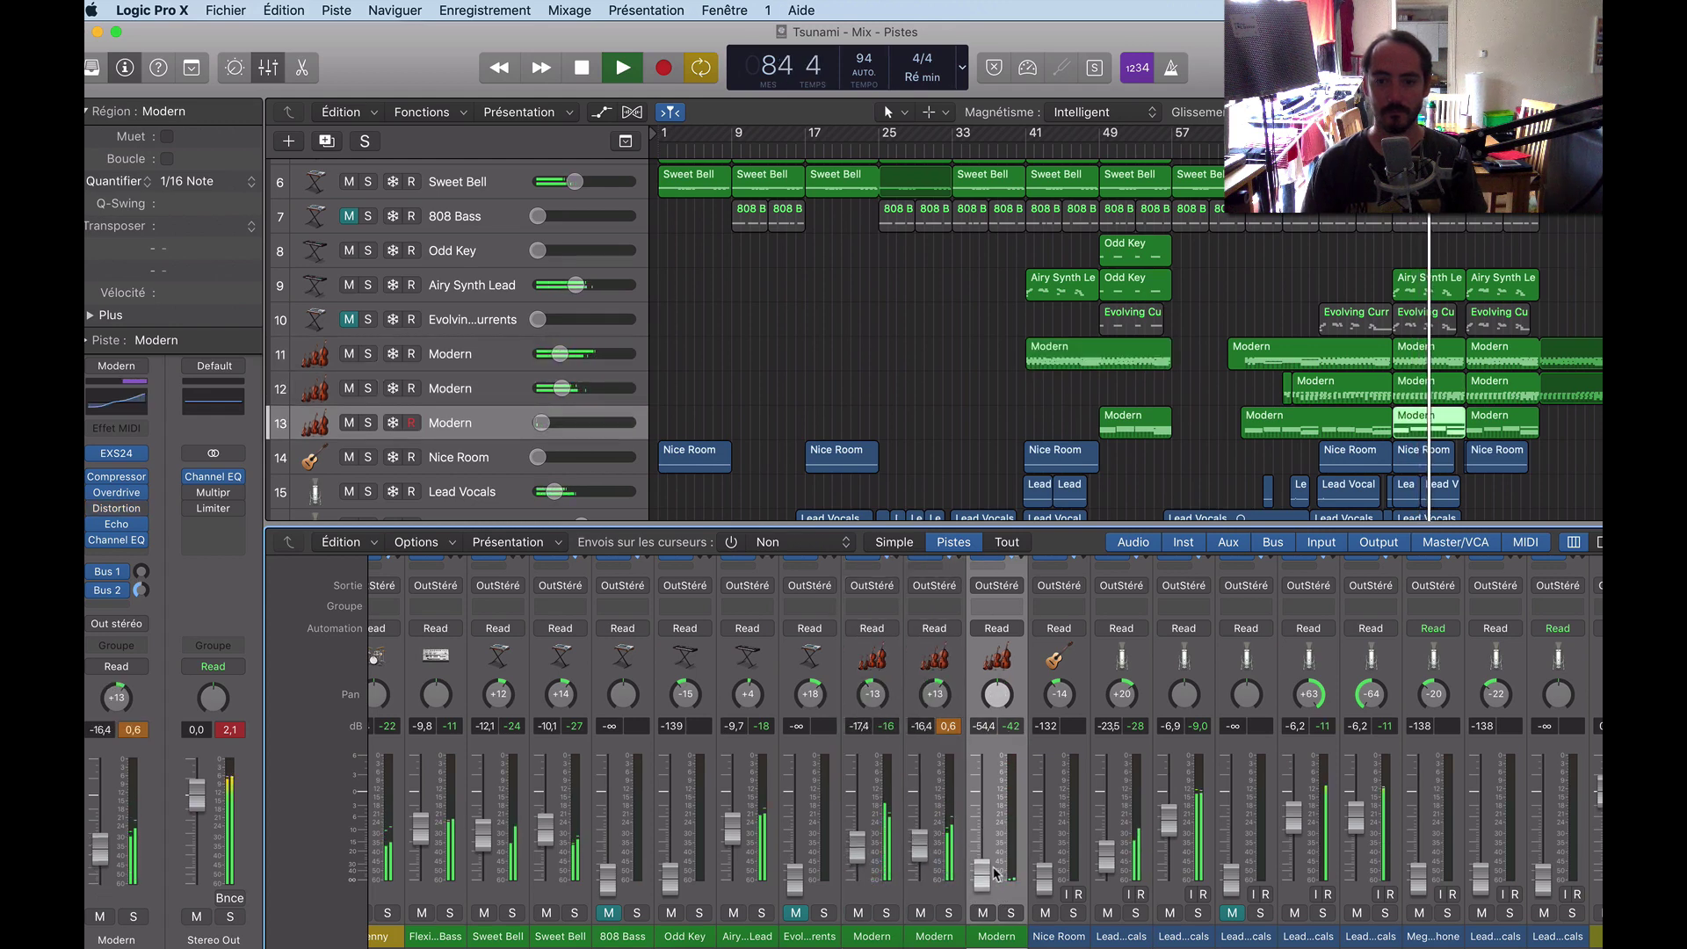
{"action": "left_click_drag", "start_coordinate": [981, 874], "coordinate": [919, 852]}
{"action": "left_click", "coordinate": [936, 894]}
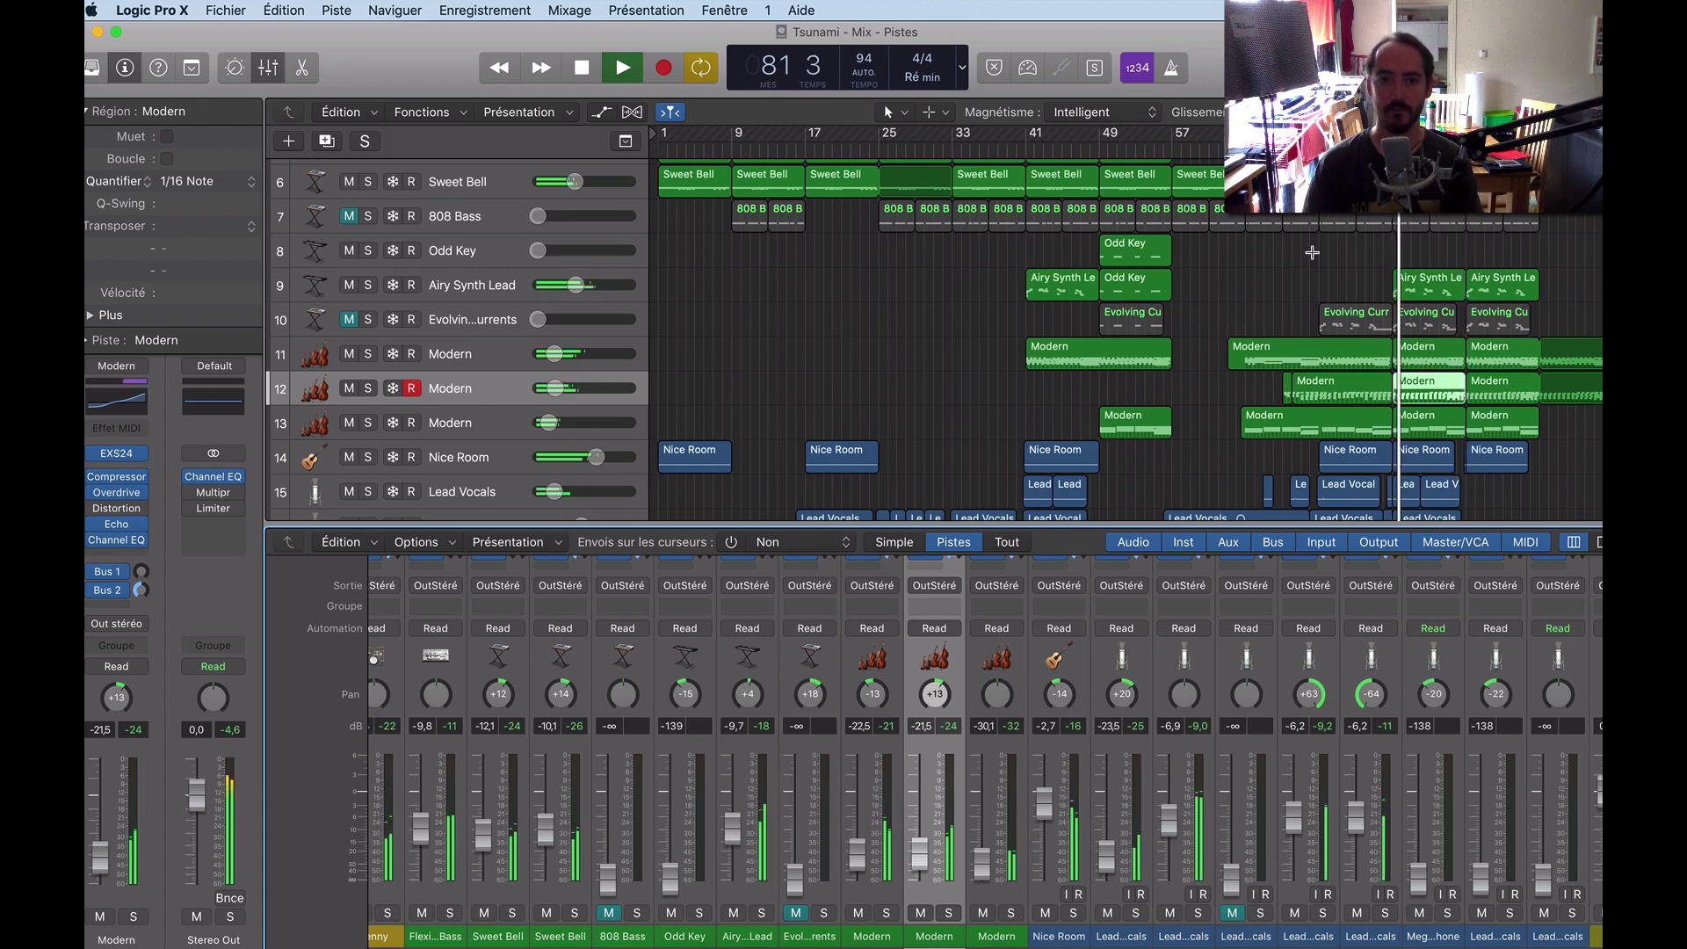
Move the loop range to bars 49–57 and bring in Odd Key at -5.3 dB.
{"action": "key", "text": "space"}
{"action": "mouse_move", "coordinate": [1133, 176]}
{"action": "left_mouse_down"}
{"action": "mouse_move", "coordinate": [1129, 206]}
{"action": "mouse_move", "coordinate": [1133, 176]}
{"action": "left_mouse_up"}
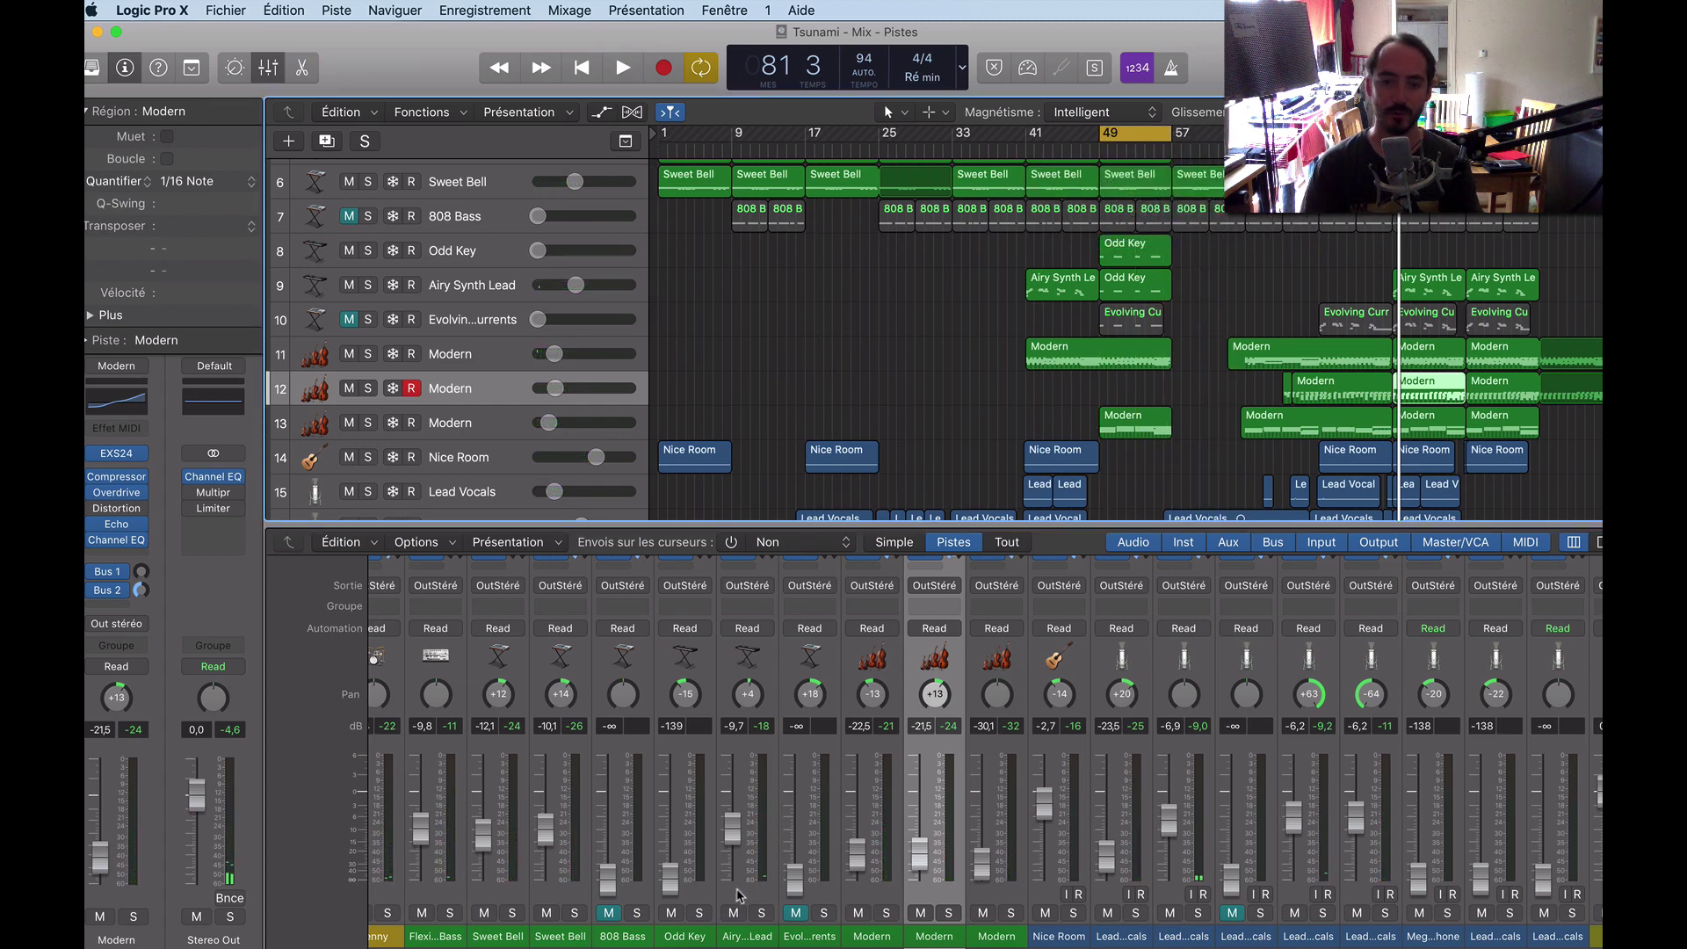
{"action": "left_click", "coordinate": [683, 898]}
{"action": "key", "text": "space"}
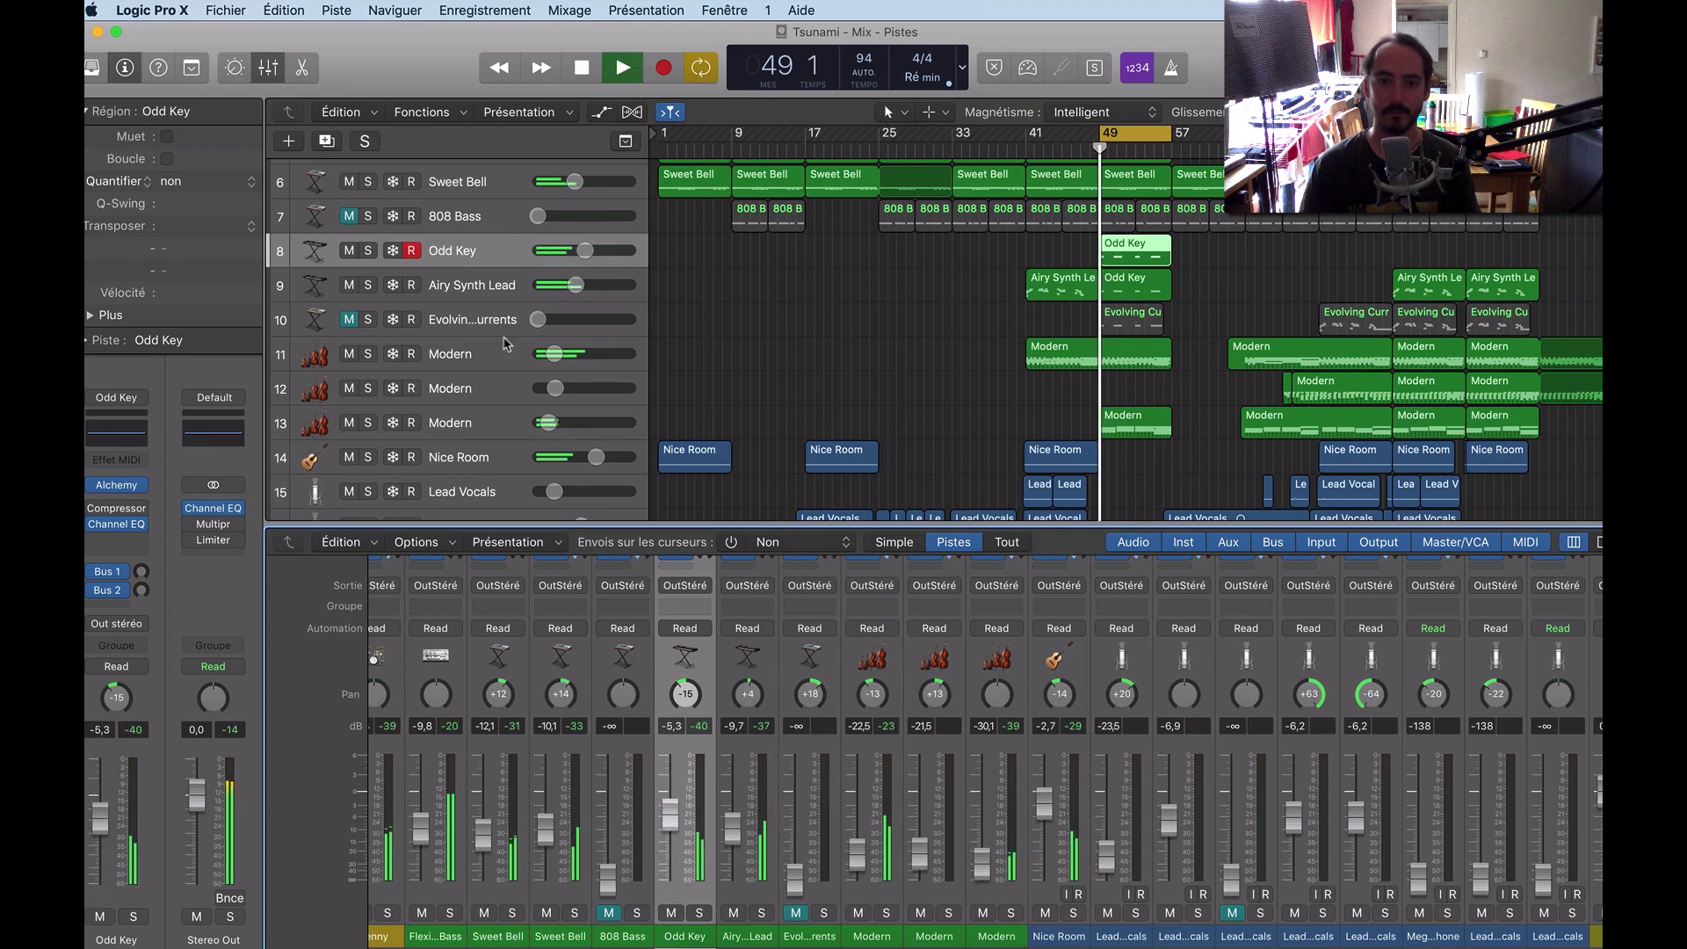
Compare Odd Key with Airy Synth Lead in solo, clear both solos and set Odd Key to -6.1 dB.
{"action": "left_click", "coordinate": [369, 252]}
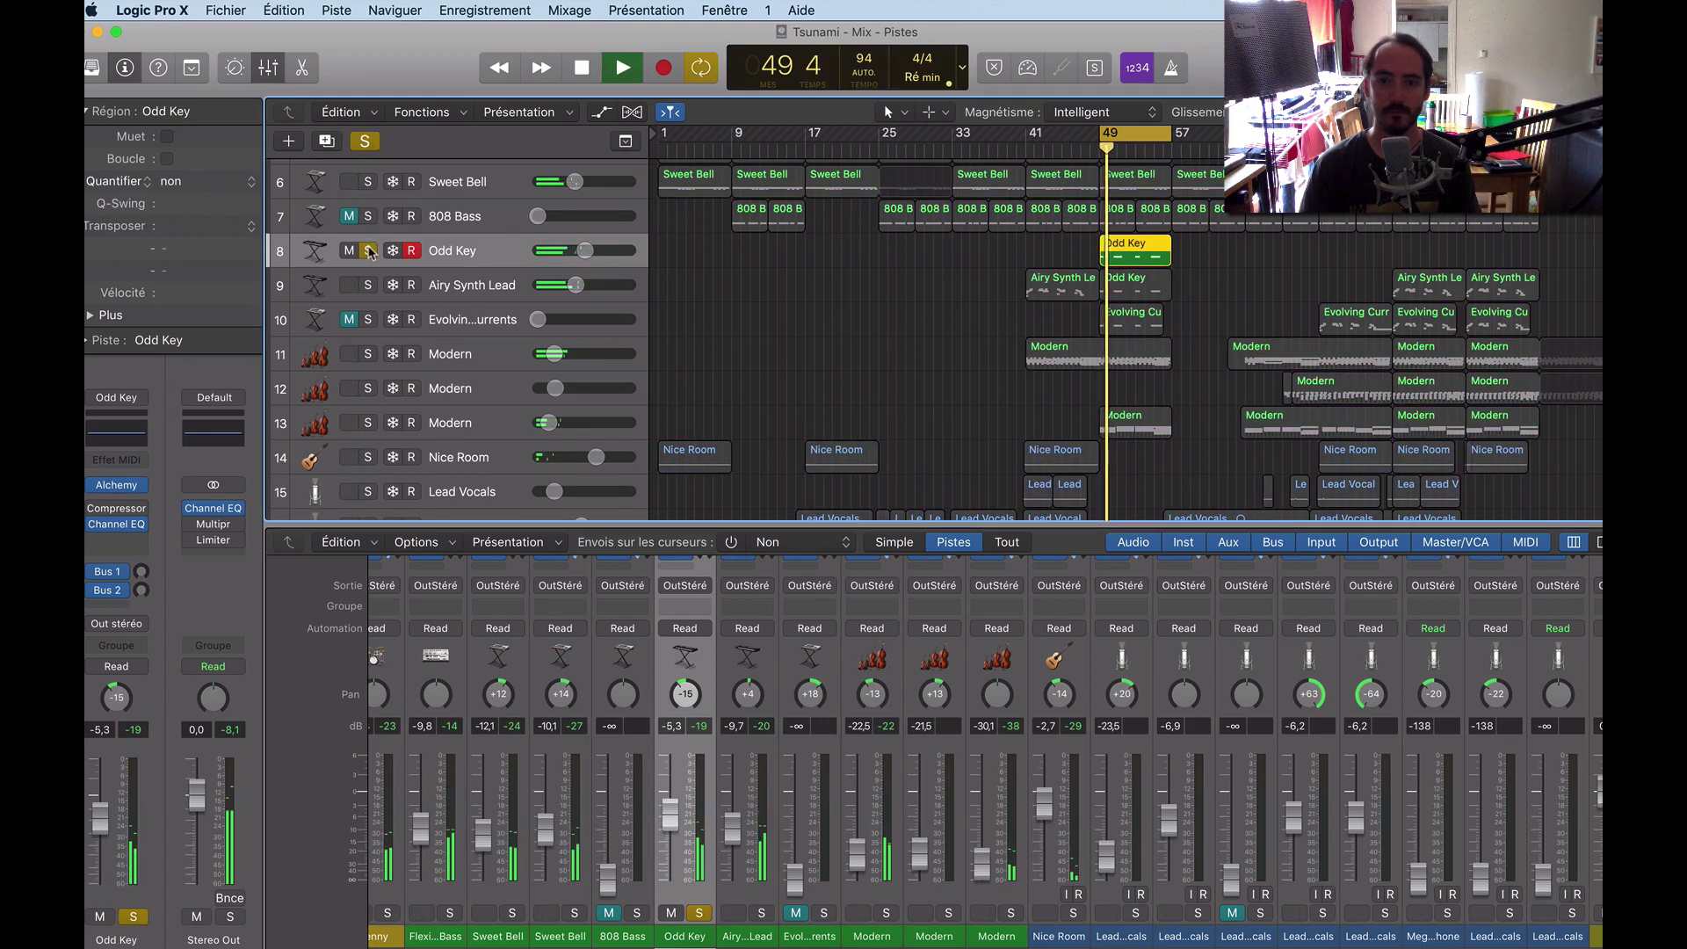
{"action": "left_click", "coordinate": [369, 286]}
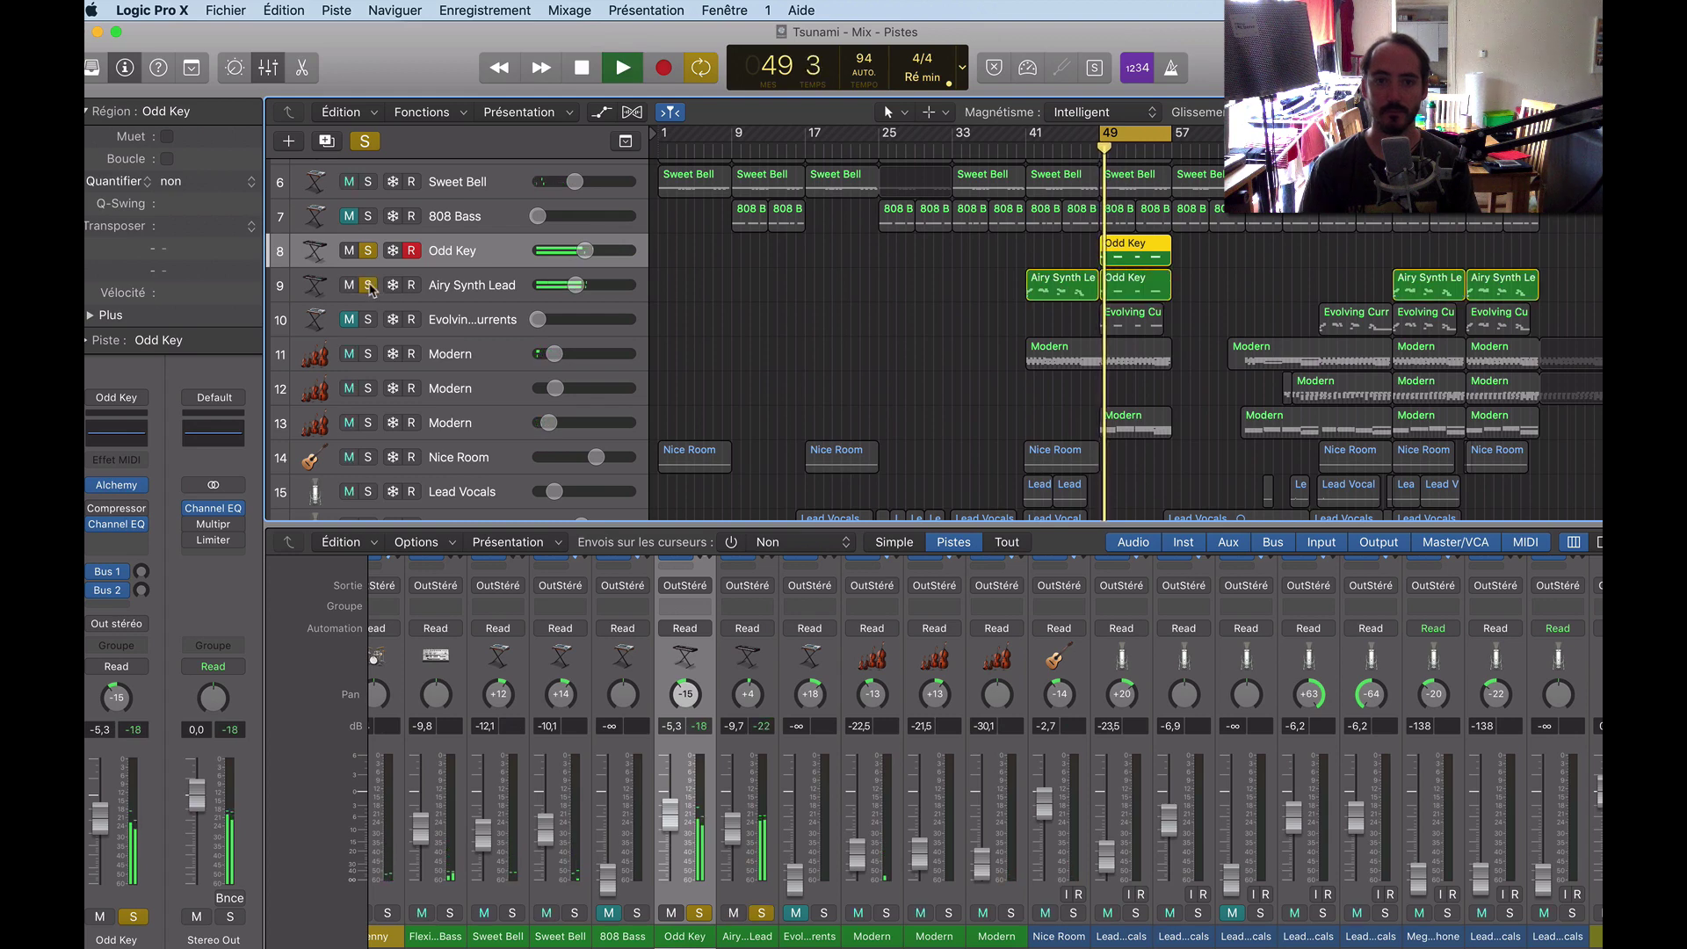
{"action": "left_click", "coordinate": [369, 285]}
{"action": "left_click", "coordinate": [369, 252]}
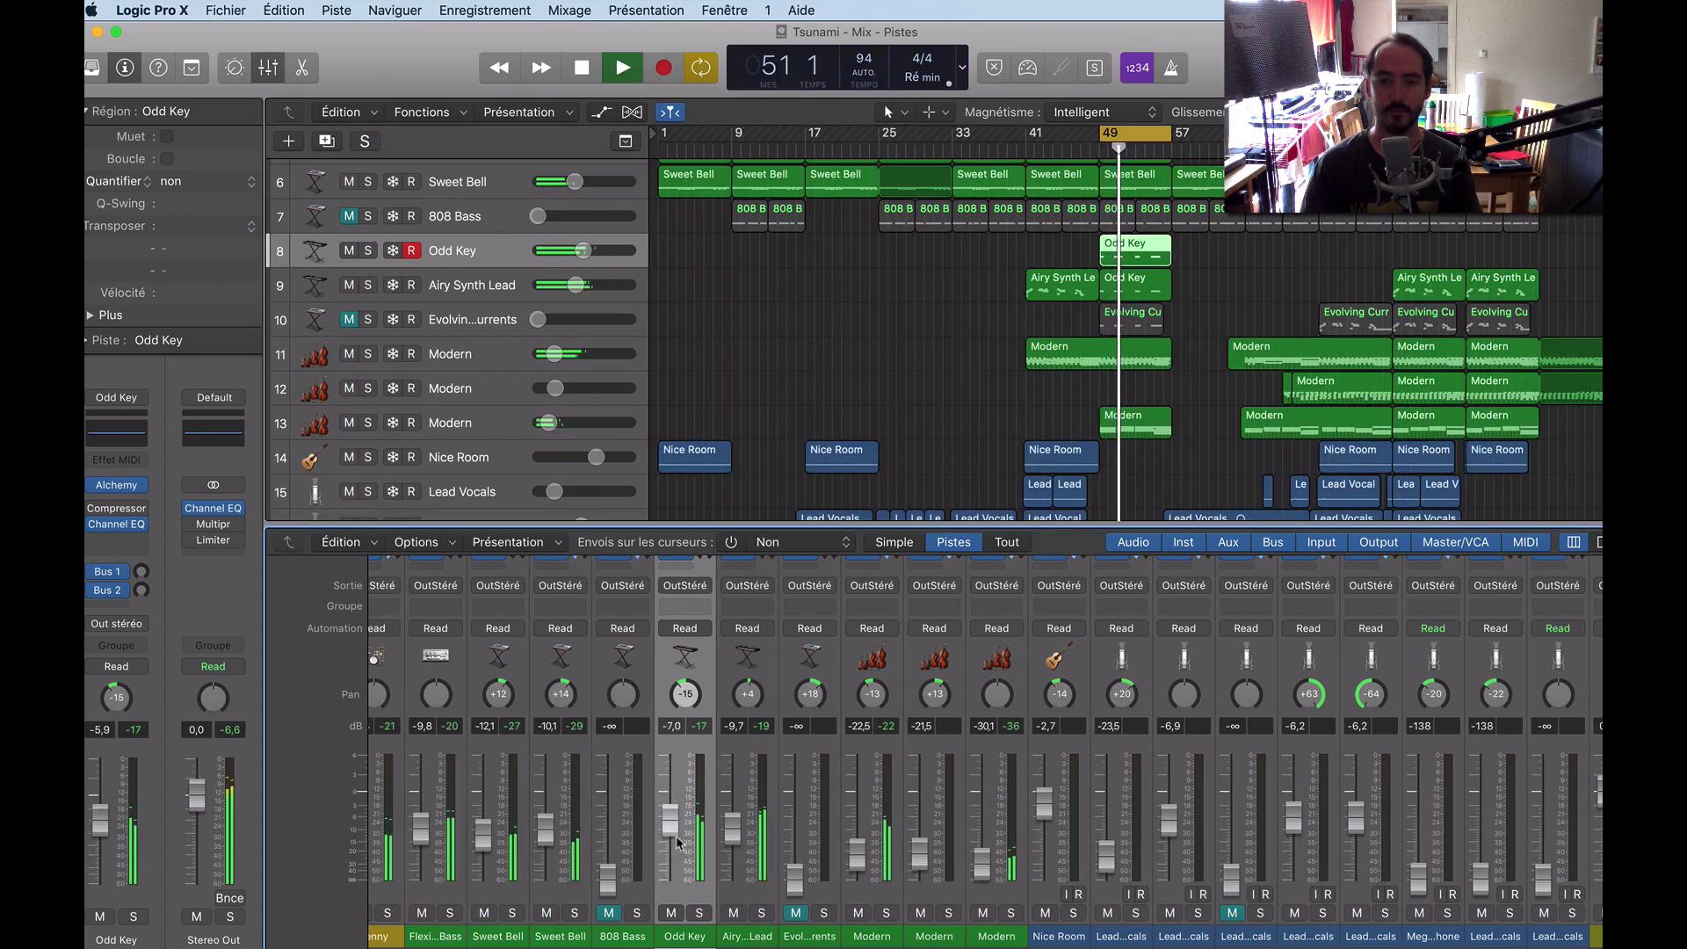
{"action": "left_click_drag", "start_coordinate": [685, 806], "coordinate": [683, 825]}
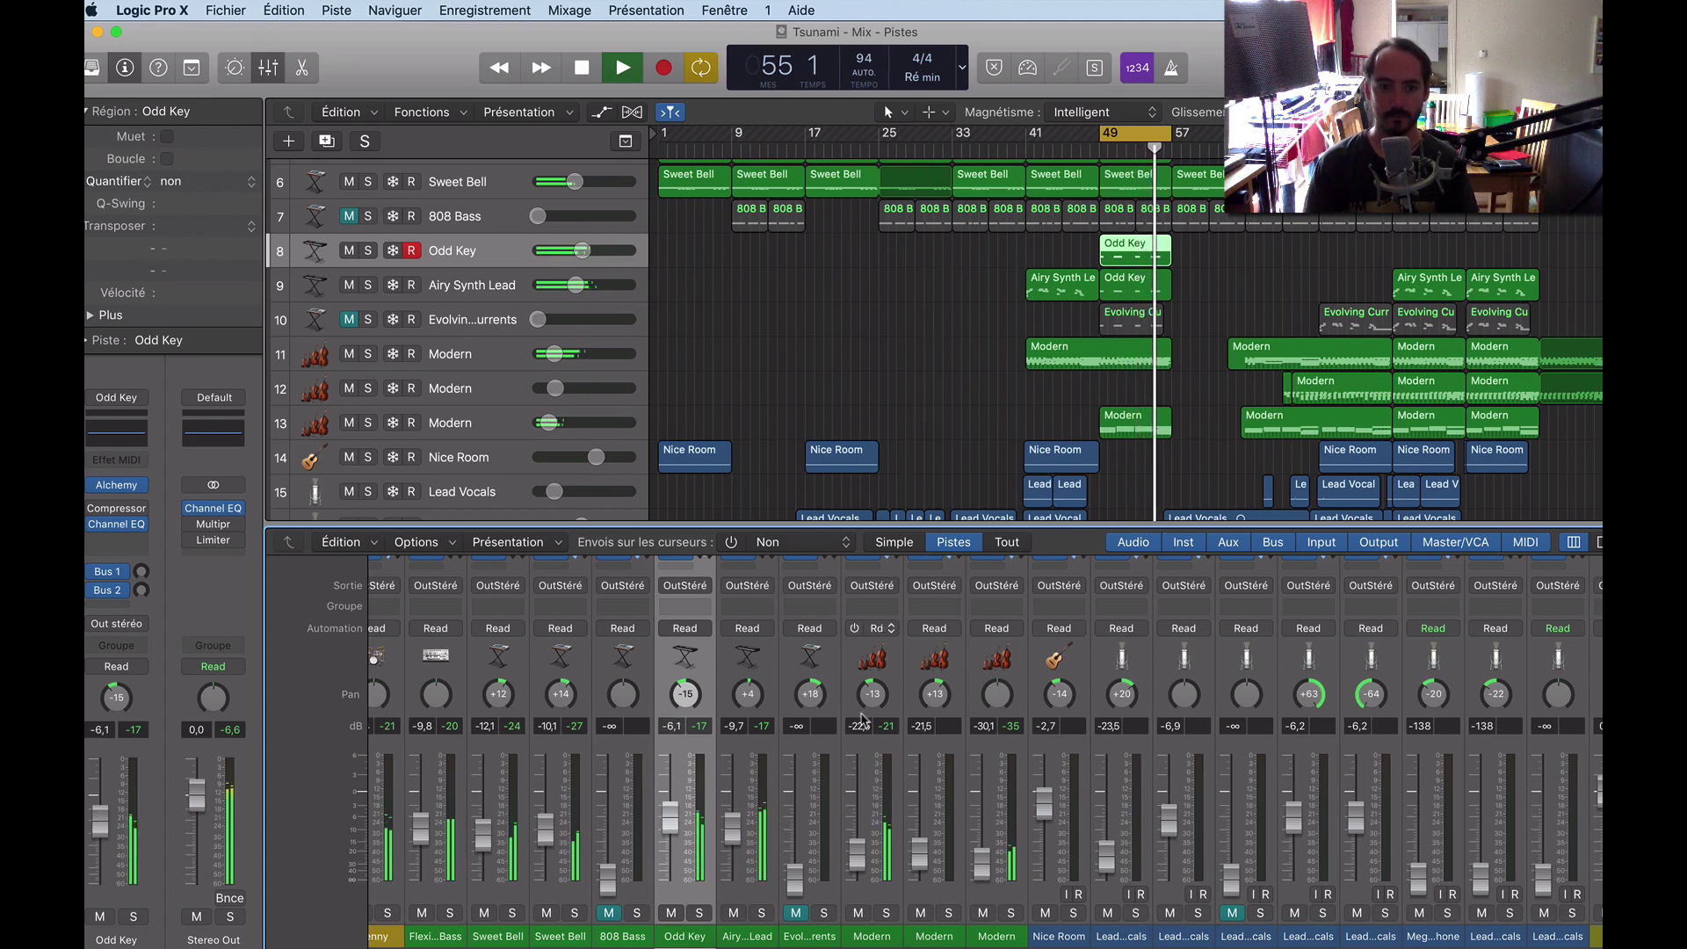
Listen to the Reverb channel in solo and restore the full mix.
{"action": "scroll", "coordinate": [893, 746], "scroll_direction": "right", "scroll_amount": 5}
{"action": "scroll", "coordinate": [893, 746], "scroll_direction": "left", "scroll_amount": 2}
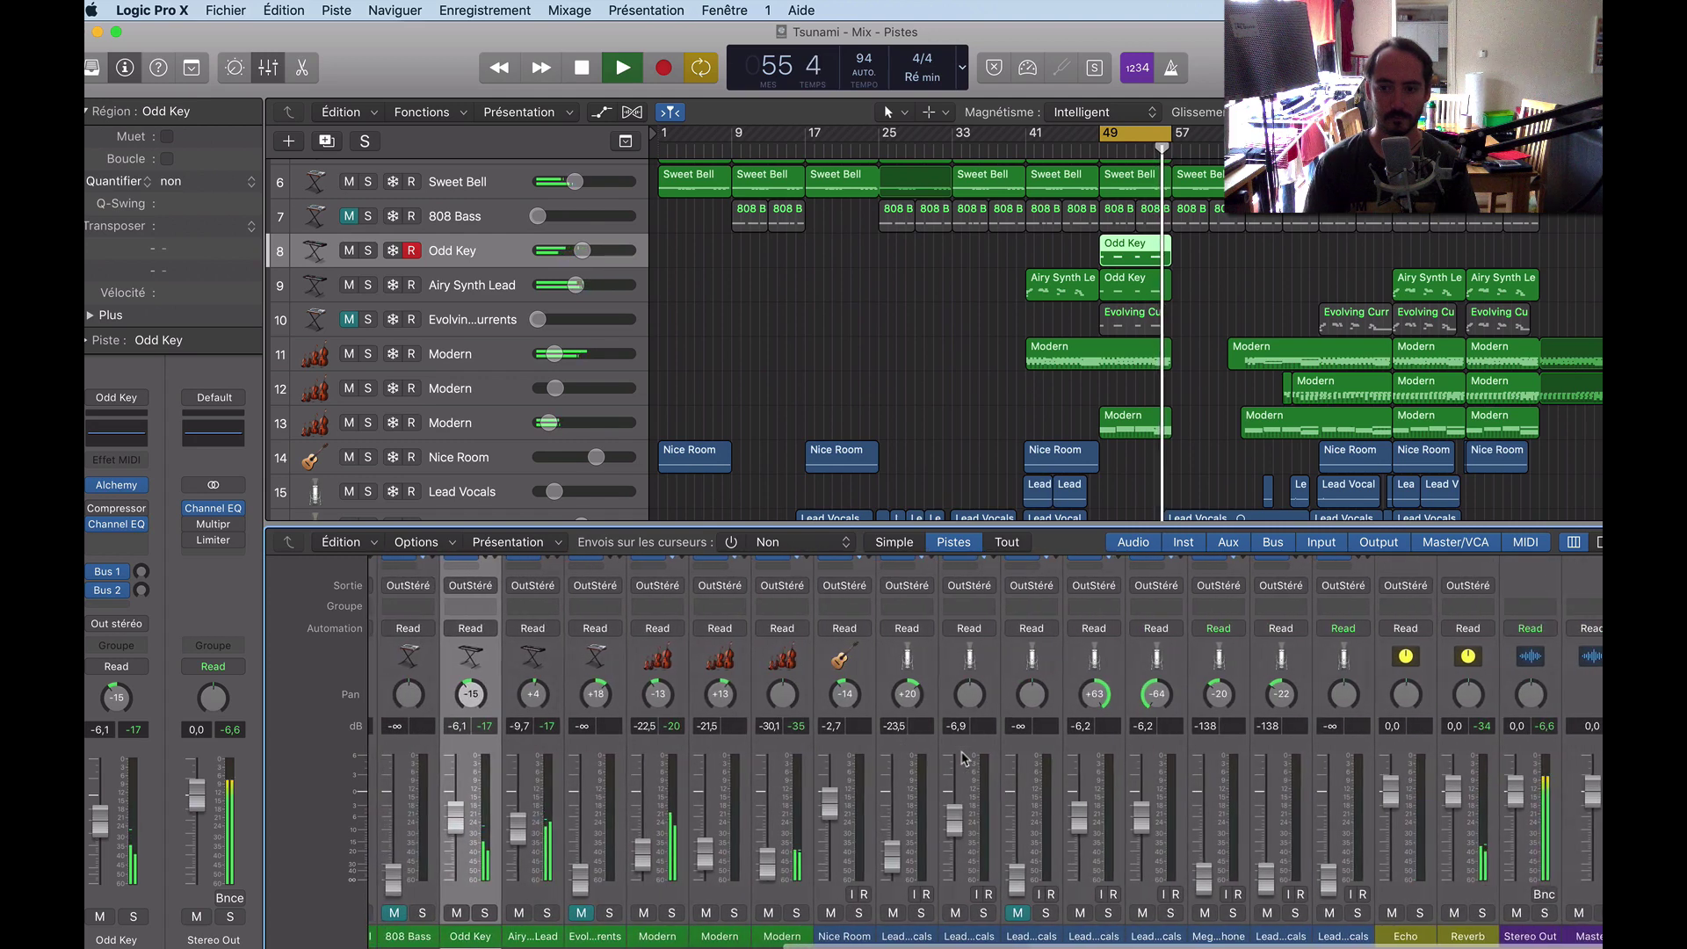
{"action": "left_click", "coordinate": [1483, 914]}
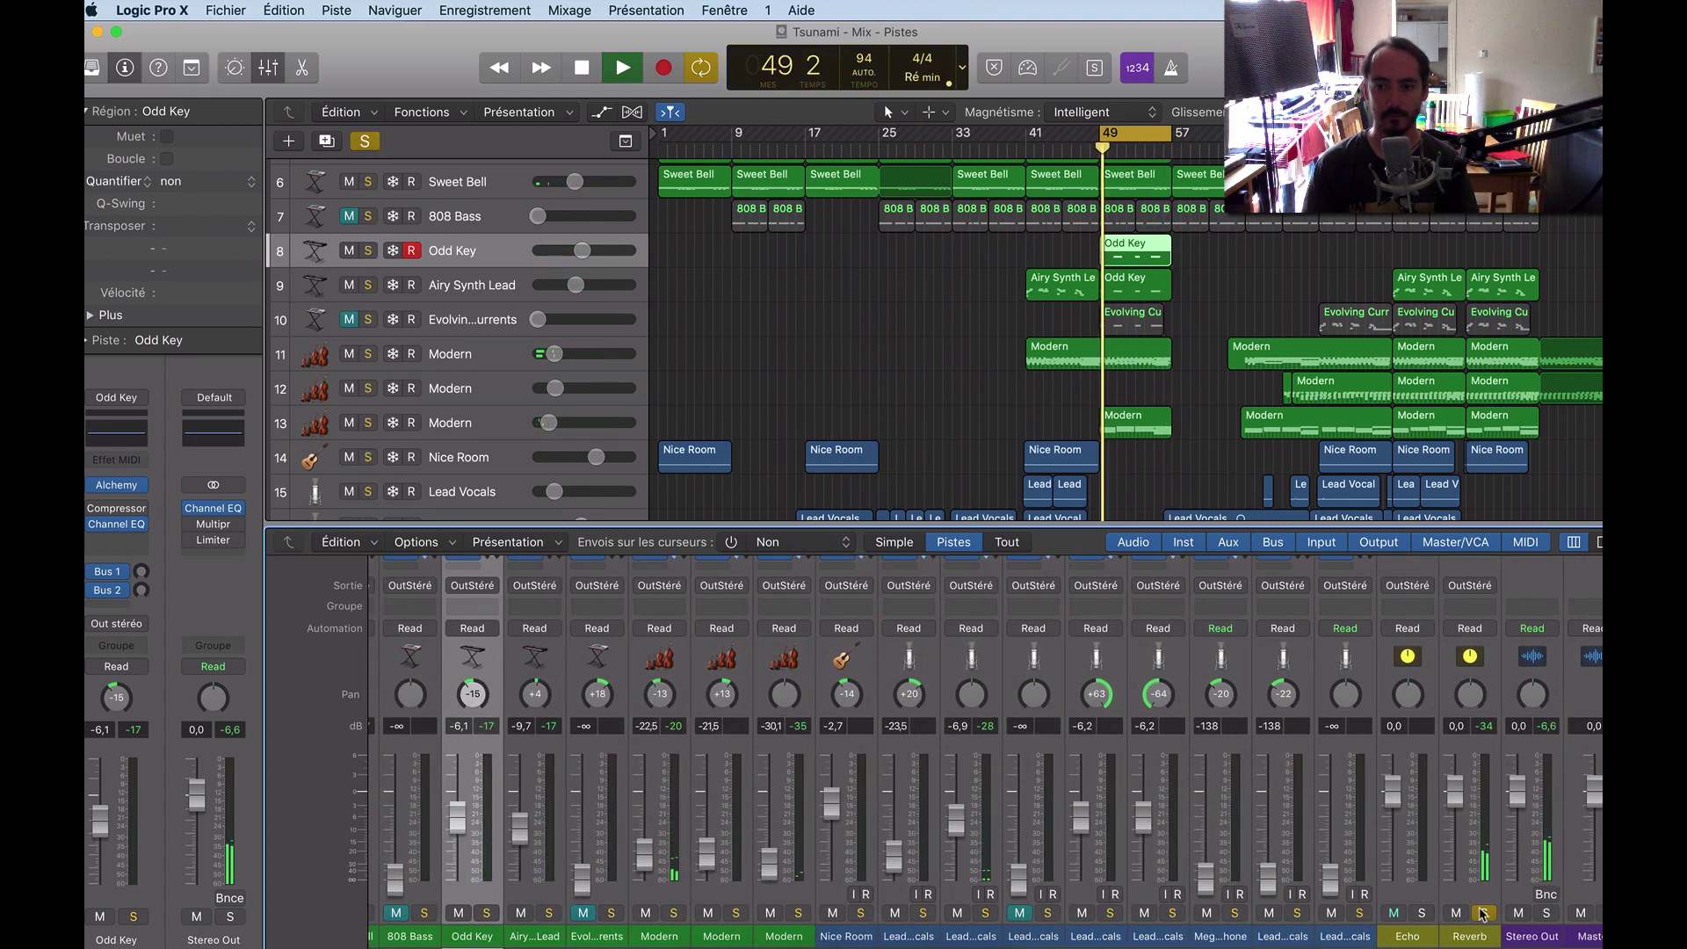
{"action": "left_click", "coordinate": [1483, 913]}
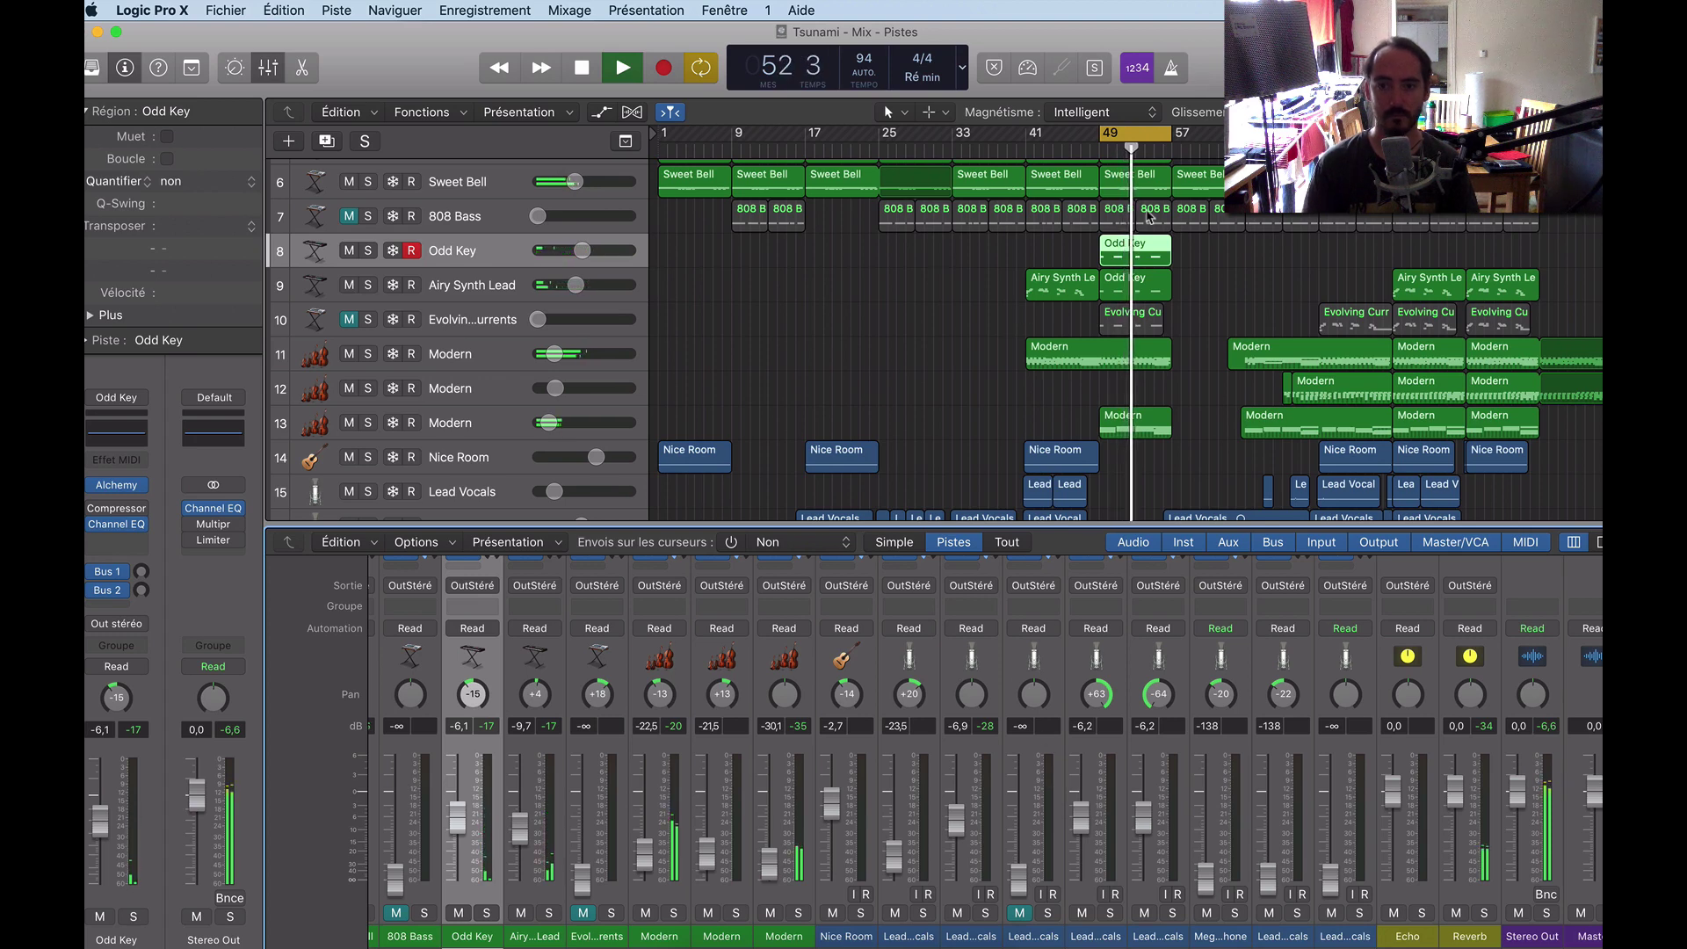
Move the loop range to the final section from bar 89 and bring in Lead Vocals track 22 at -11.0 dB.
{"action": "key", "text": "space"}
{"action": "scroll", "coordinate": [1028, 288], "scroll_direction": "down", "scroll_amount": 5}
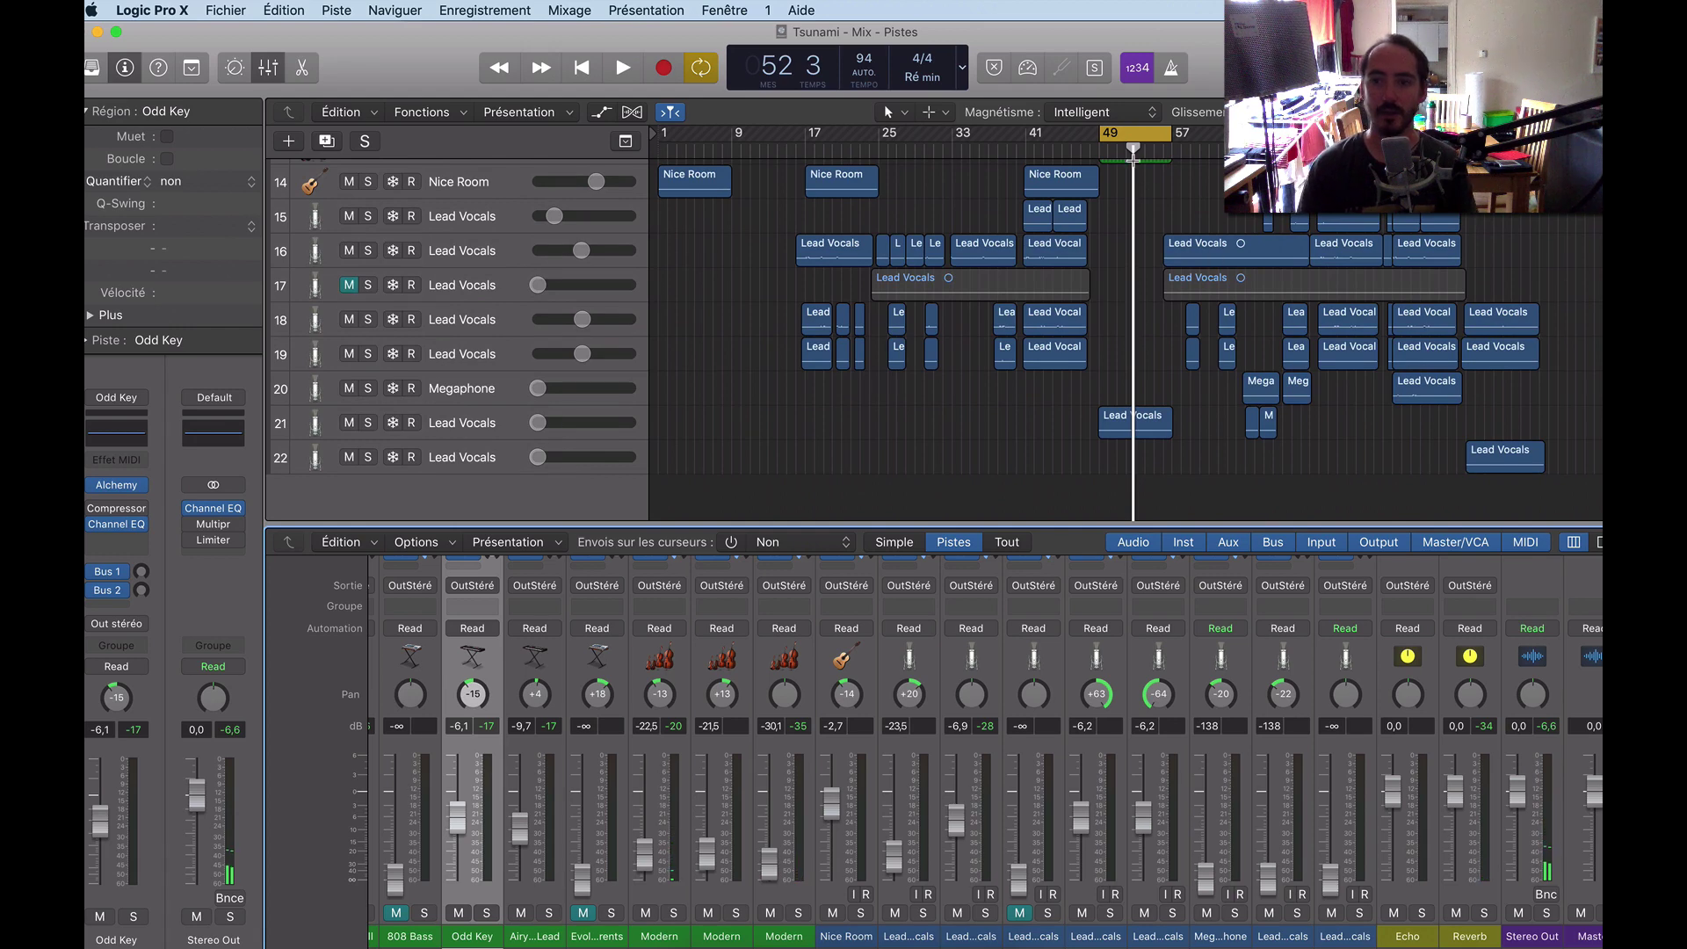
{"action": "left_click_drag", "start_coordinate": [1123, 137], "coordinate": [1489, 137]}
{"action": "scroll", "coordinate": [966, 334], "scroll_direction": "up", "scroll_amount": 2}
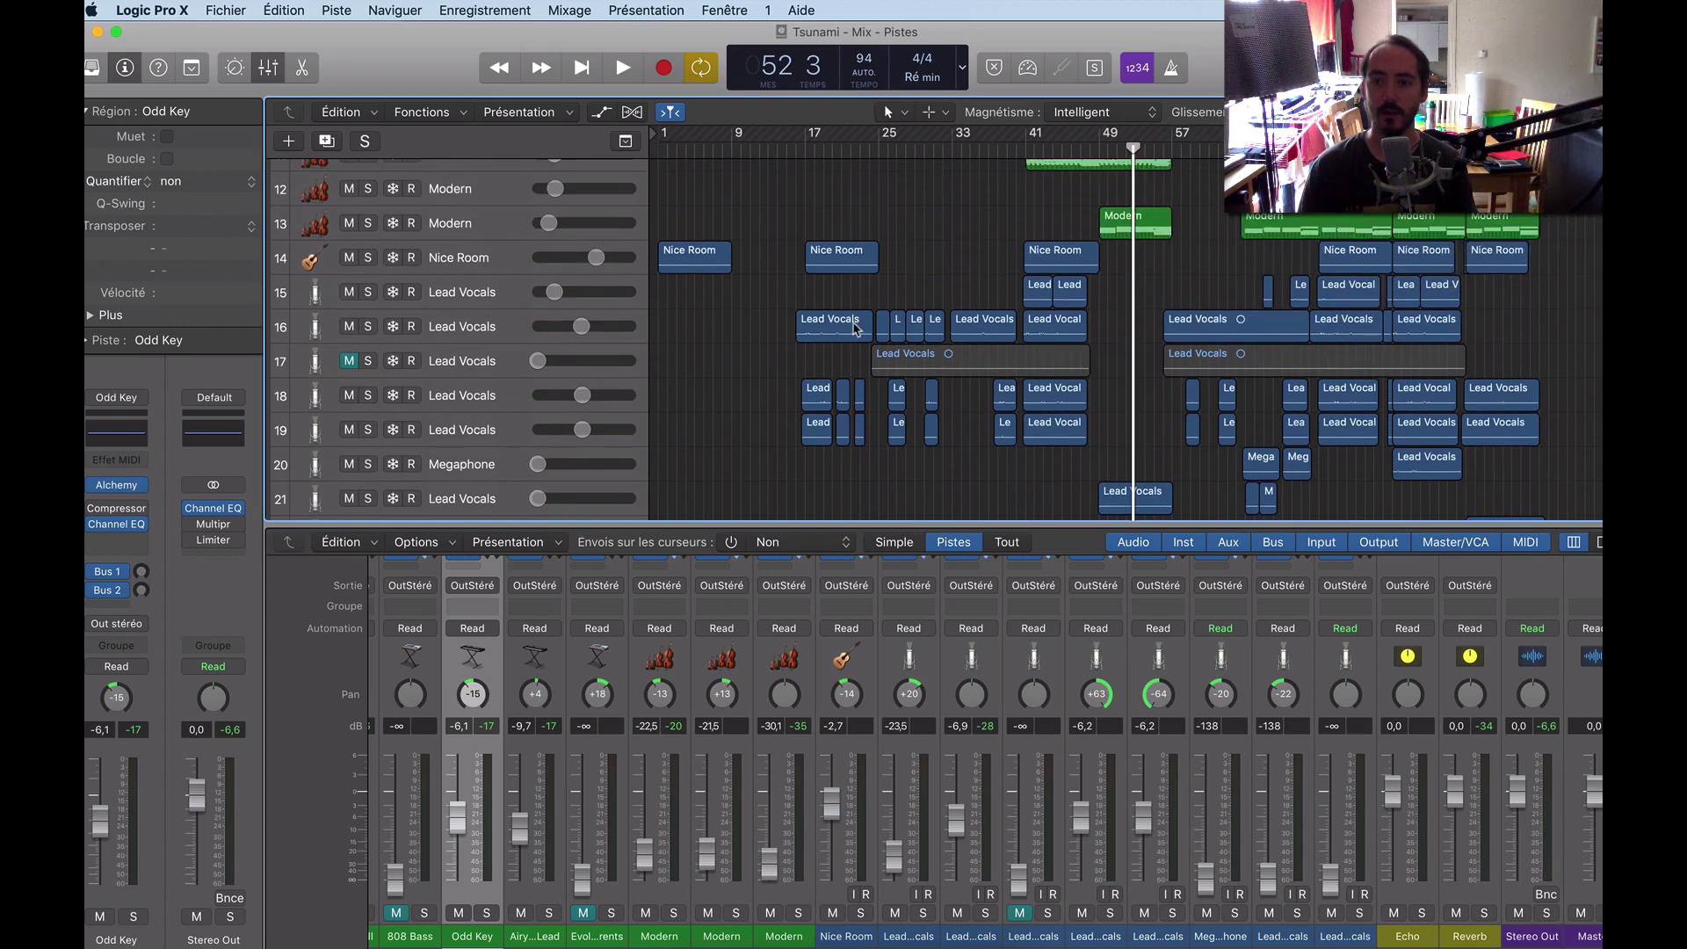
{"action": "scroll", "coordinate": [1089, 230], "scroll_direction": "down", "scroll_amount": 2}
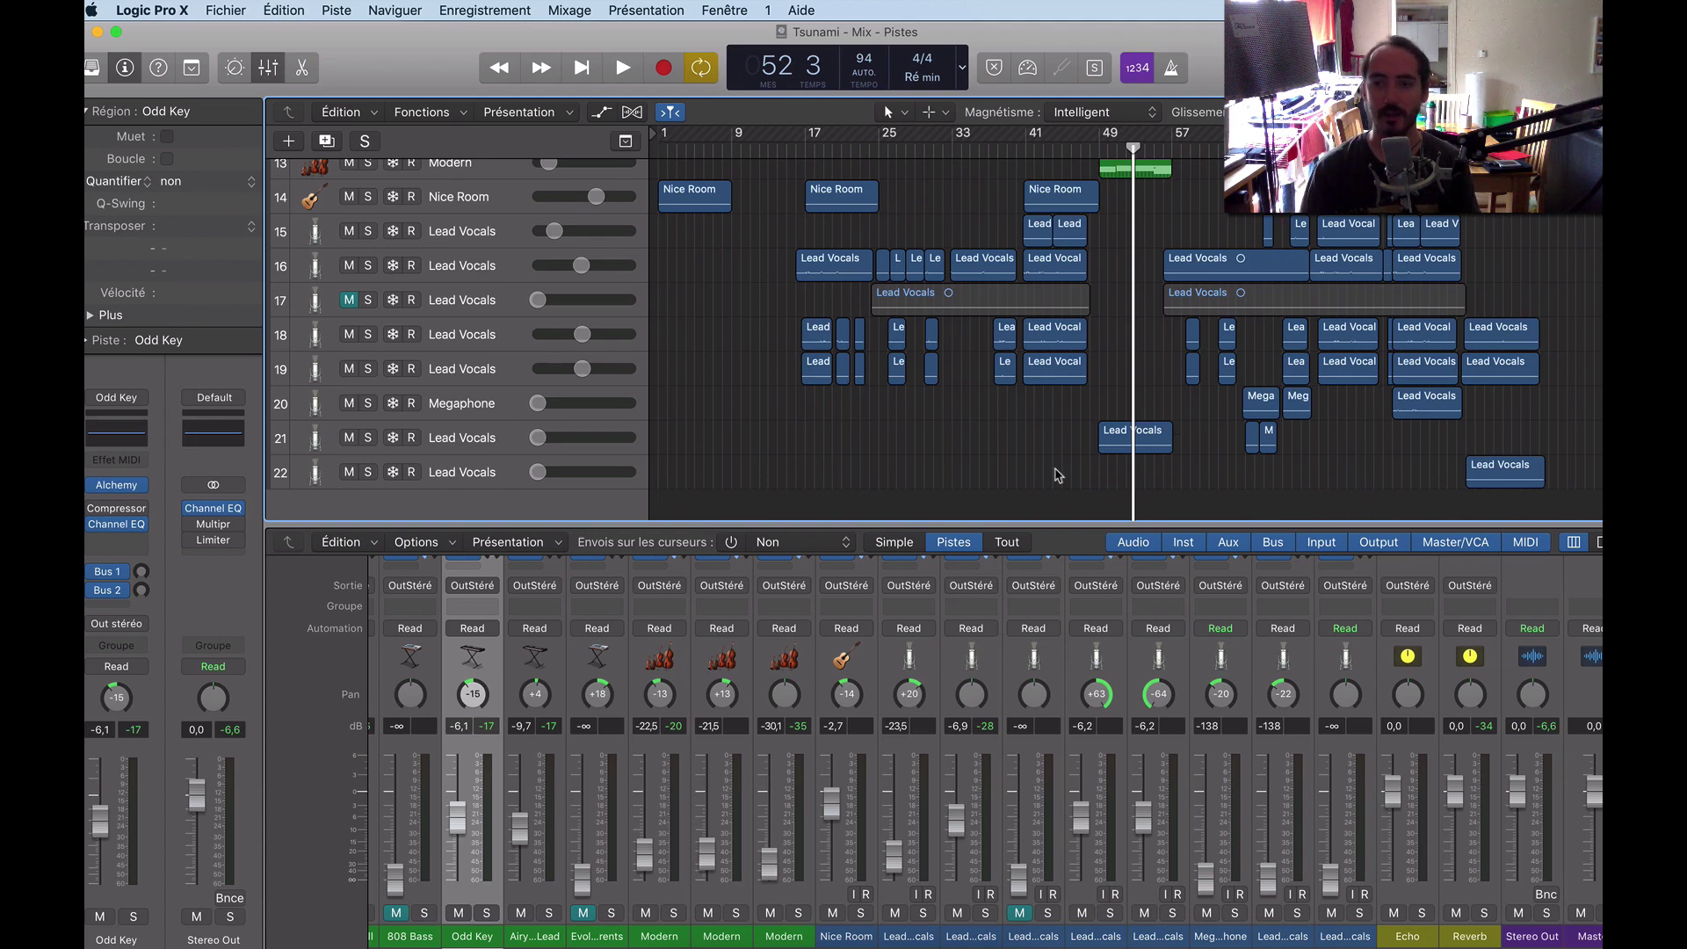
{"action": "key", "text": "space"}
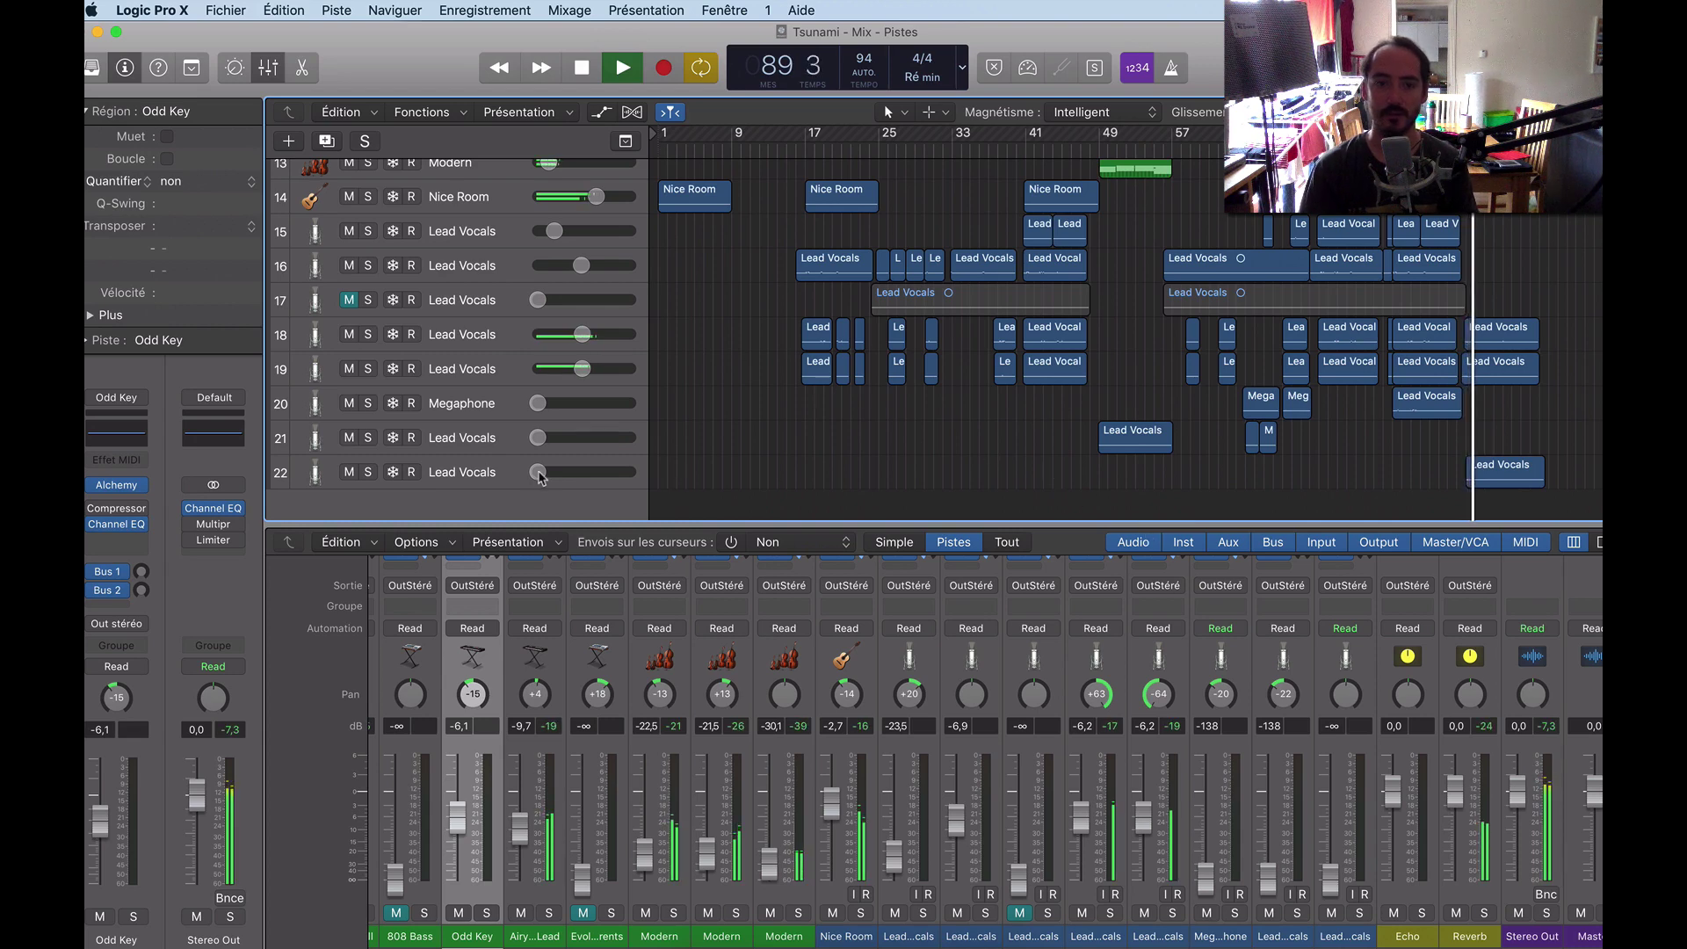
{"action": "left_click_drag", "start_coordinate": [540, 475], "coordinate": [583, 476]}
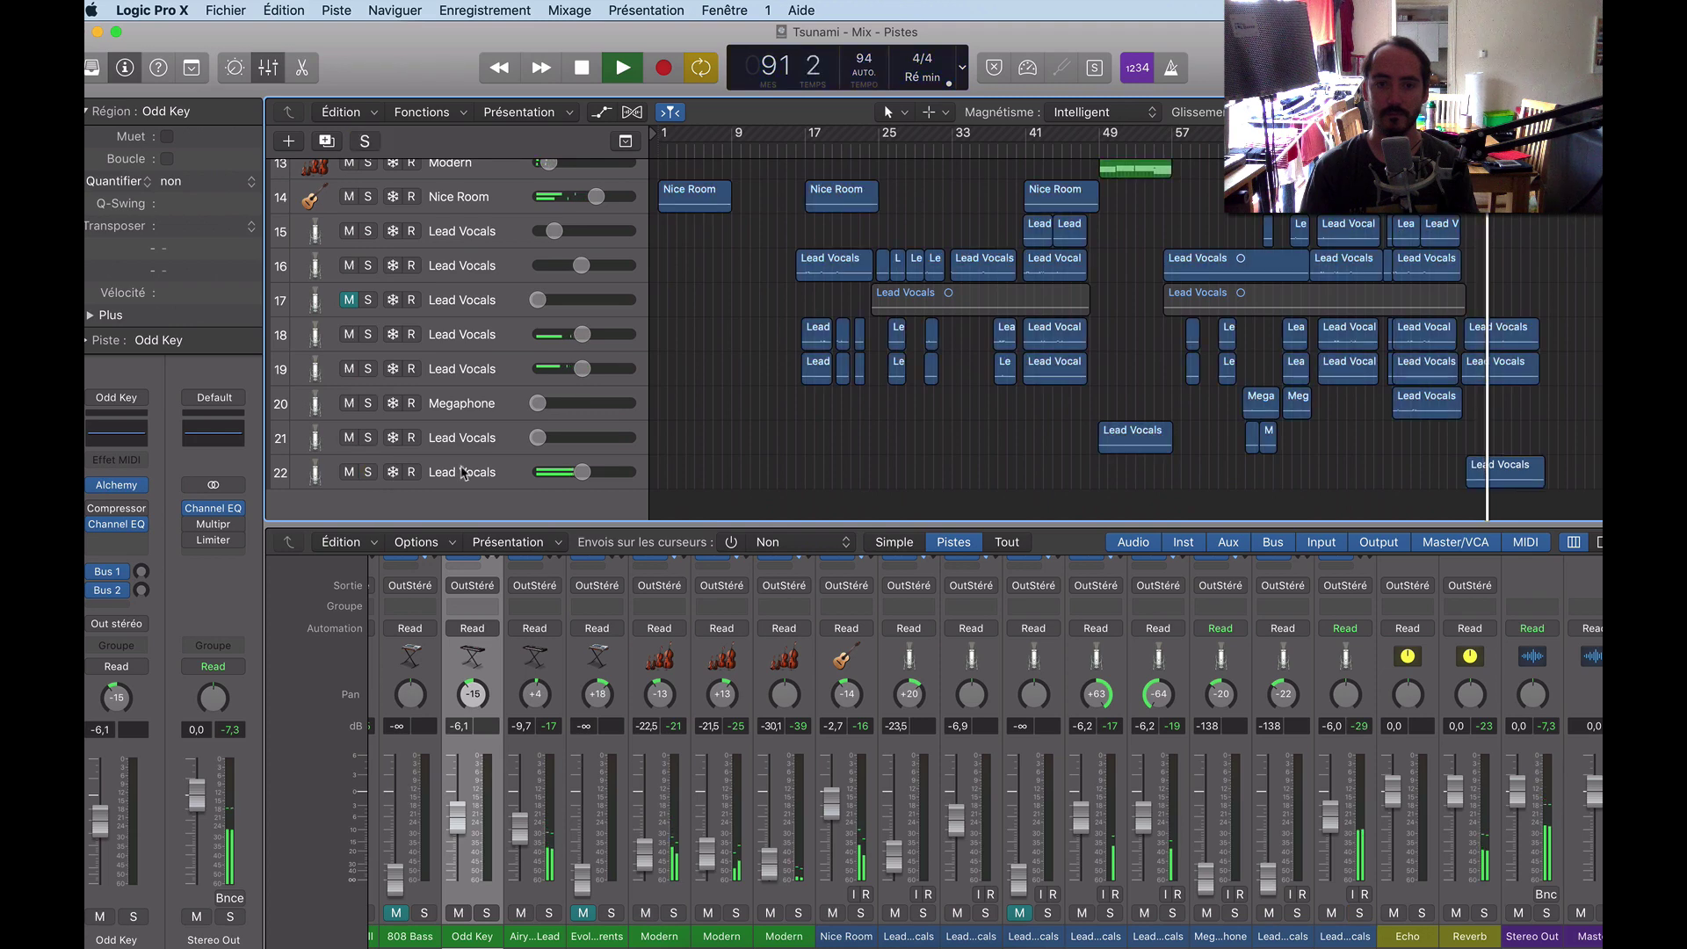
{"action": "left_click_drag", "start_coordinate": [588, 476], "coordinate": [572, 475]}
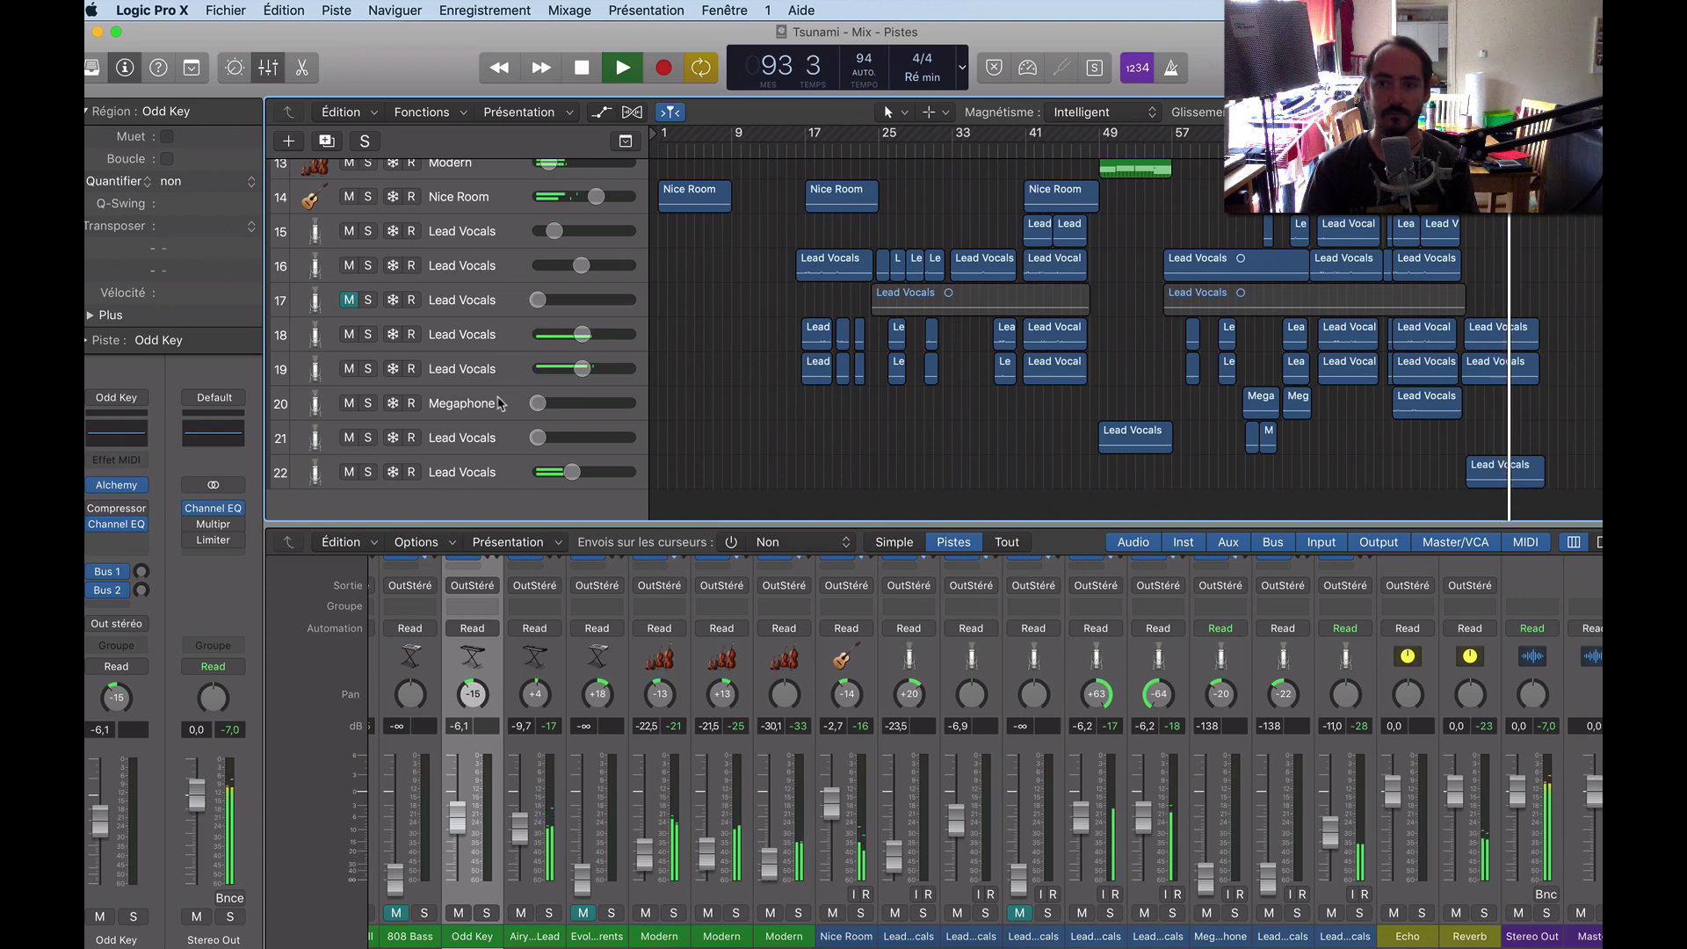
Lower the region gain of the last Lead Vocals regions on tracks 18 and 19, trying -5.6 dB and then raising it slightly.
{"action": "scroll", "coordinate": [969, 405], "scroll_direction": "up", "scroll_amount": 2}
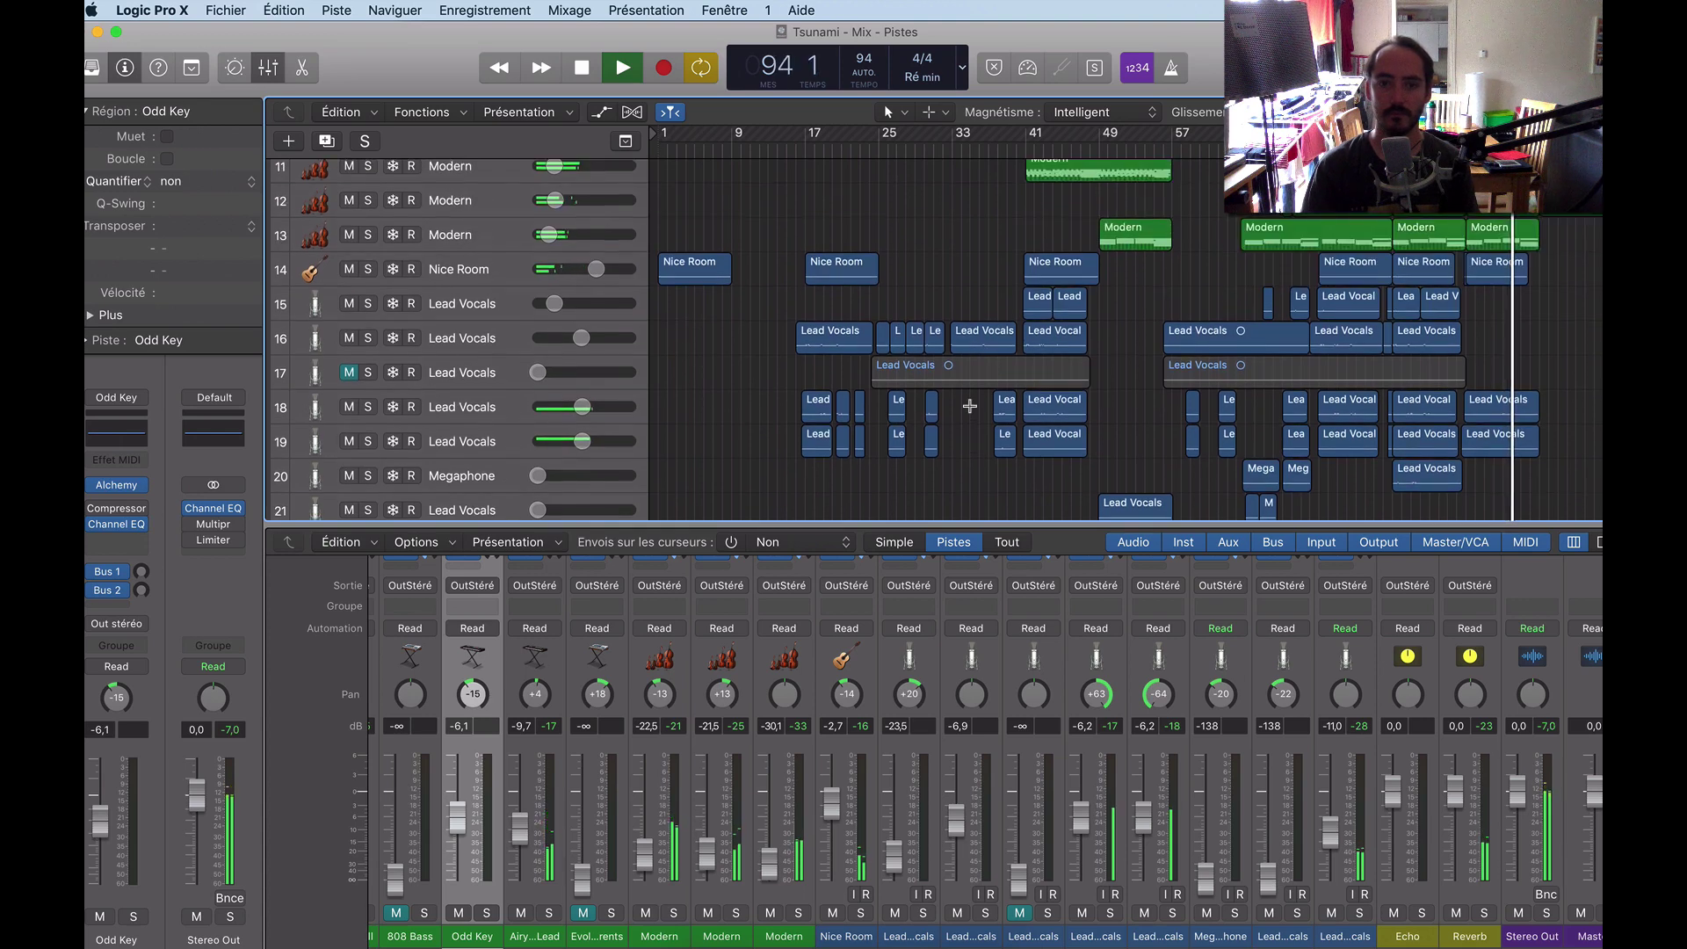
{"action": "key", "text": "space"}
{"action": "left_click", "coordinate": [1513, 405]}
{"action": "left_click", "coordinate": [1506, 439], "text": "shift"}
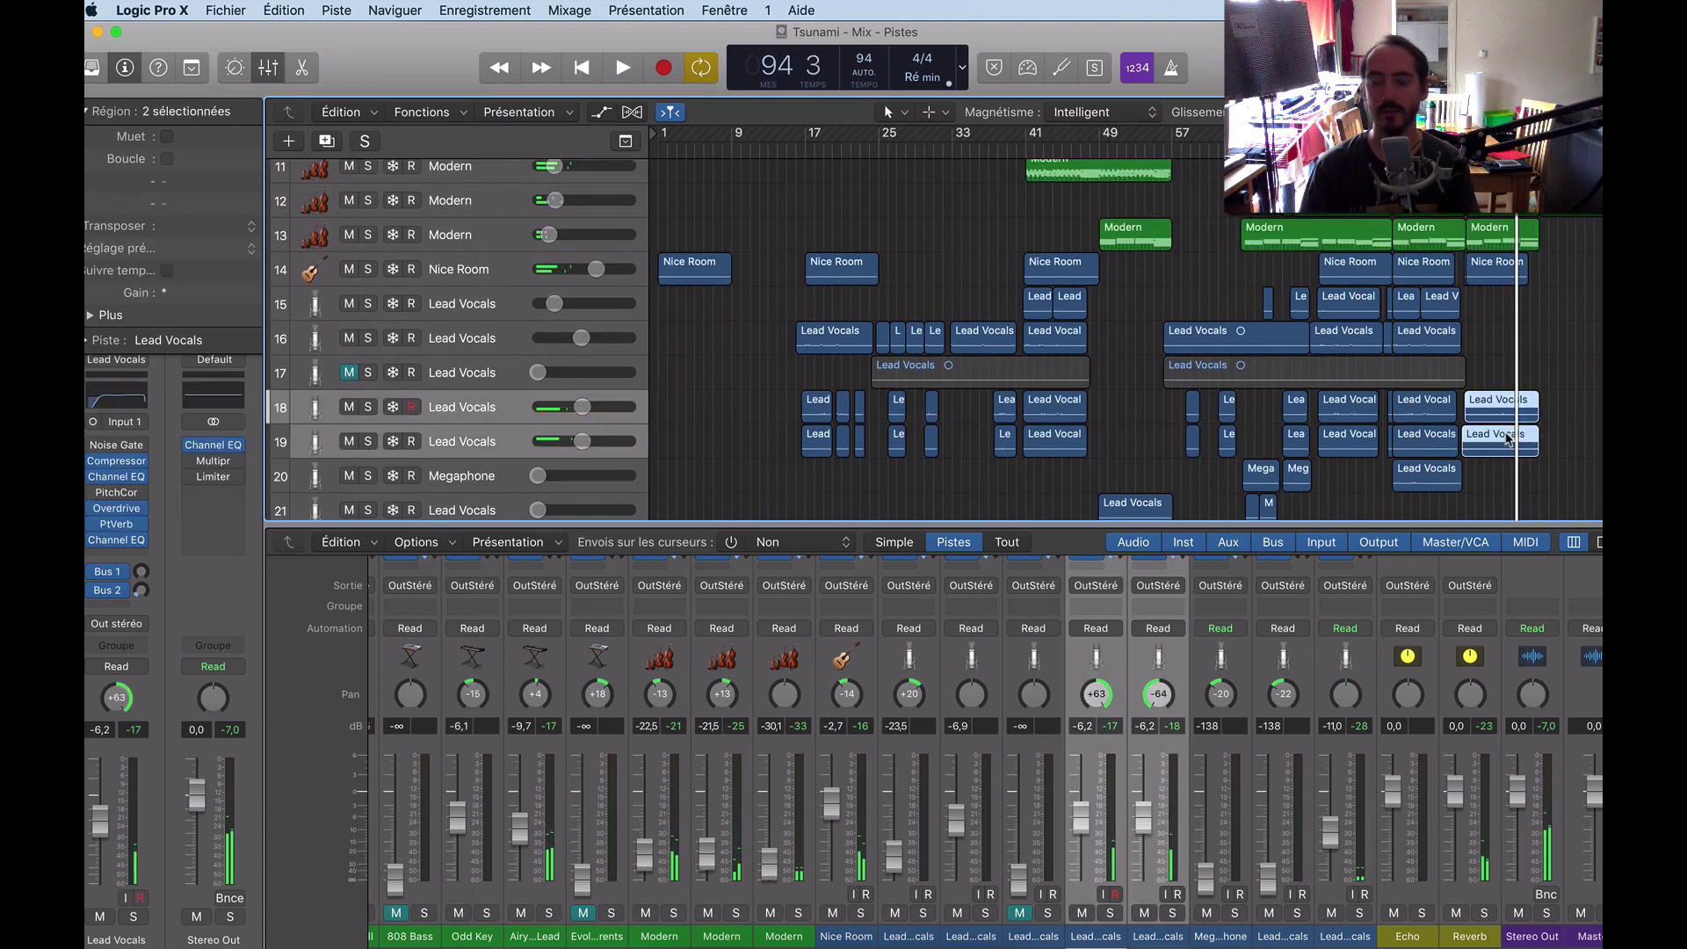
{"action": "left_click_drag", "start_coordinate": [193, 300], "coordinate": [172, 307]}
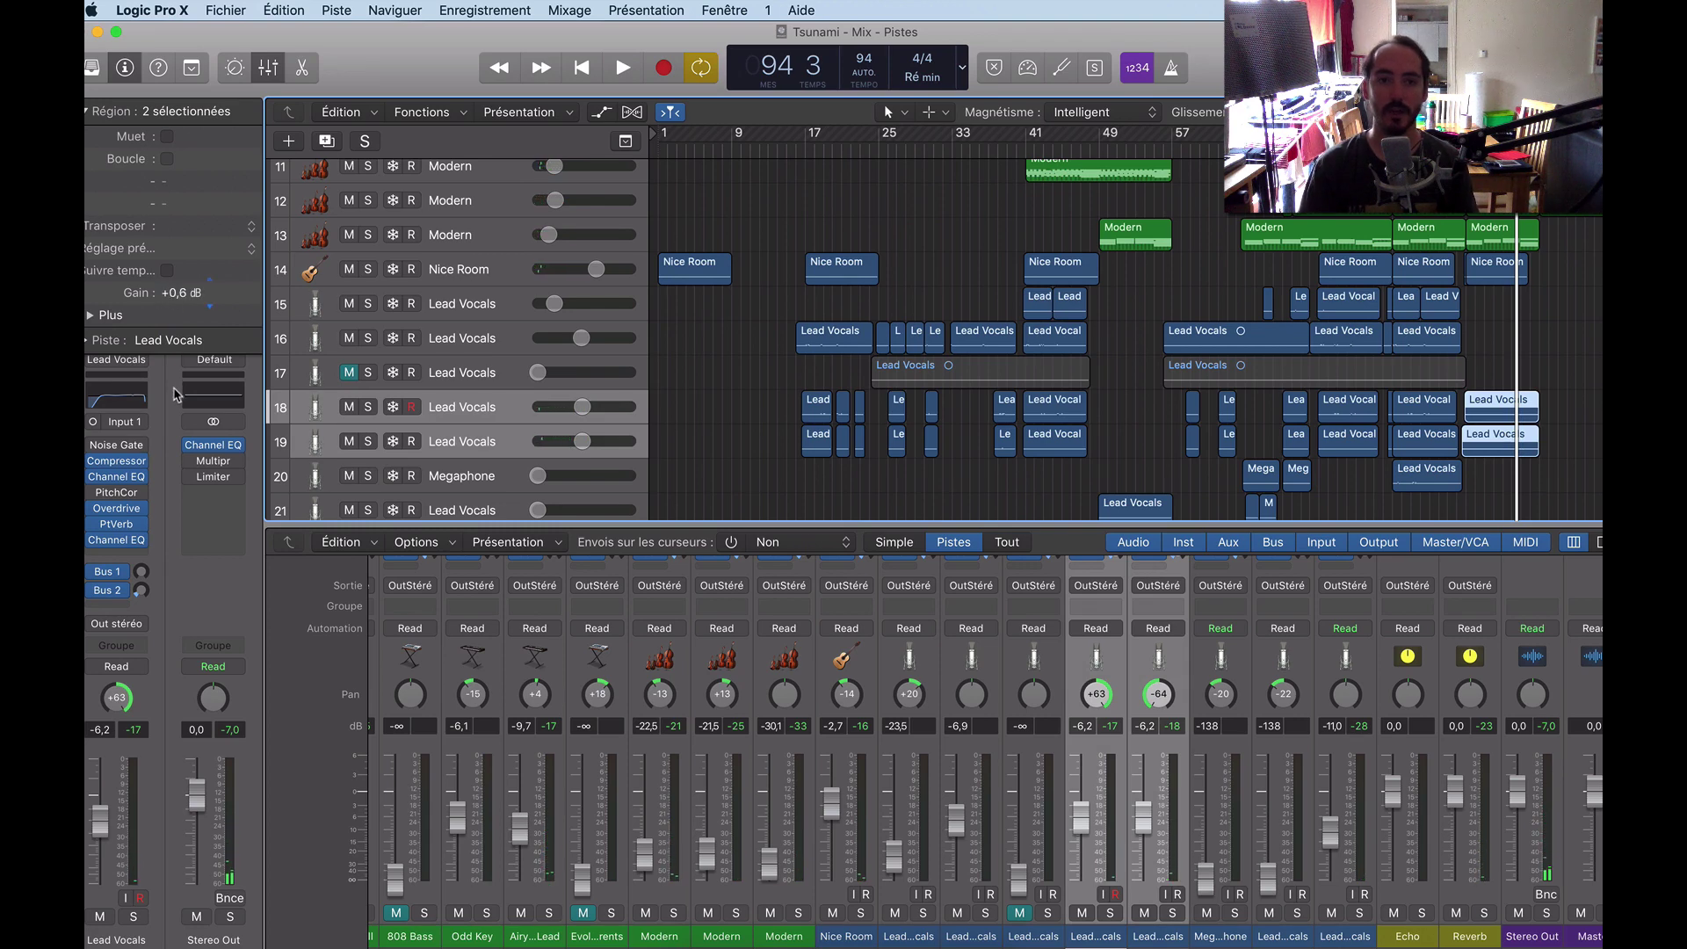
{"action": "left_click_drag", "start_coordinate": [176, 395], "coordinate": [196, 521]}
{"action": "key", "text": "space"}
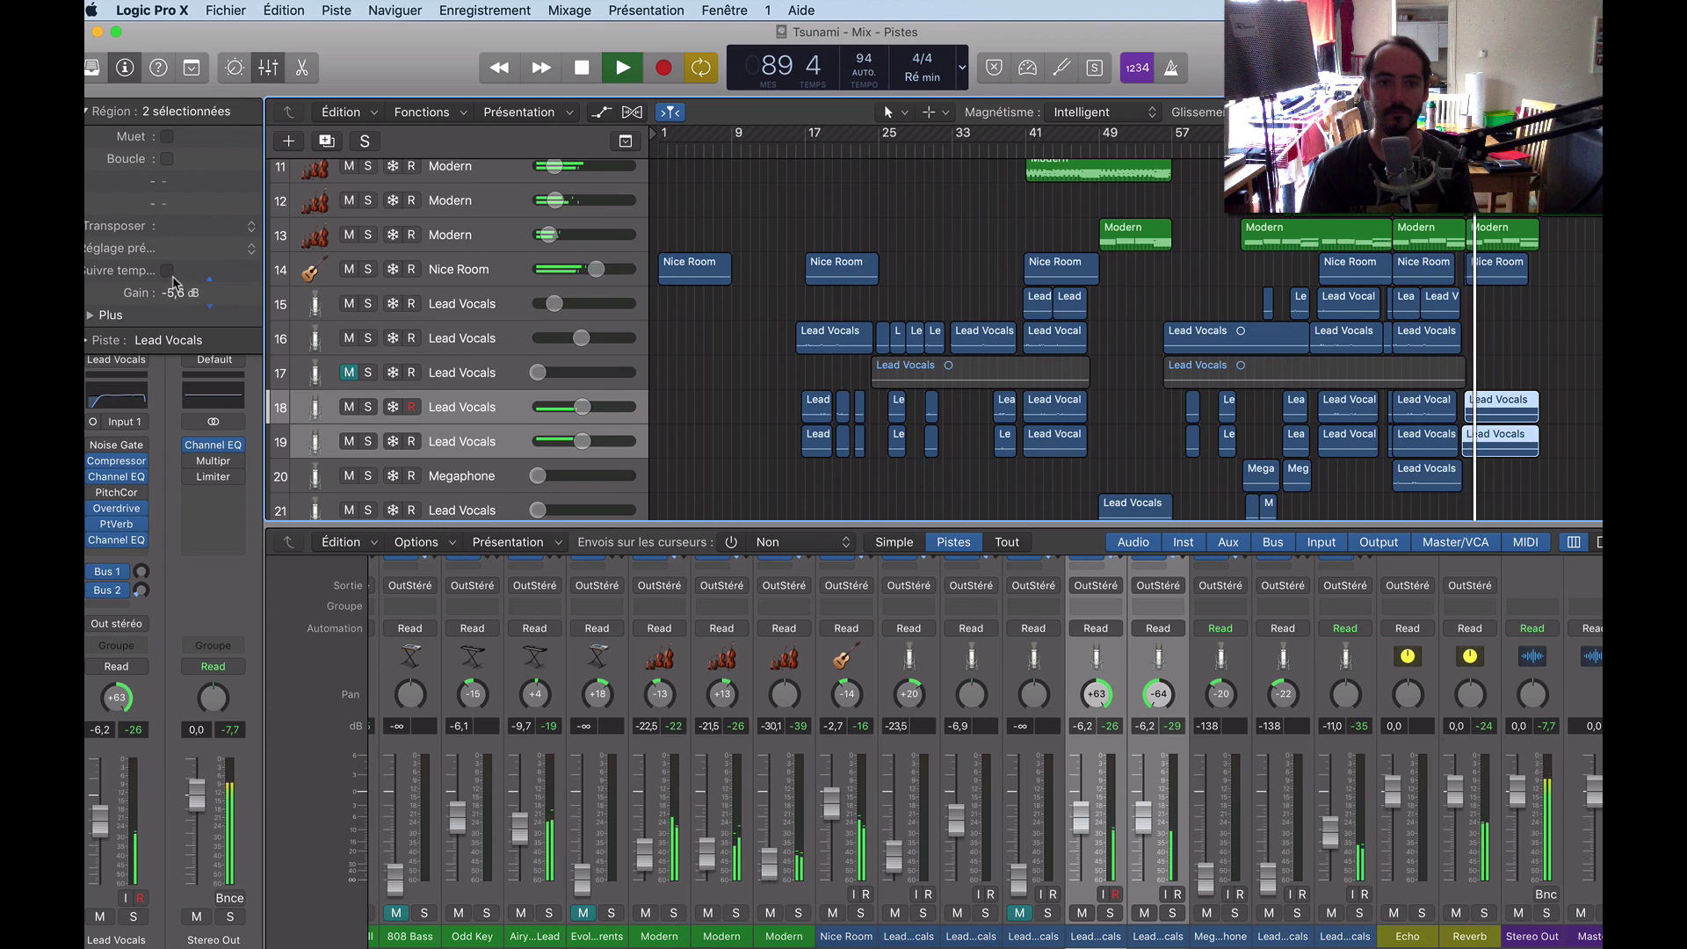
{"action": "mouse_move", "coordinate": [174, 283]}
{"action": "left_mouse_down"}
{"action": "mouse_move", "coordinate": [180, 296]}
{"action": "mouse_move", "coordinate": [180, 266]}
{"action": "left_mouse_up"}
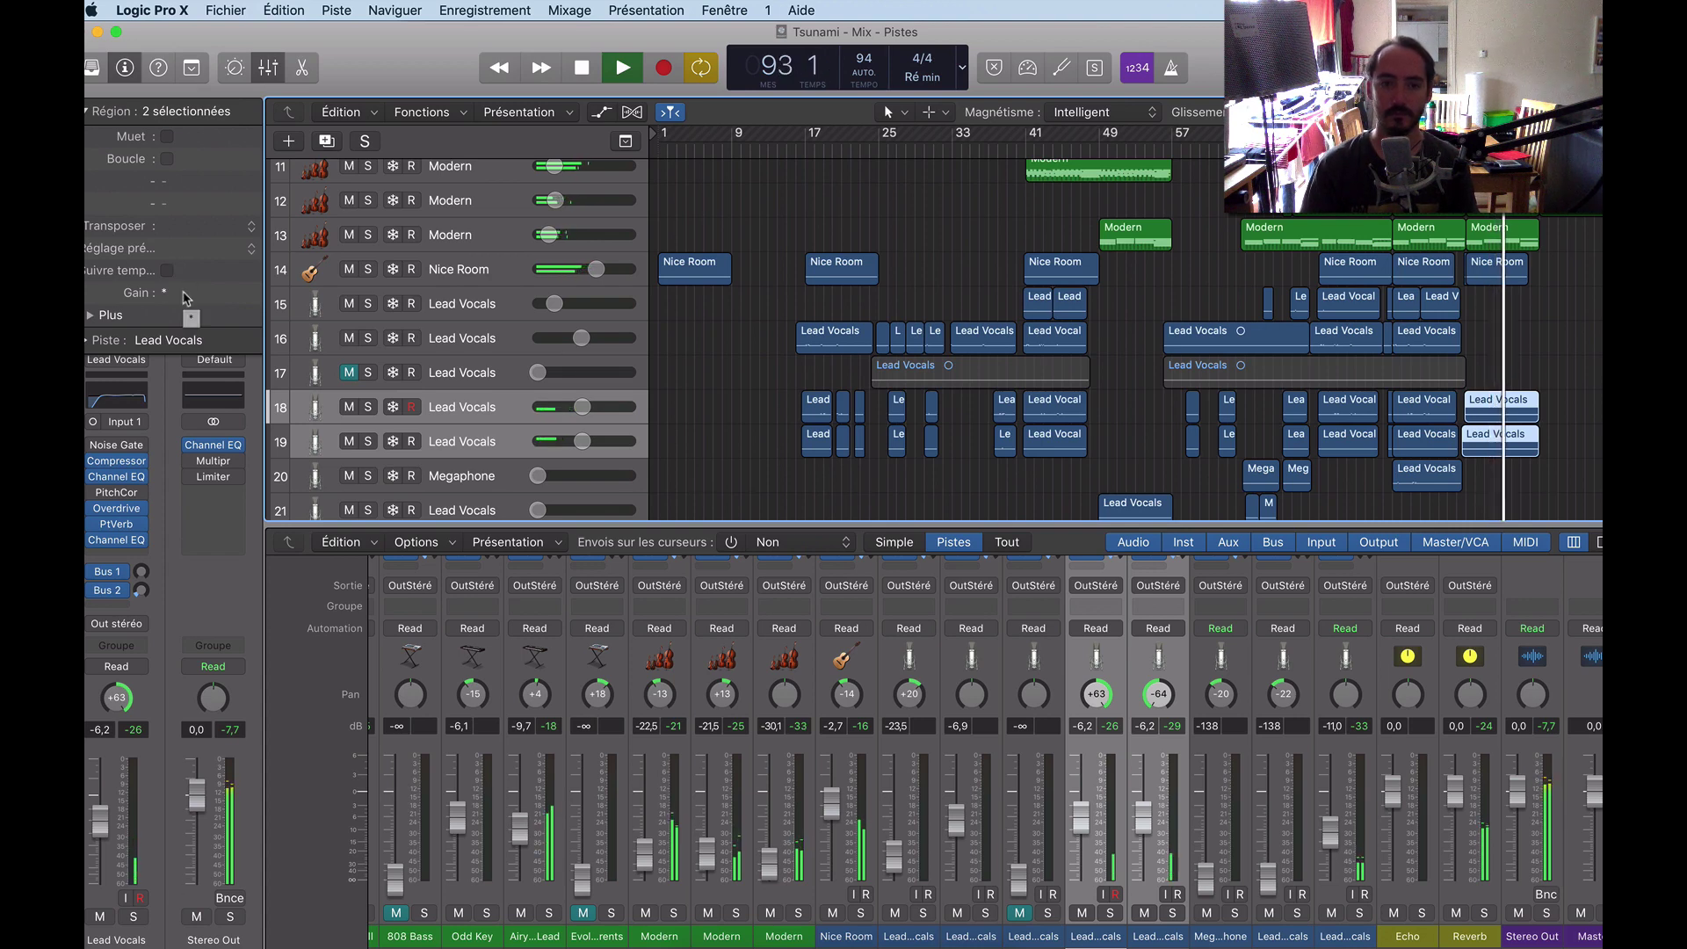
{"action": "key", "text": "space"}
{"action": "left_click", "coordinate": [1048, 474]}
Return the loop 8 bars earlier, to start at bar 81, and bring in the Megaphone track at -13.5 dB.
{"action": "scroll", "coordinate": [1047, 439], "scroll_direction": "down", "scroll_amount": 3}
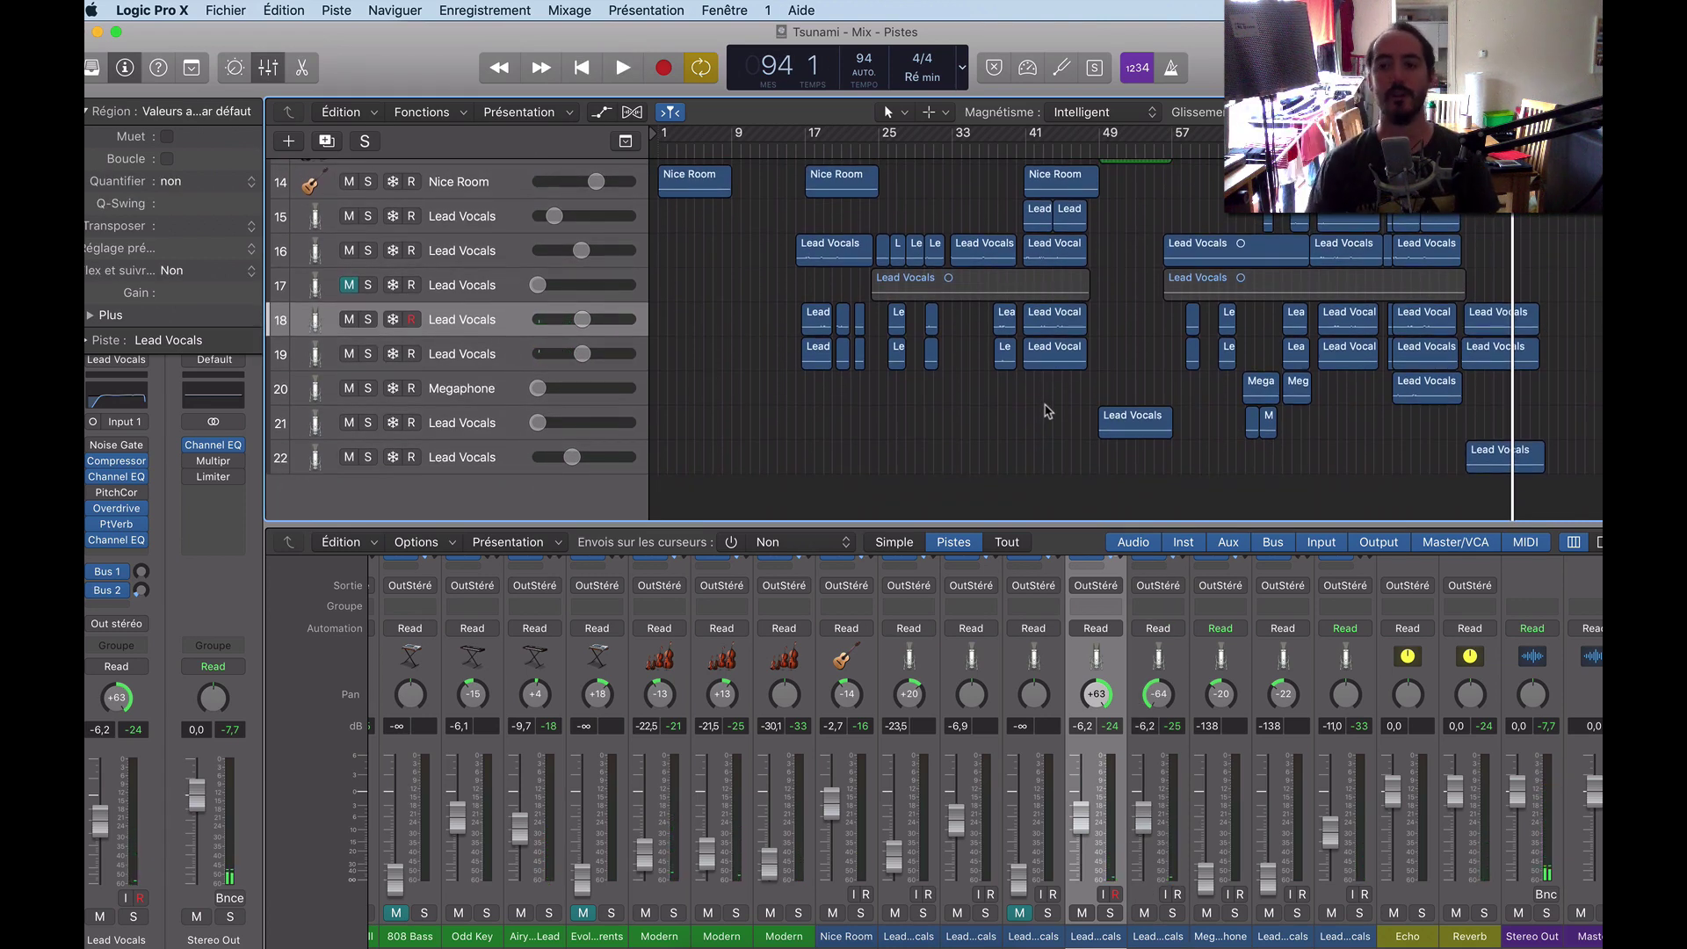
{"action": "left_click", "coordinate": [503, 392]}
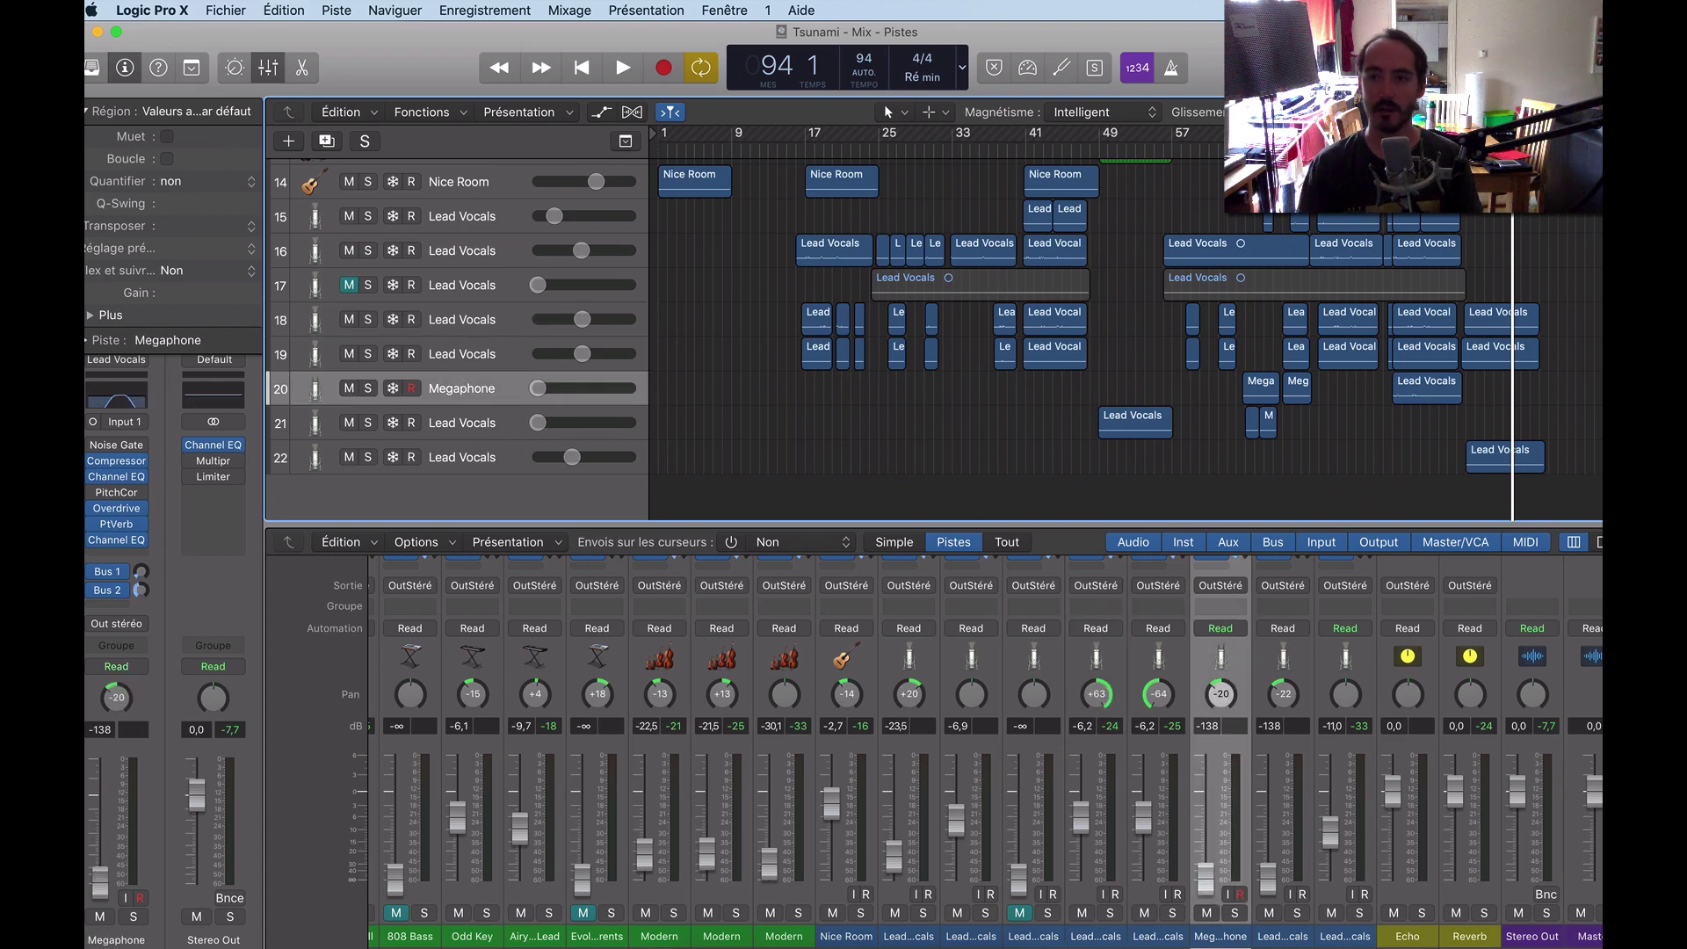
{"action": "key", "text": "space"}
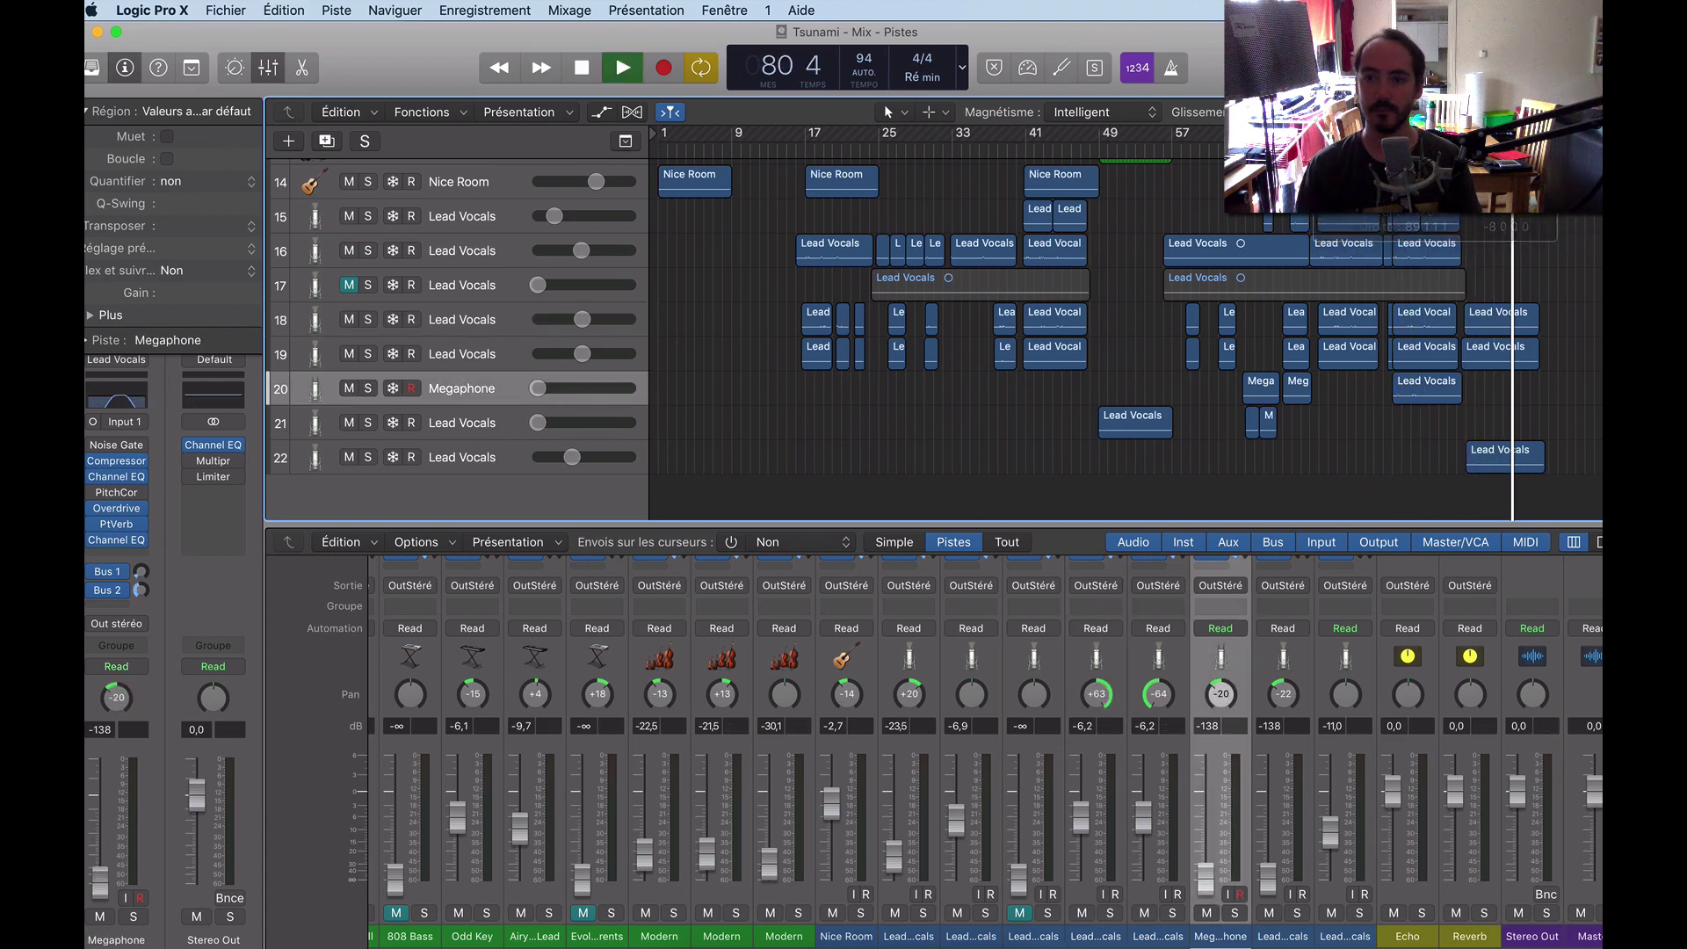
{"action": "left_click_drag", "start_coordinate": [537, 395], "coordinate": [571, 395]}
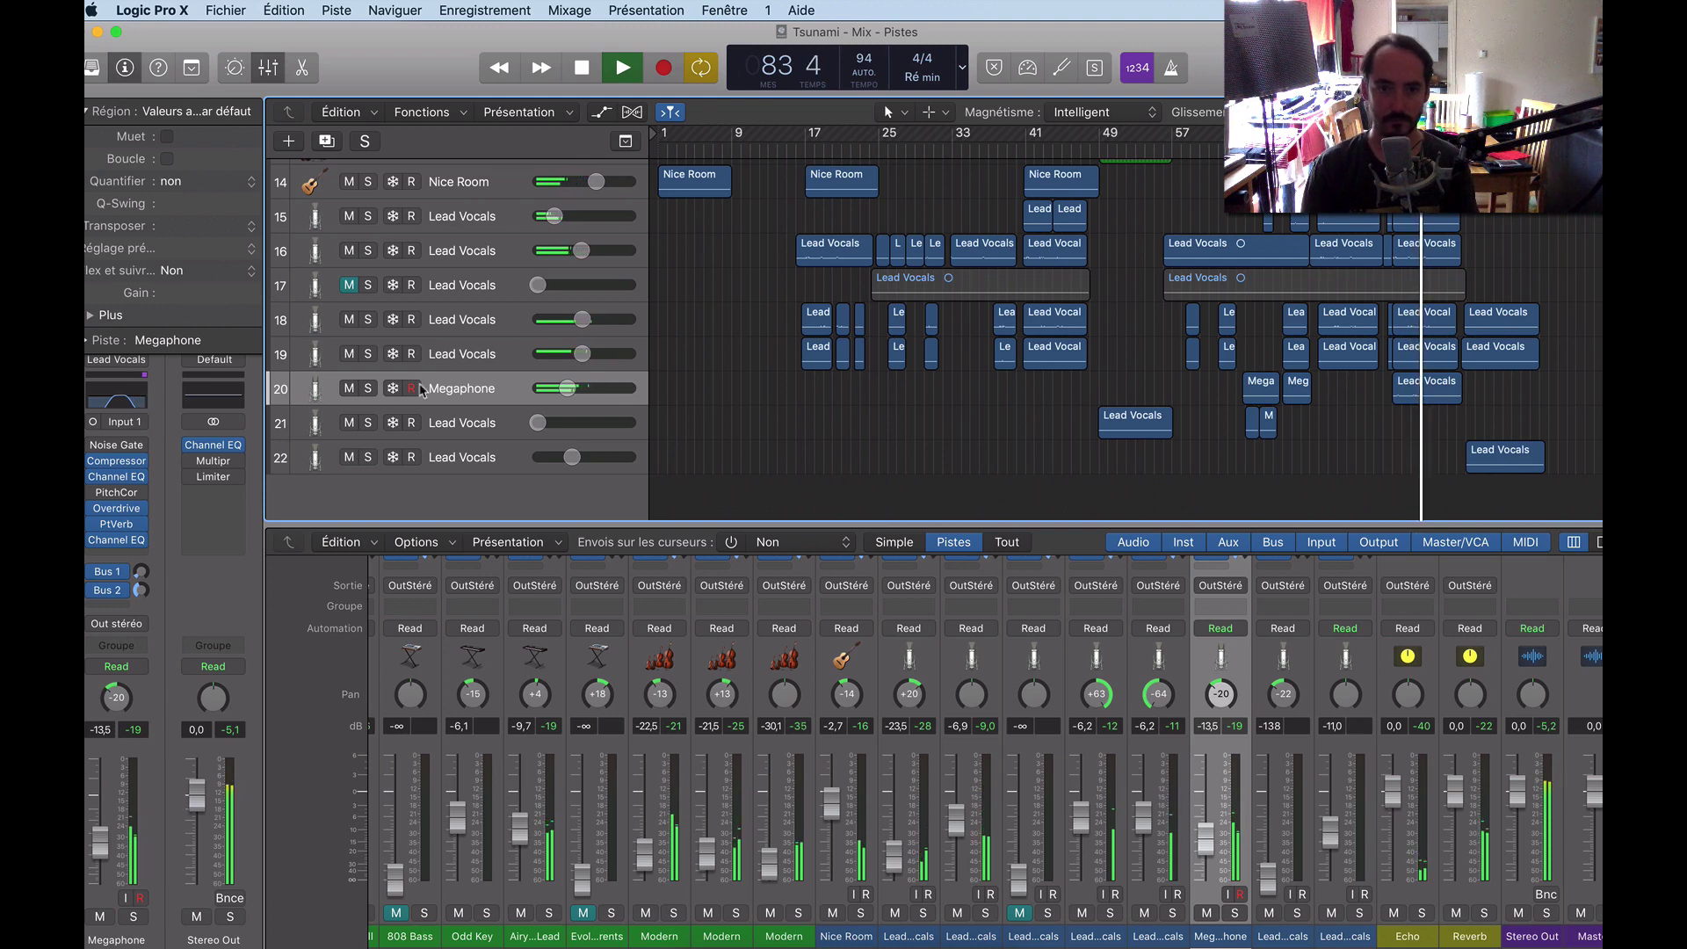
Set the output gain of Megaphone's Channel EQ to 0.0 dB and lower the Megaphone track to -15.0 dB.
{"action": "key", "text": "e"}
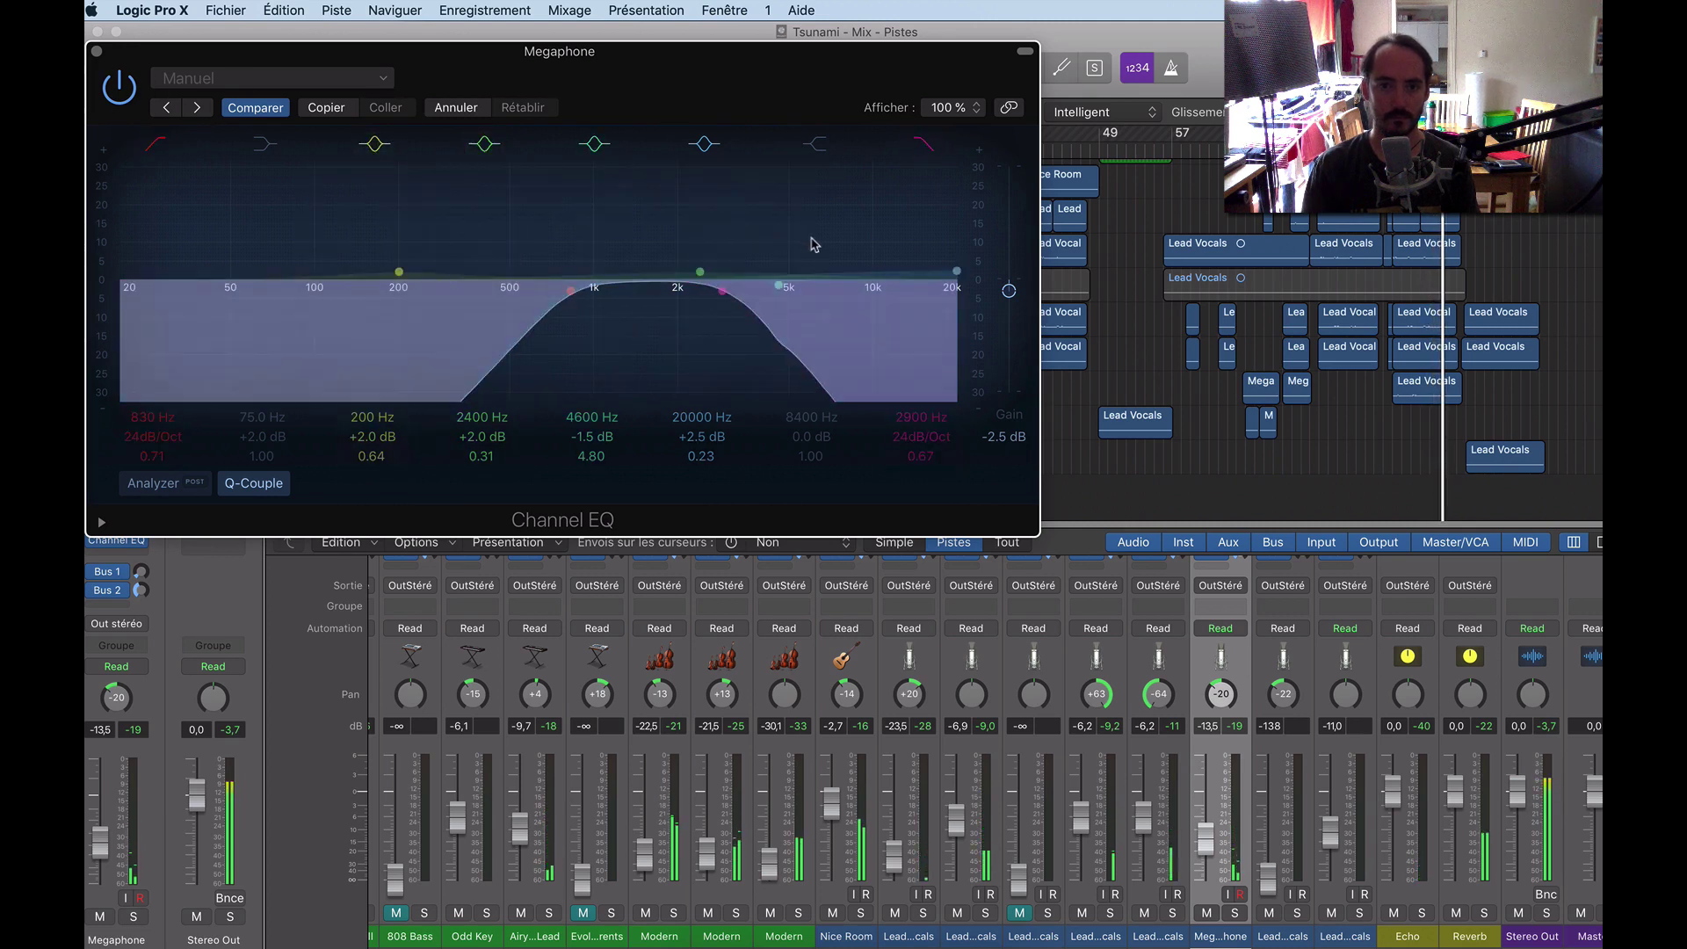
{"action": "left_click_drag", "start_coordinate": [1008, 292], "coordinate": [1007, 281]}
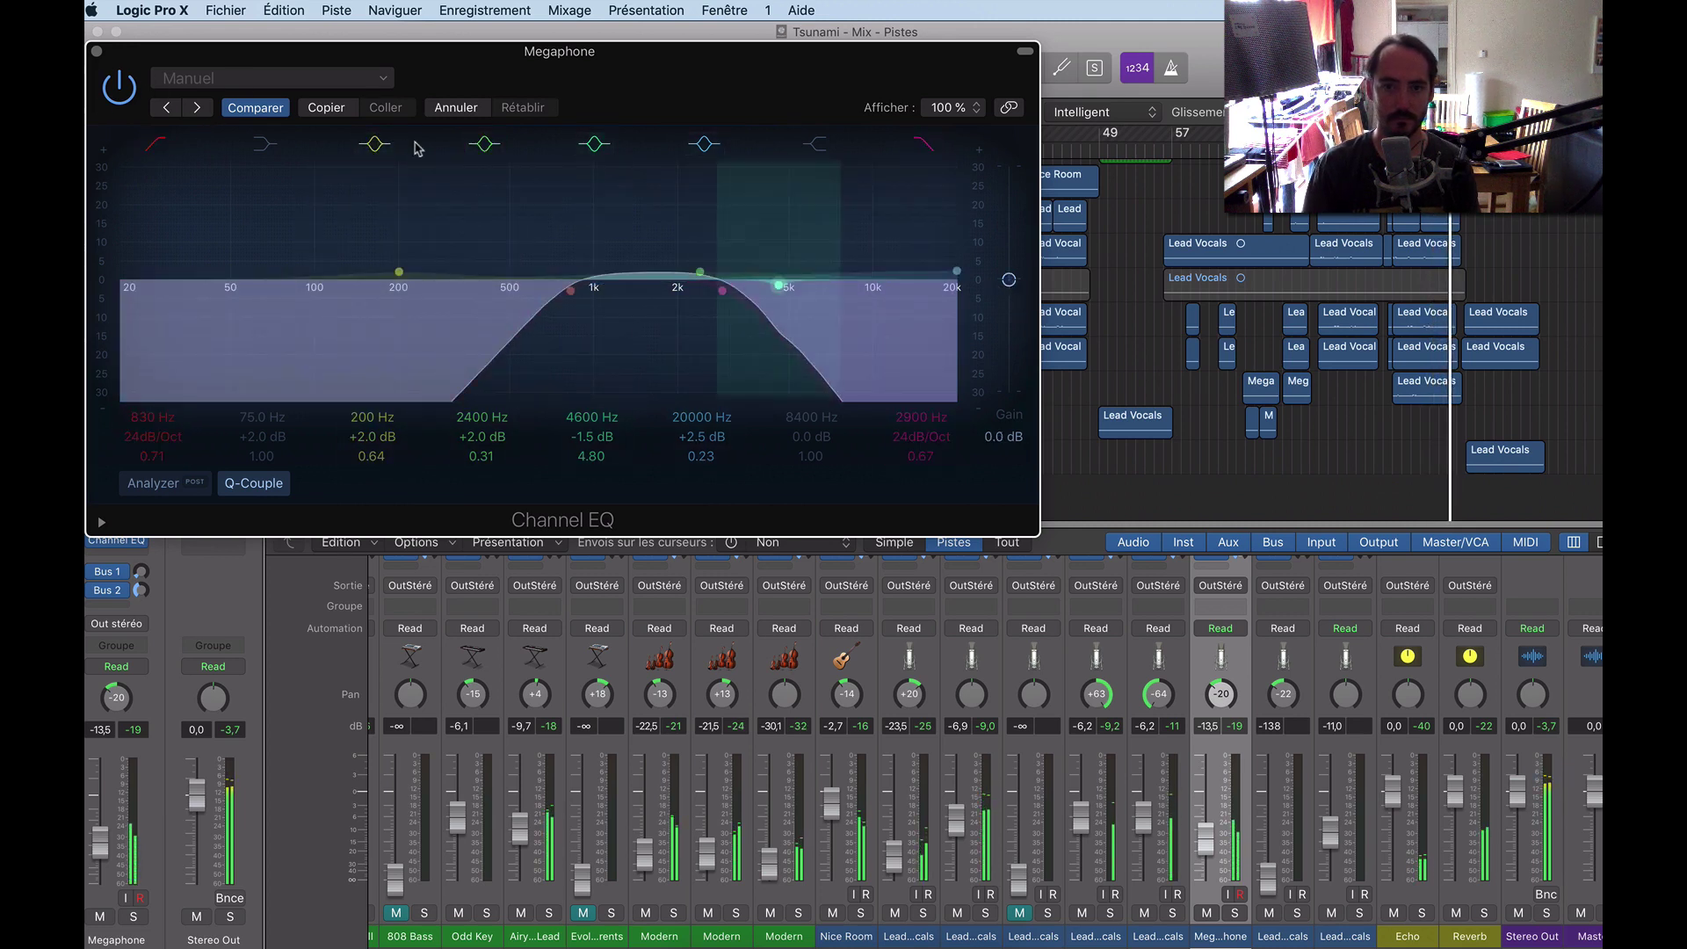
{"action": "left_click", "coordinate": [97, 52]}
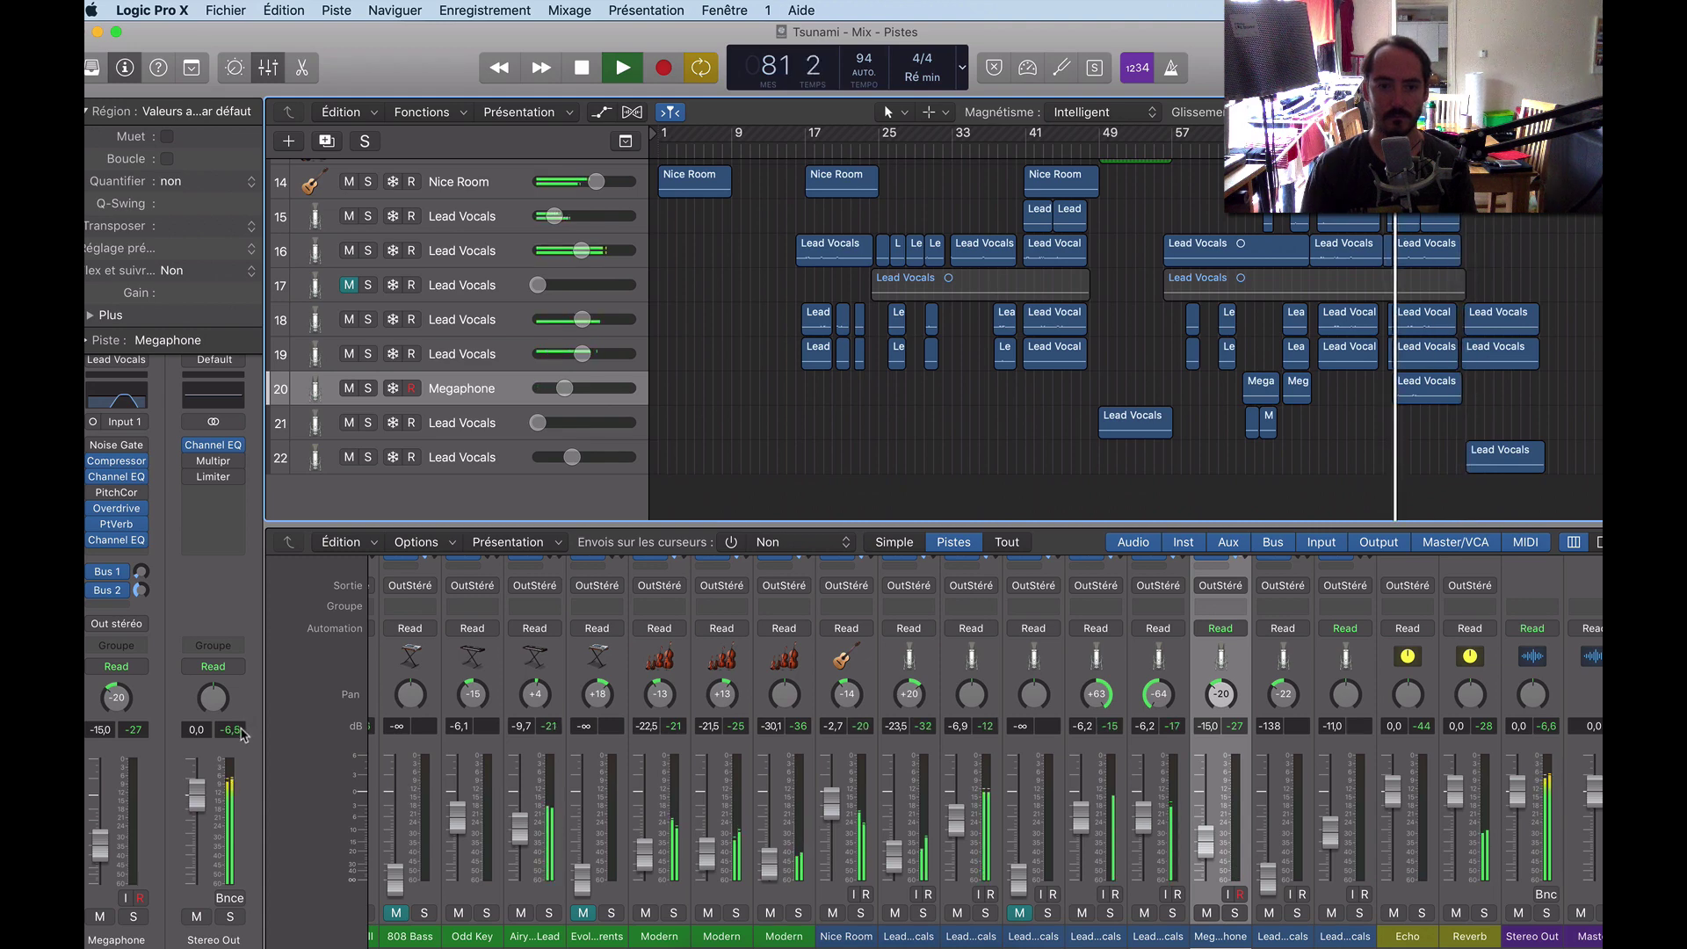
Reset the peak level displays and replay the loop to check the Stereo Out peak level.
{"action": "key", "text": "space"}
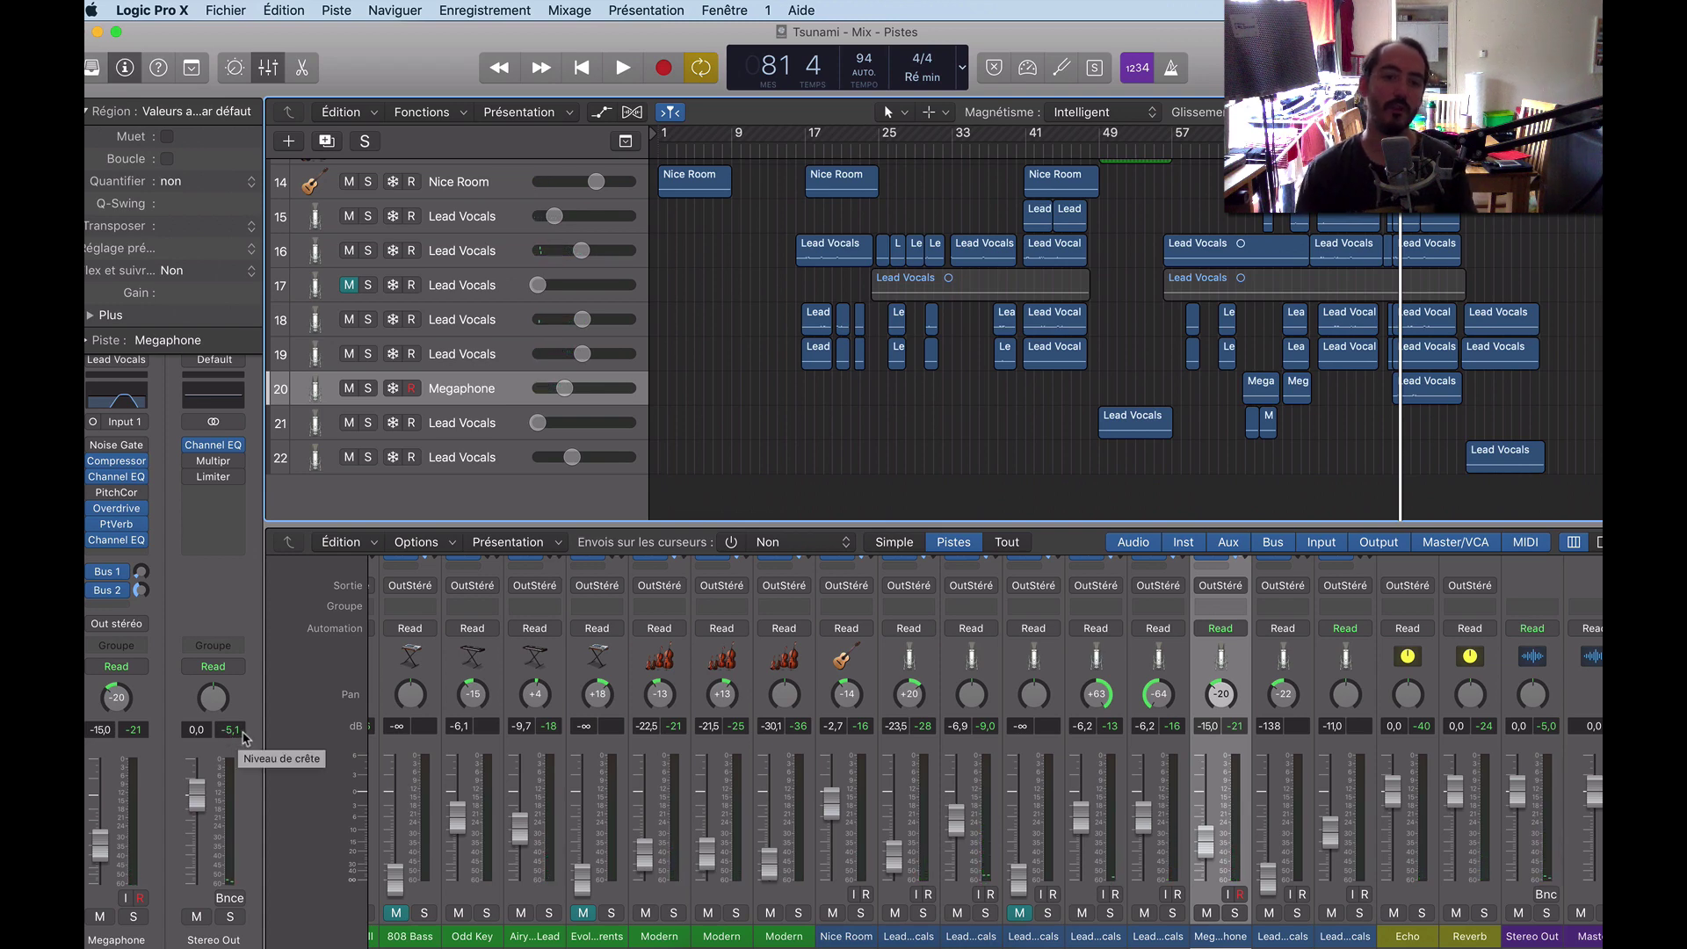
{"action": "left_click", "coordinate": [233, 732]}
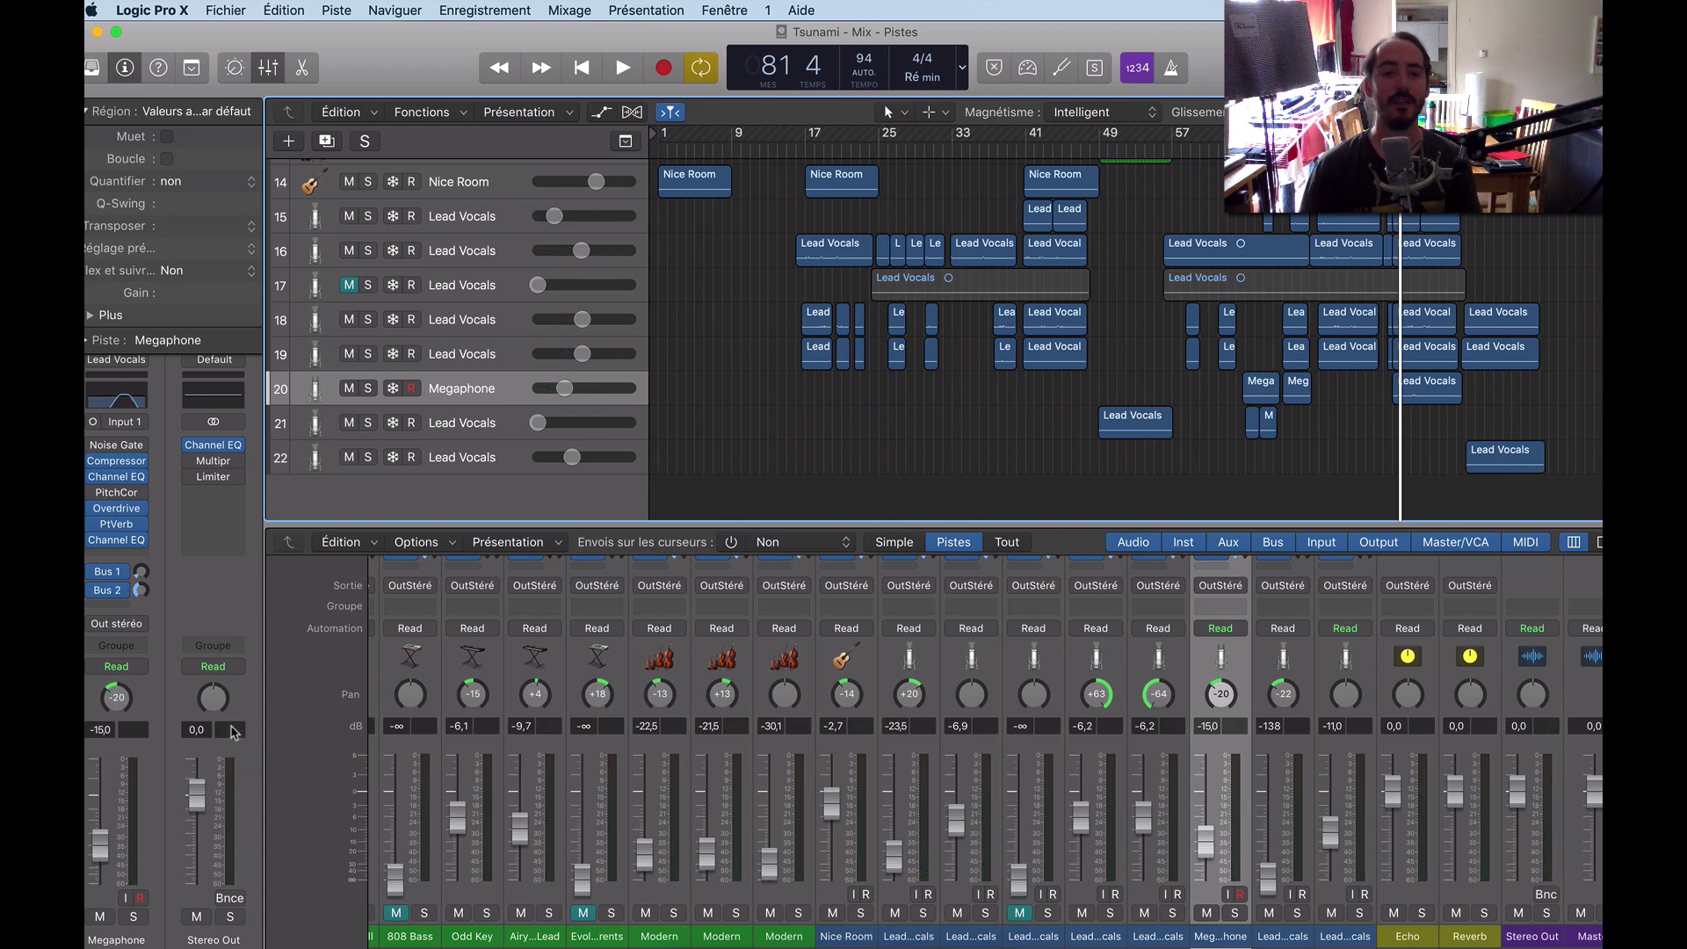
{"action": "key", "text": "space"}
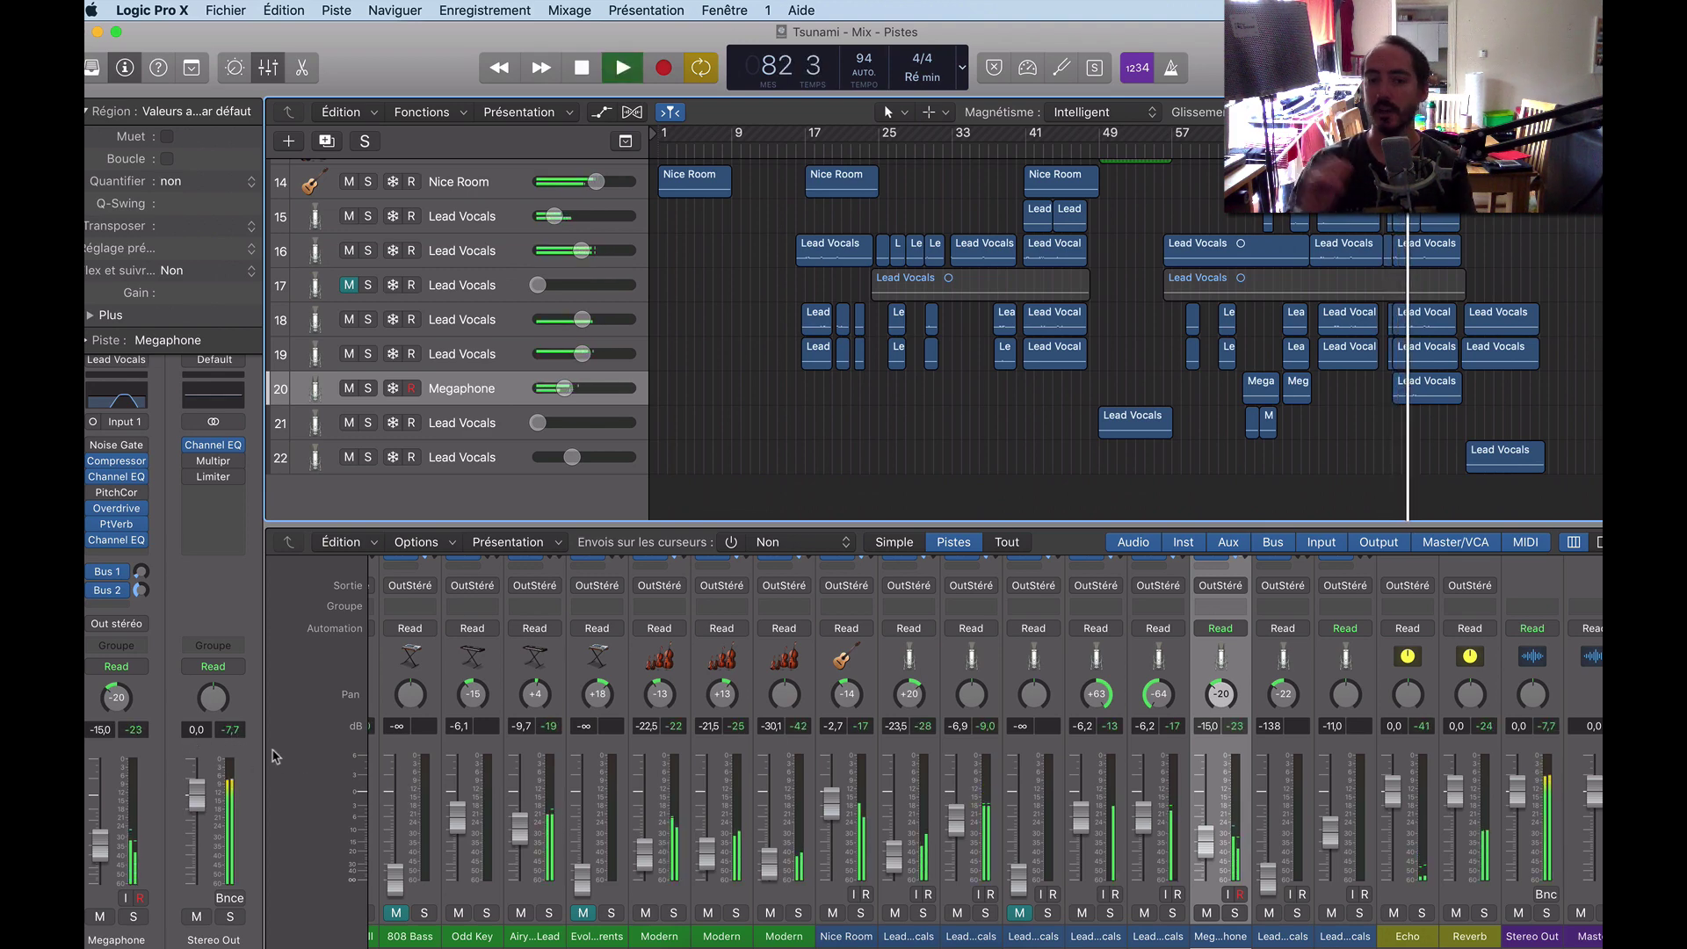
{"action": "key", "text": "space"}
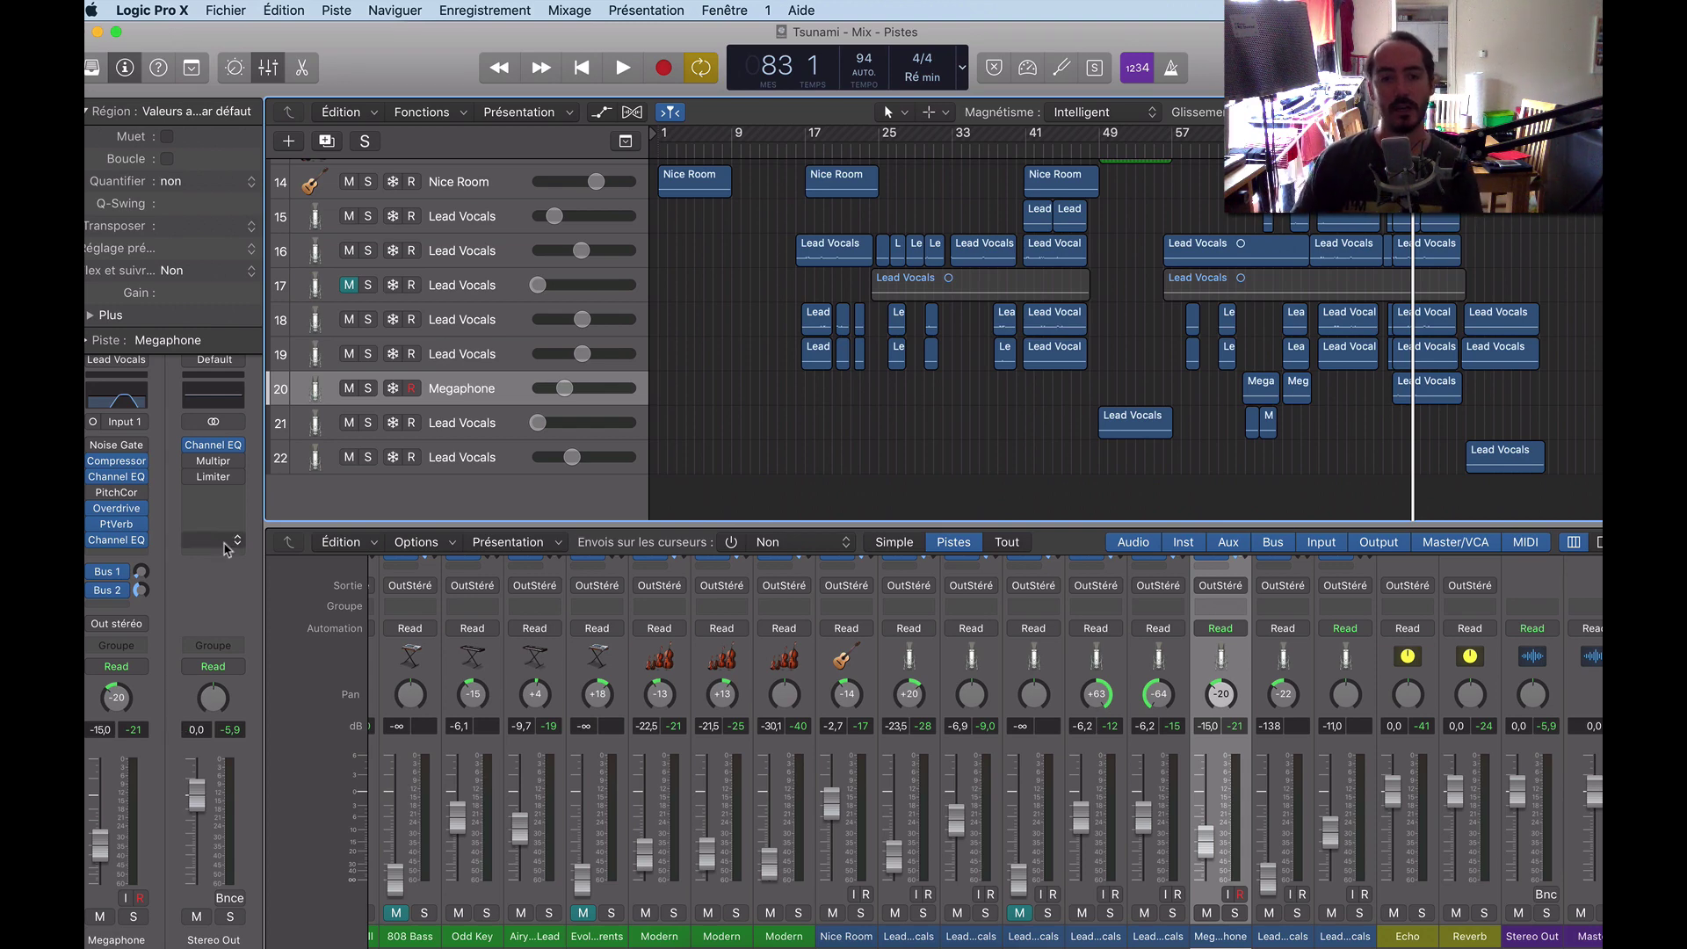
{"action": "mouse_move", "coordinate": [190, 480]}
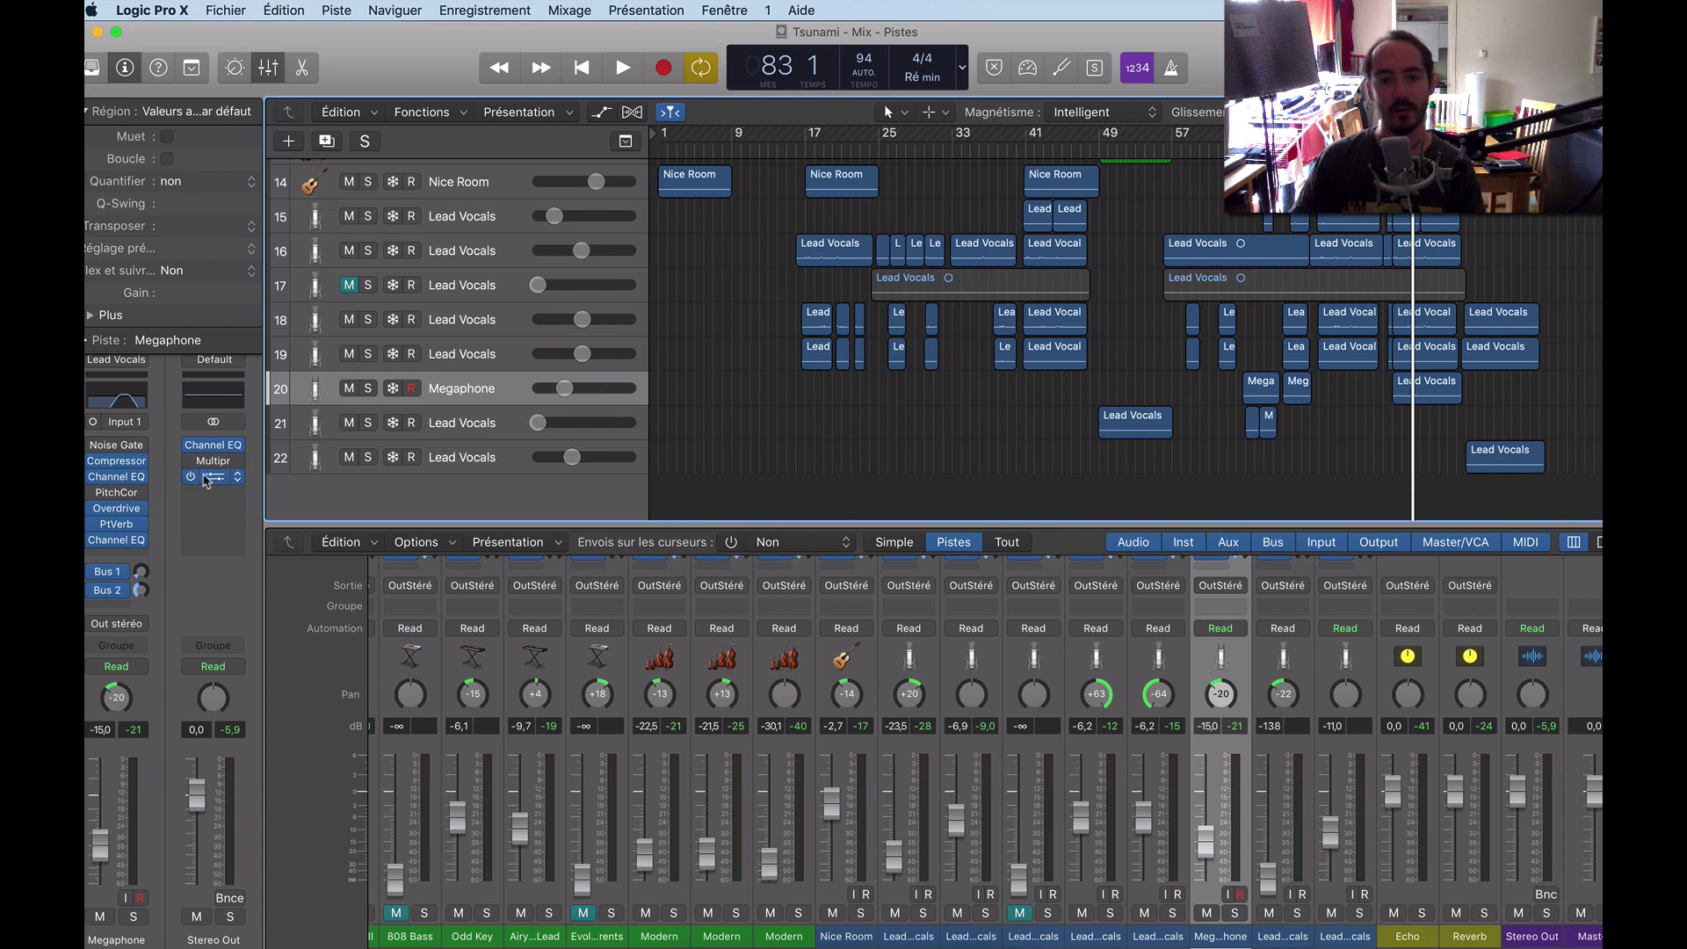
Open the Limiter on Stereo Out, raise its gain to +4.0 dB, and move its window clear of the track area.
{"action": "left_click", "coordinate": [211, 476]}
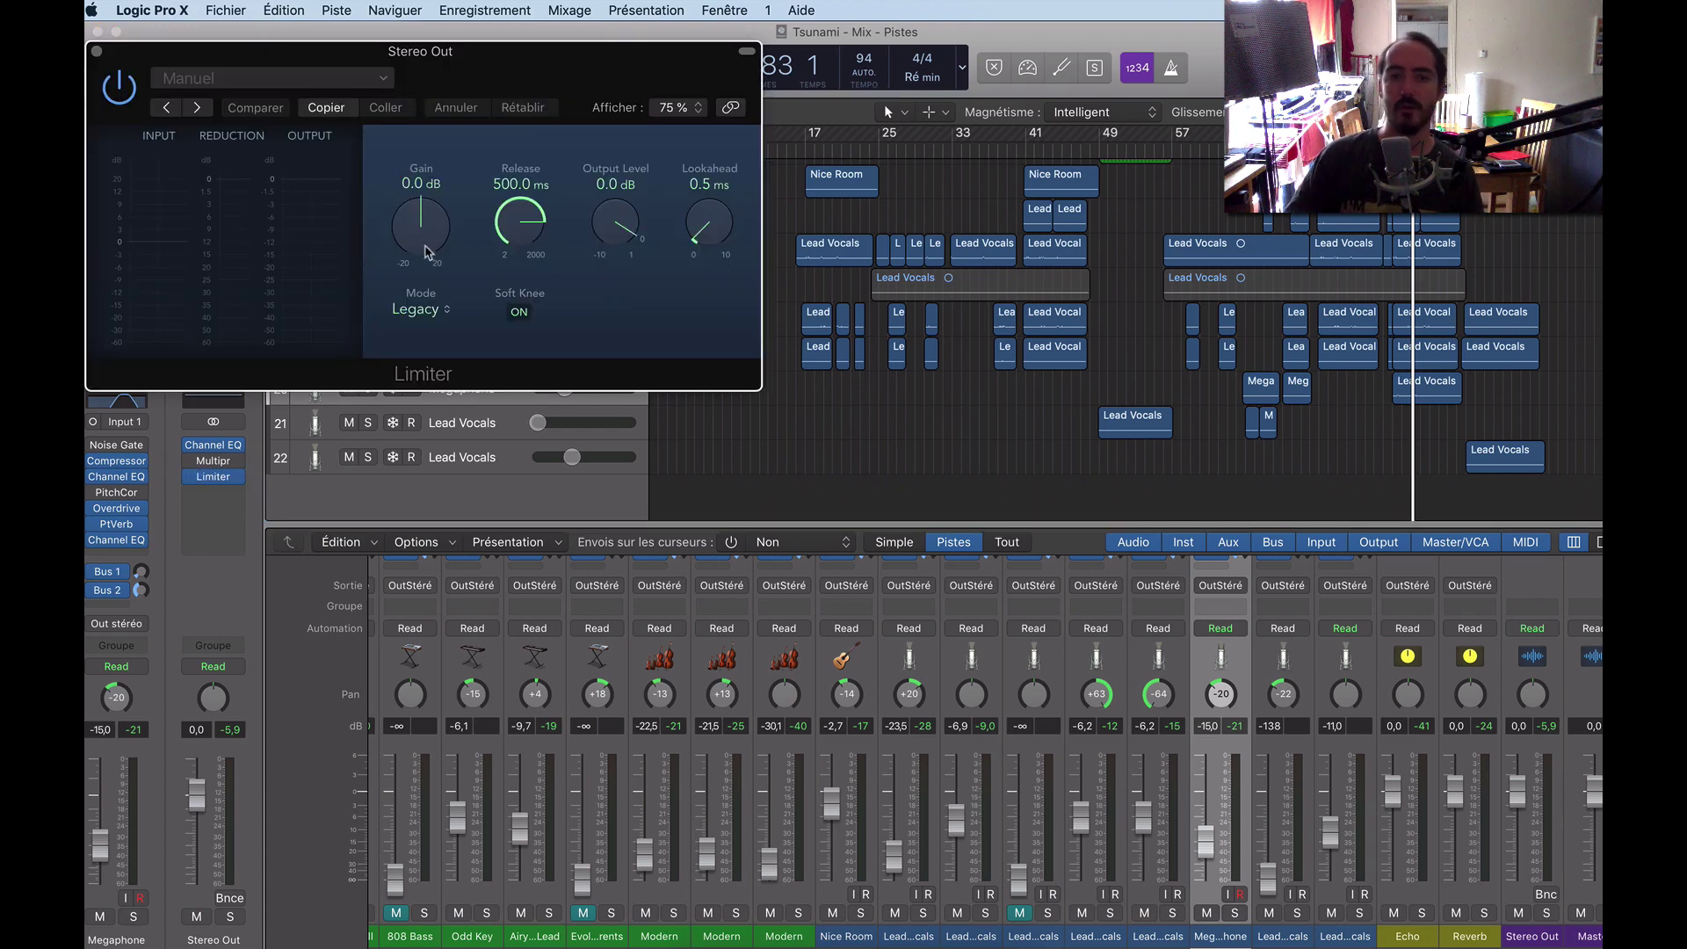
{"action": "key", "text": "space"}
{"action": "left_click_drag", "start_coordinate": [422, 237], "coordinate": [423, 202]}
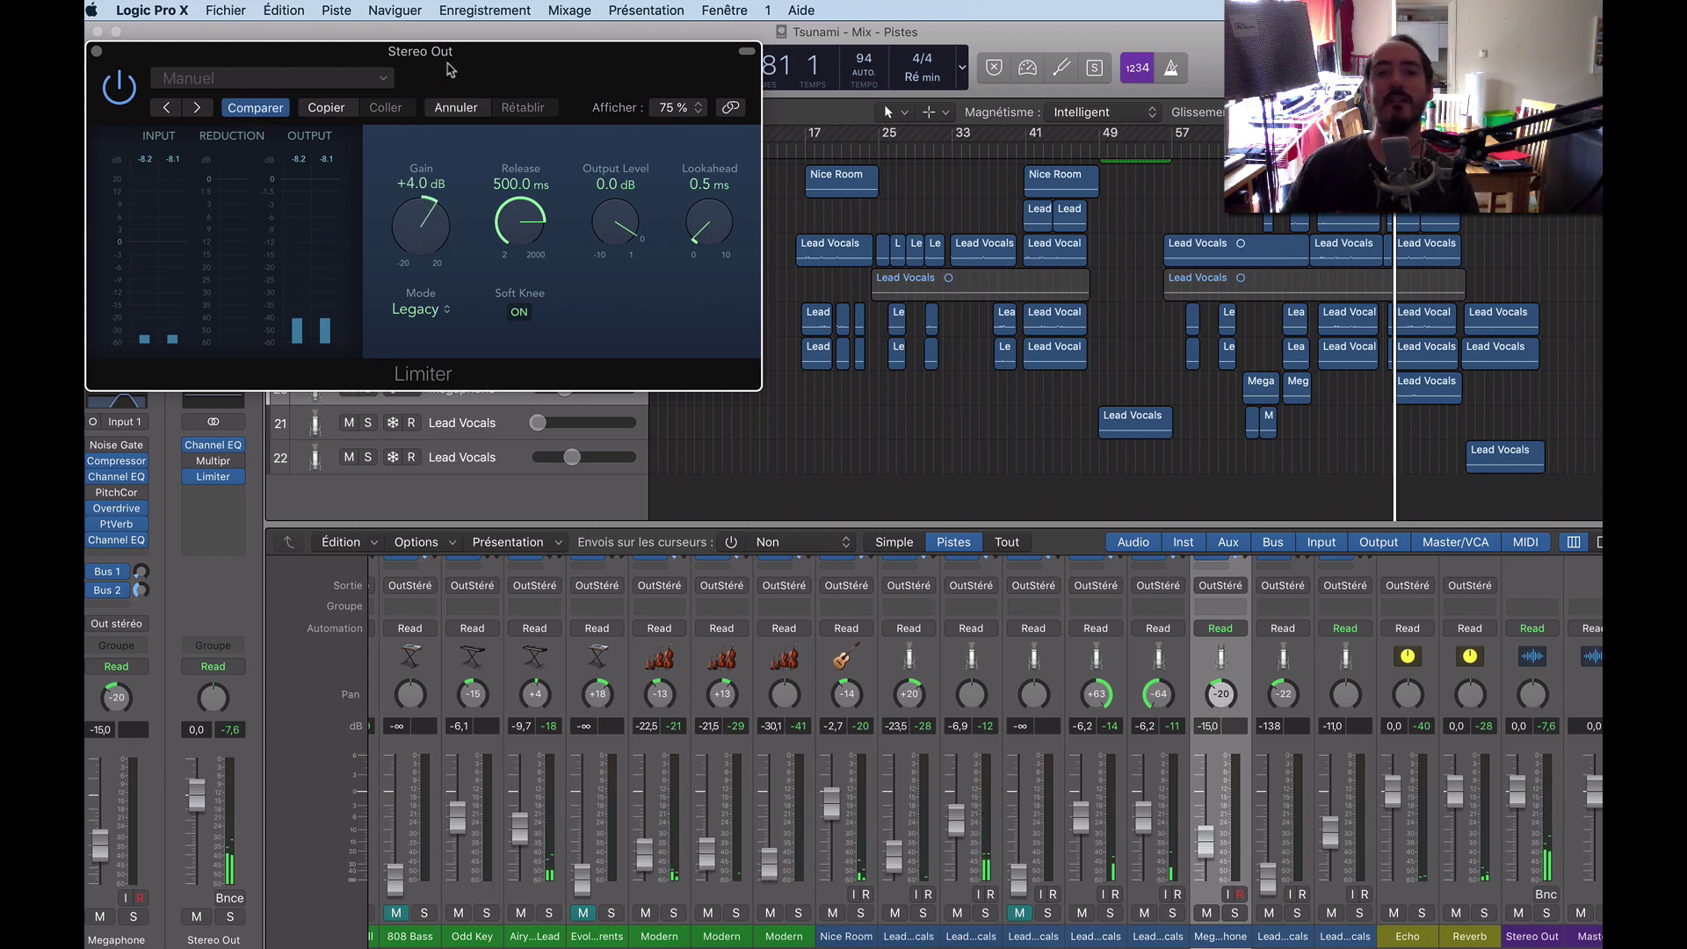
{"action": "left_click_drag", "start_coordinate": [448, 55], "coordinate": [829, 491]}
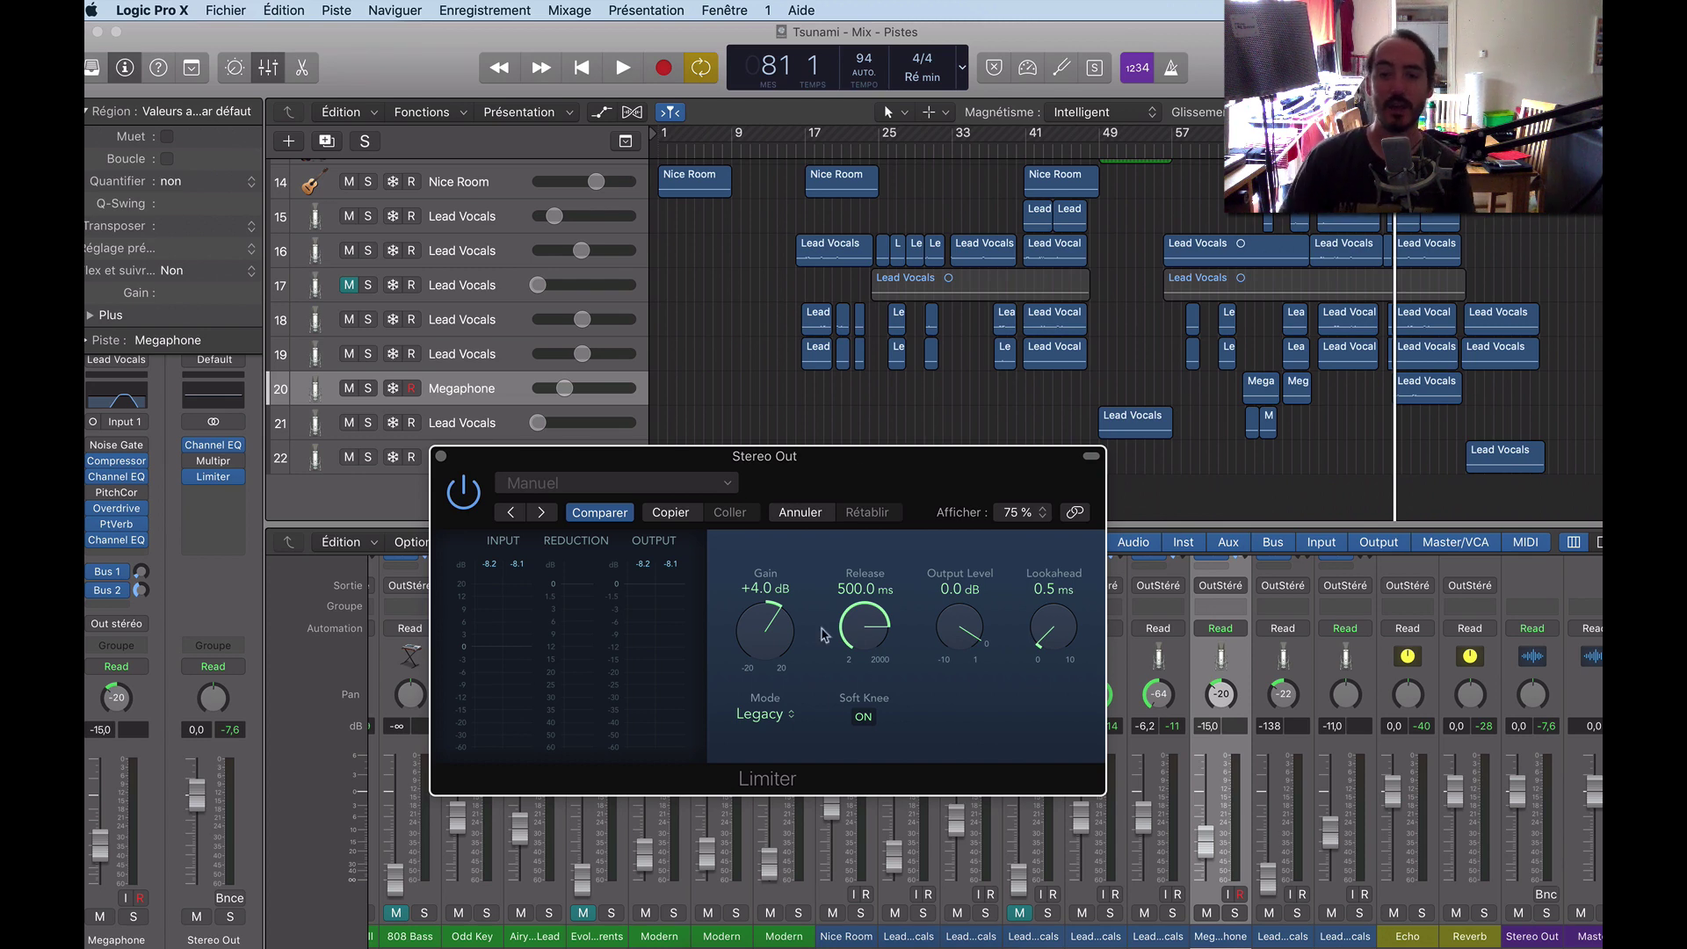
Set the Stereo Out Limiter's output level to -0.2 dB and raise its gain to +6.5 dB during playback.
{"action": "left_click_drag", "start_coordinate": [966, 622], "coordinate": [965, 629]}
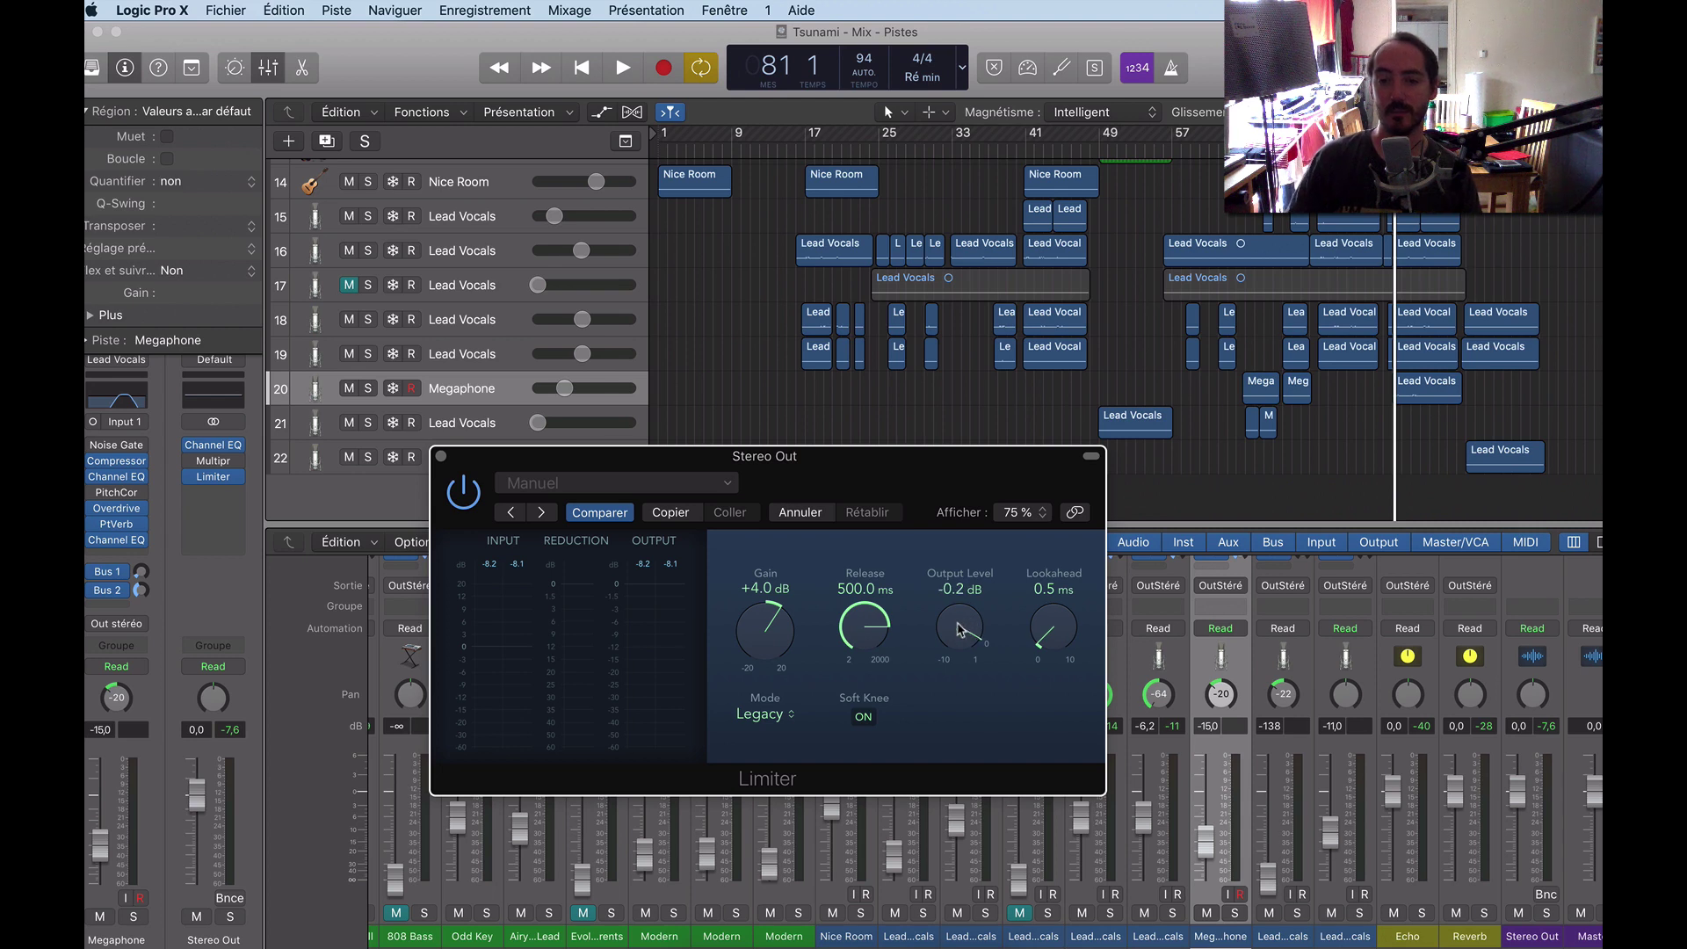
{"action": "key", "text": "space"}
{"action": "left_click_drag", "start_coordinate": [767, 637], "coordinate": [778, 610]}
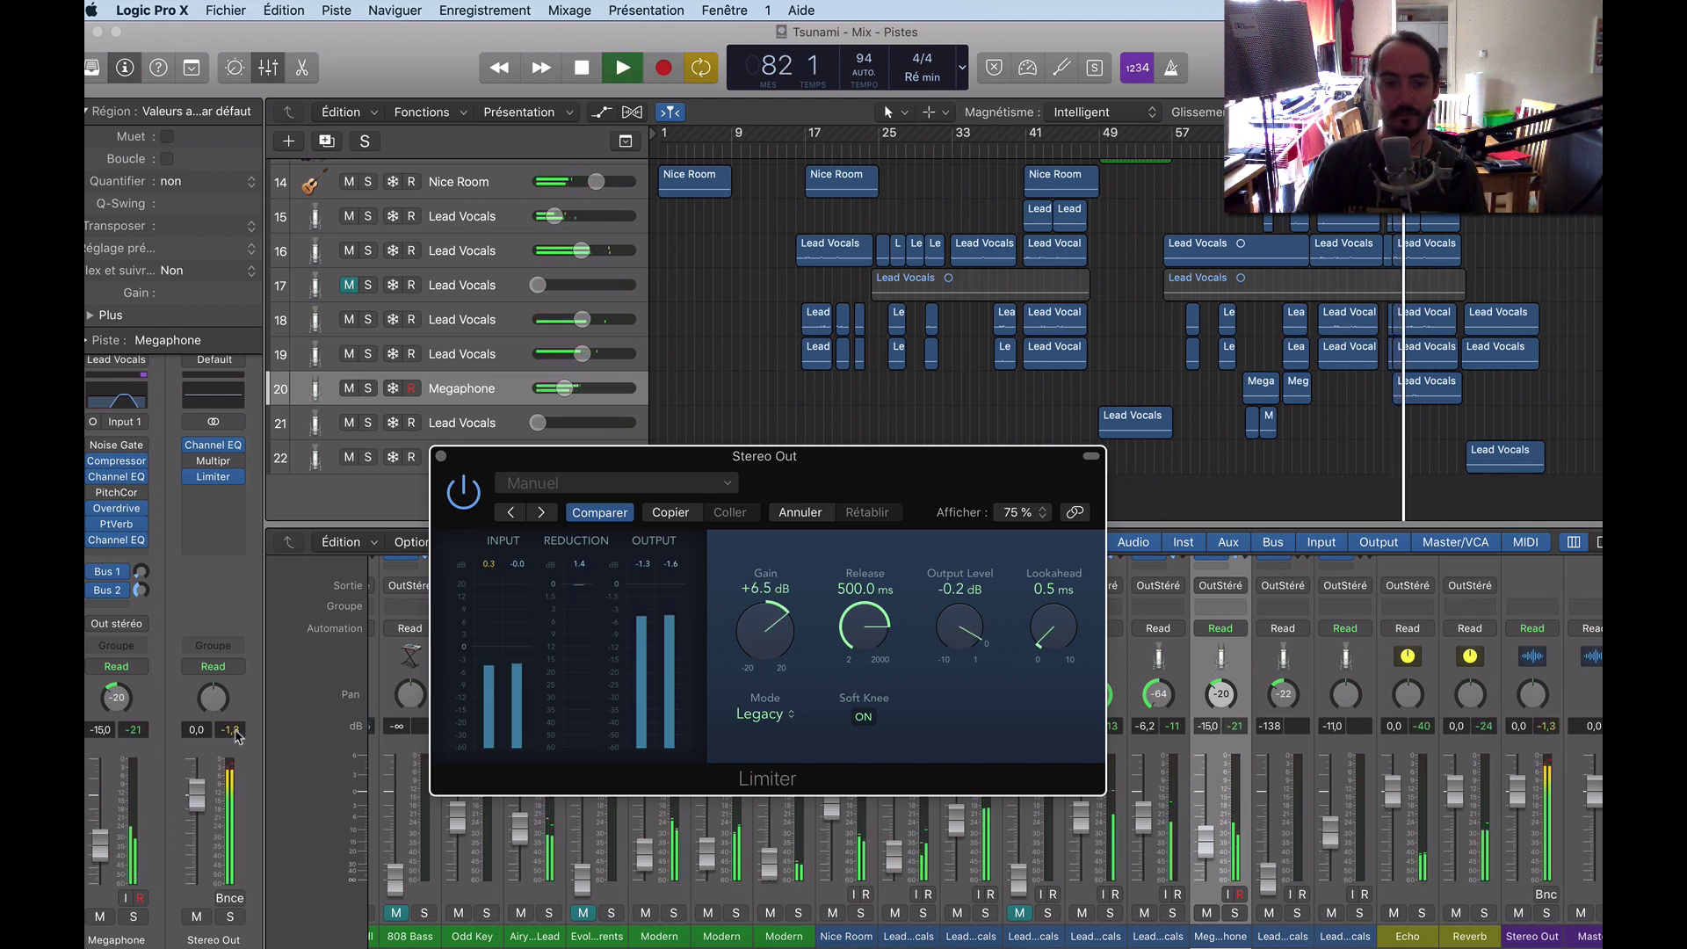
{"action": "left_click", "coordinate": [285, 724]}
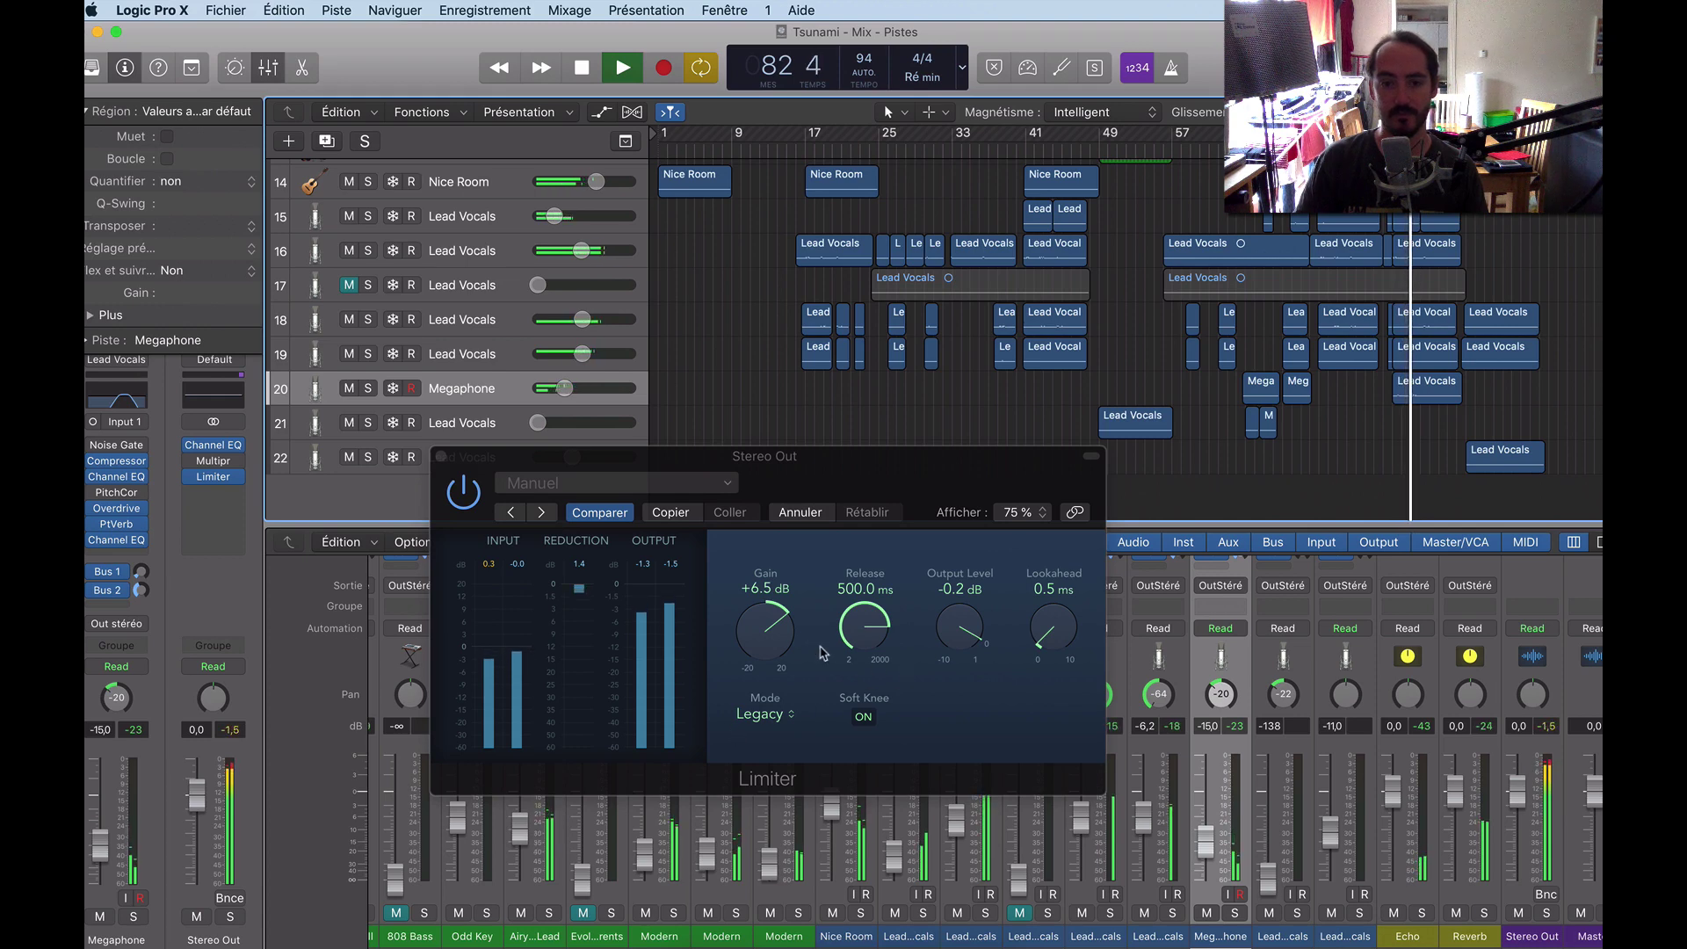
Raise the Stereo Out Limiter's gain to +7.5 dB and replay the loop to check the gain reduction.
{"action": "left_click", "coordinate": [770, 639]}
{"action": "left_click_drag", "start_coordinate": [770, 640], "coordinate": [772, 624]}
{"action": "key", "text": "space"}
{"action": "key", "text": "space"}
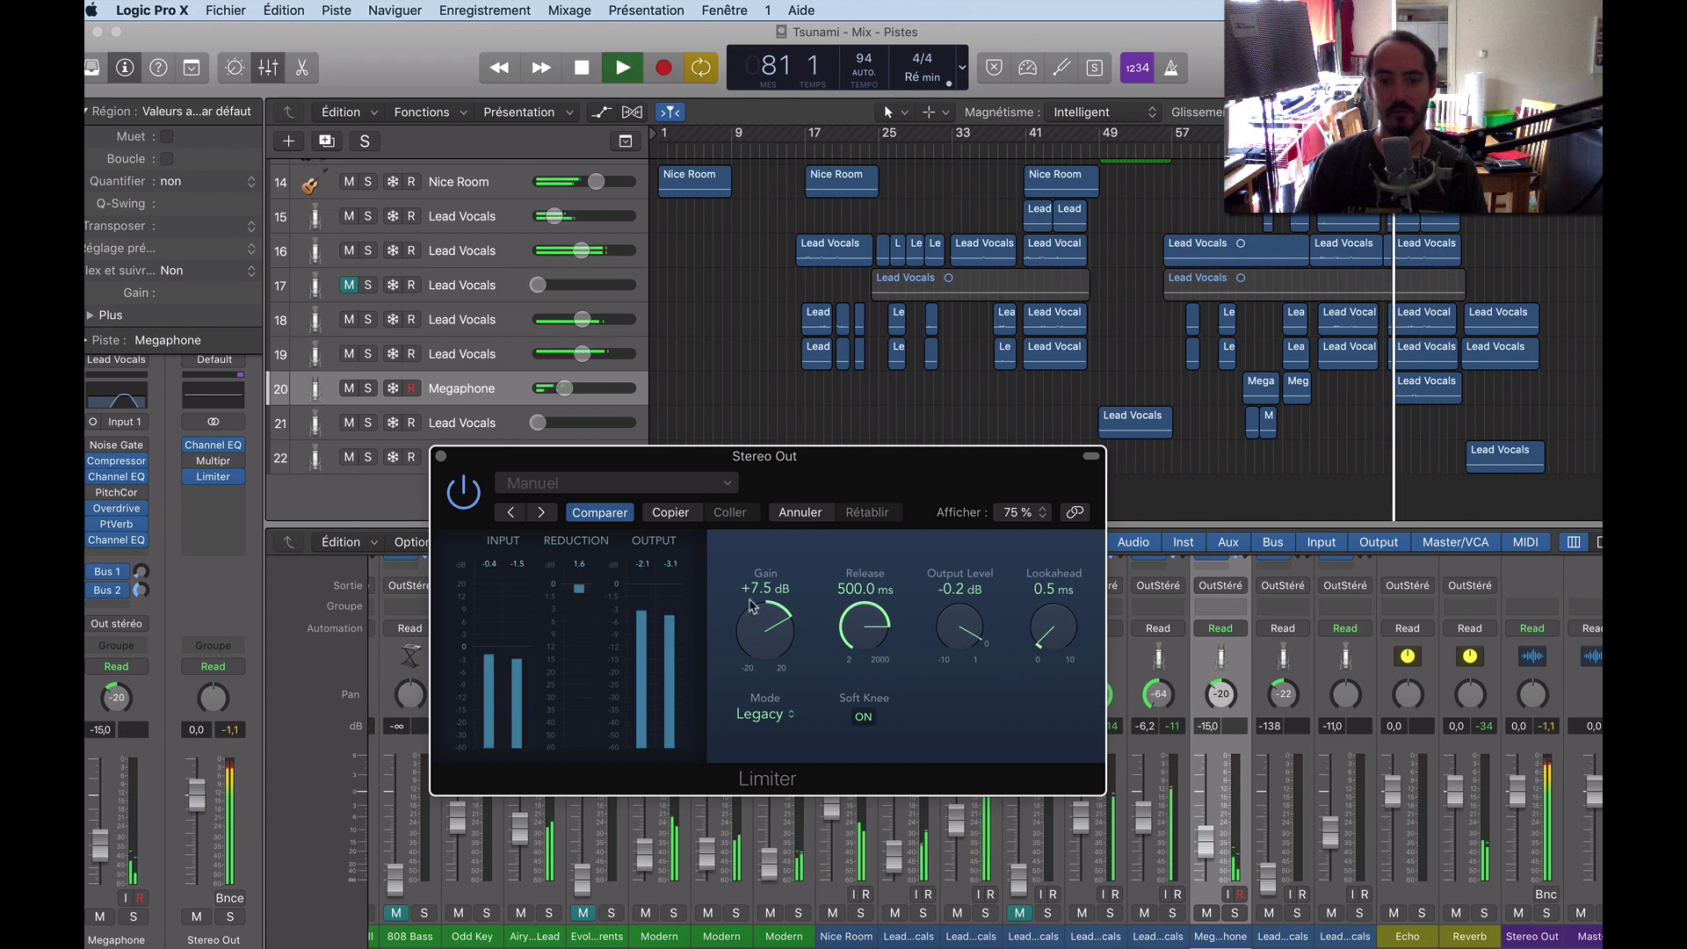
{"action": "key", "text": "space"}
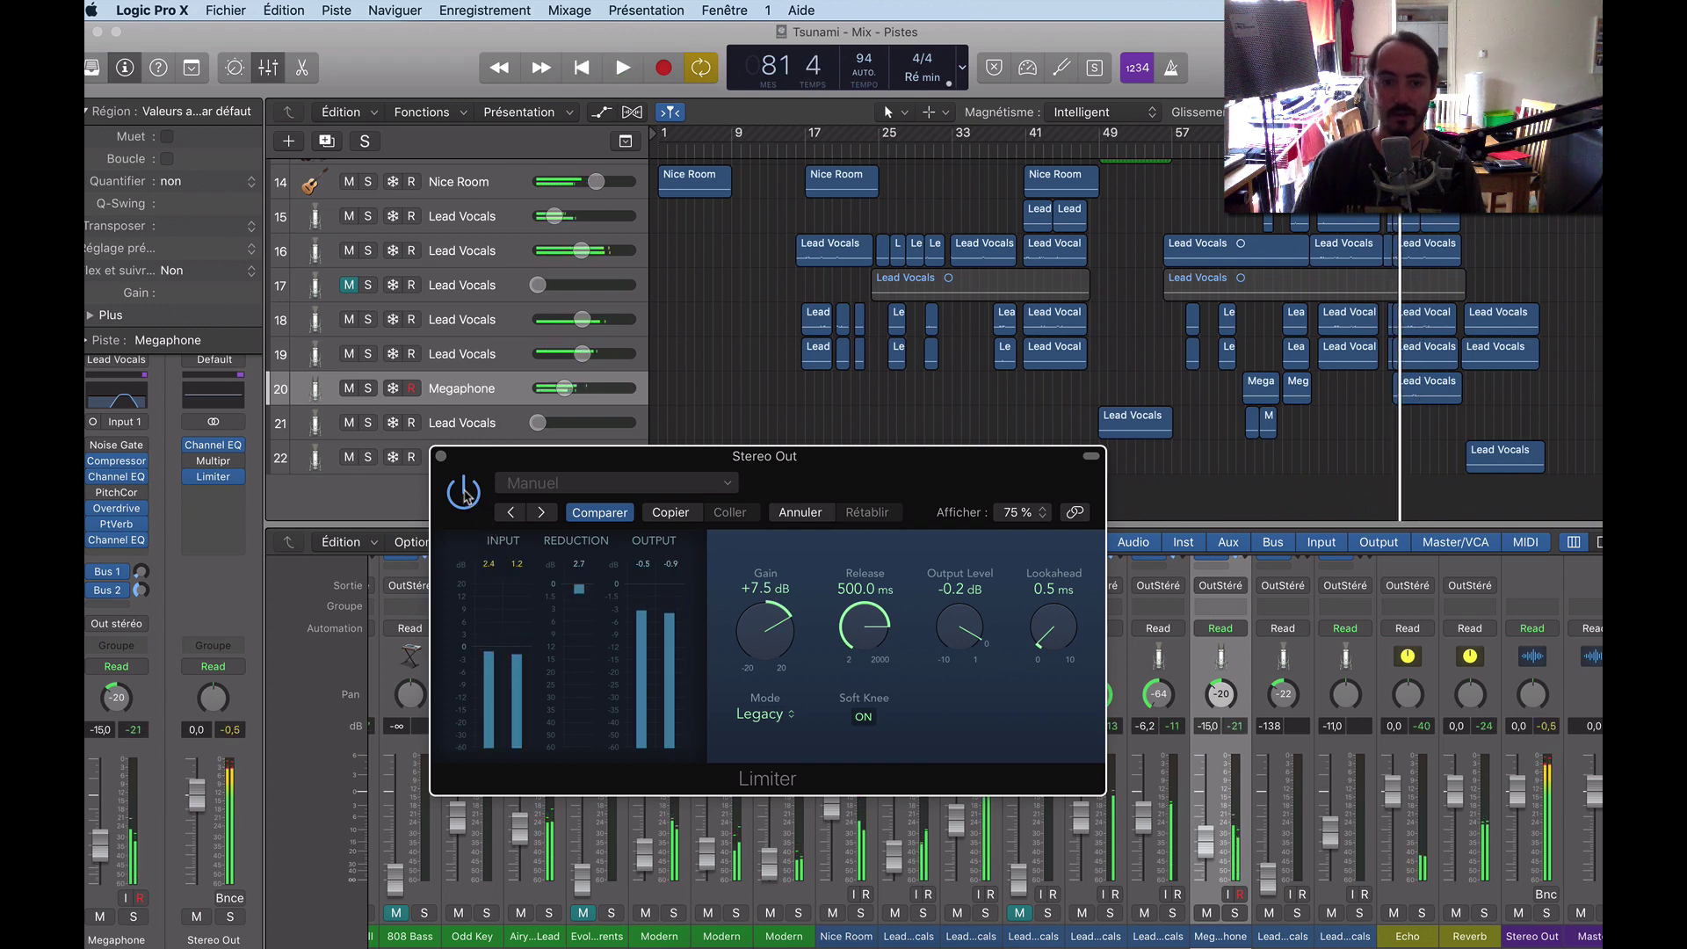
Bypass the Stereo Out Limiter, reset the peak level displays, and close the plug-in window.
{"action": "left_click", "coordinate": [464, 495]}
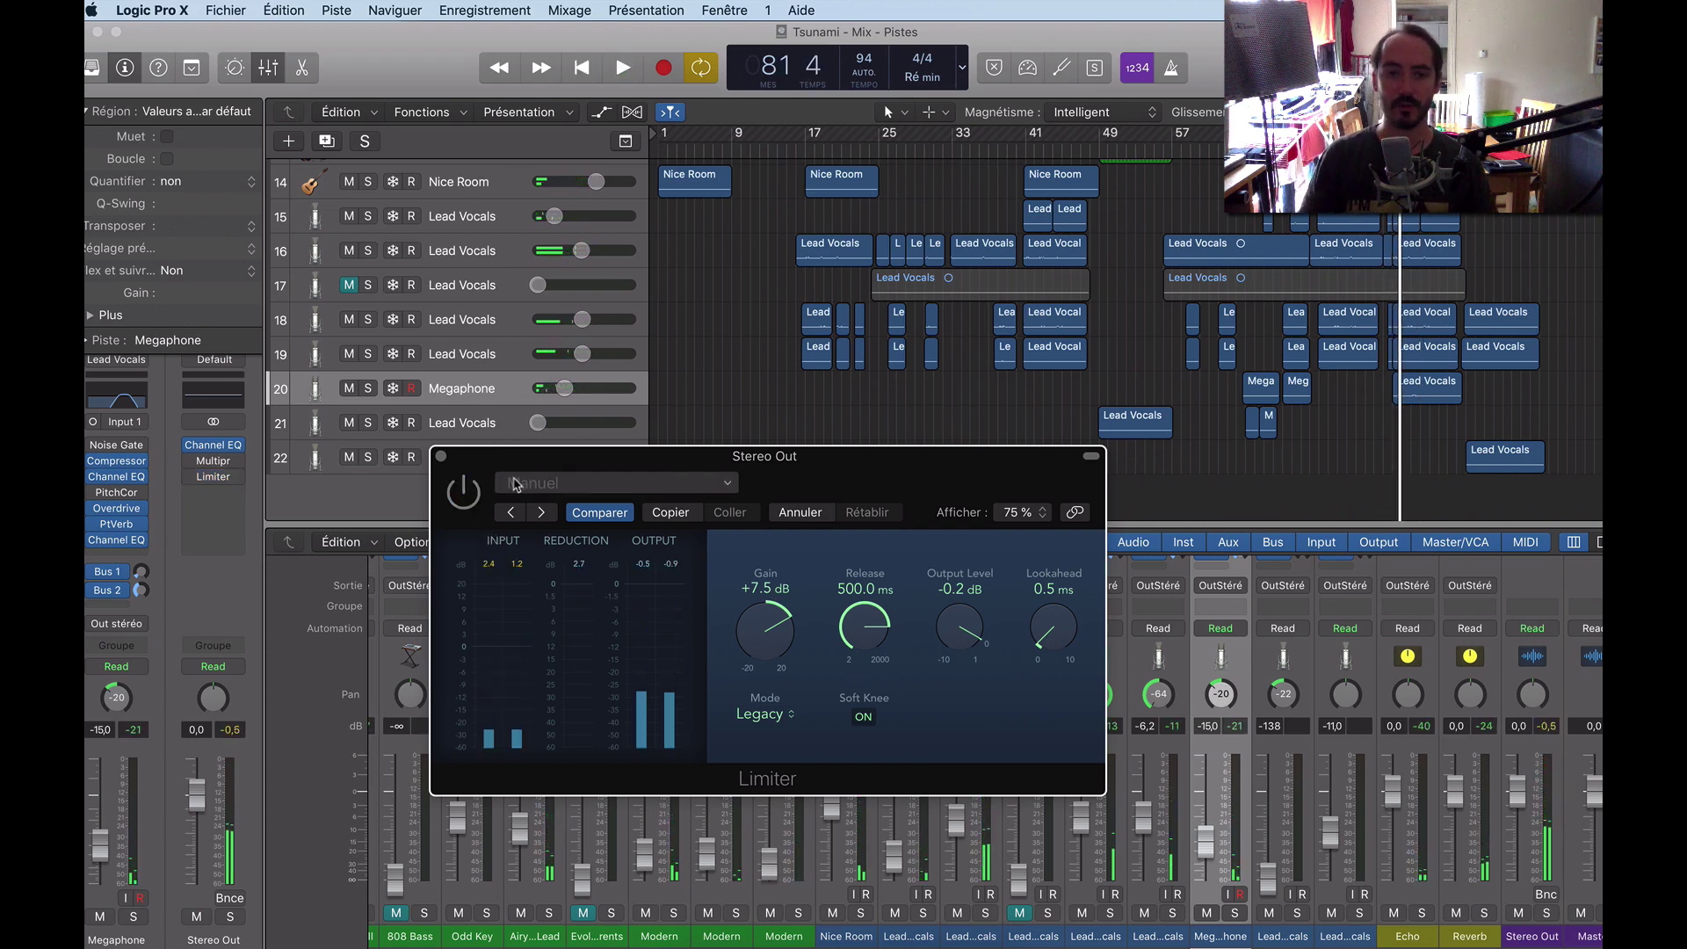
{"action": "left_click", "coordinate": [234, 731]}
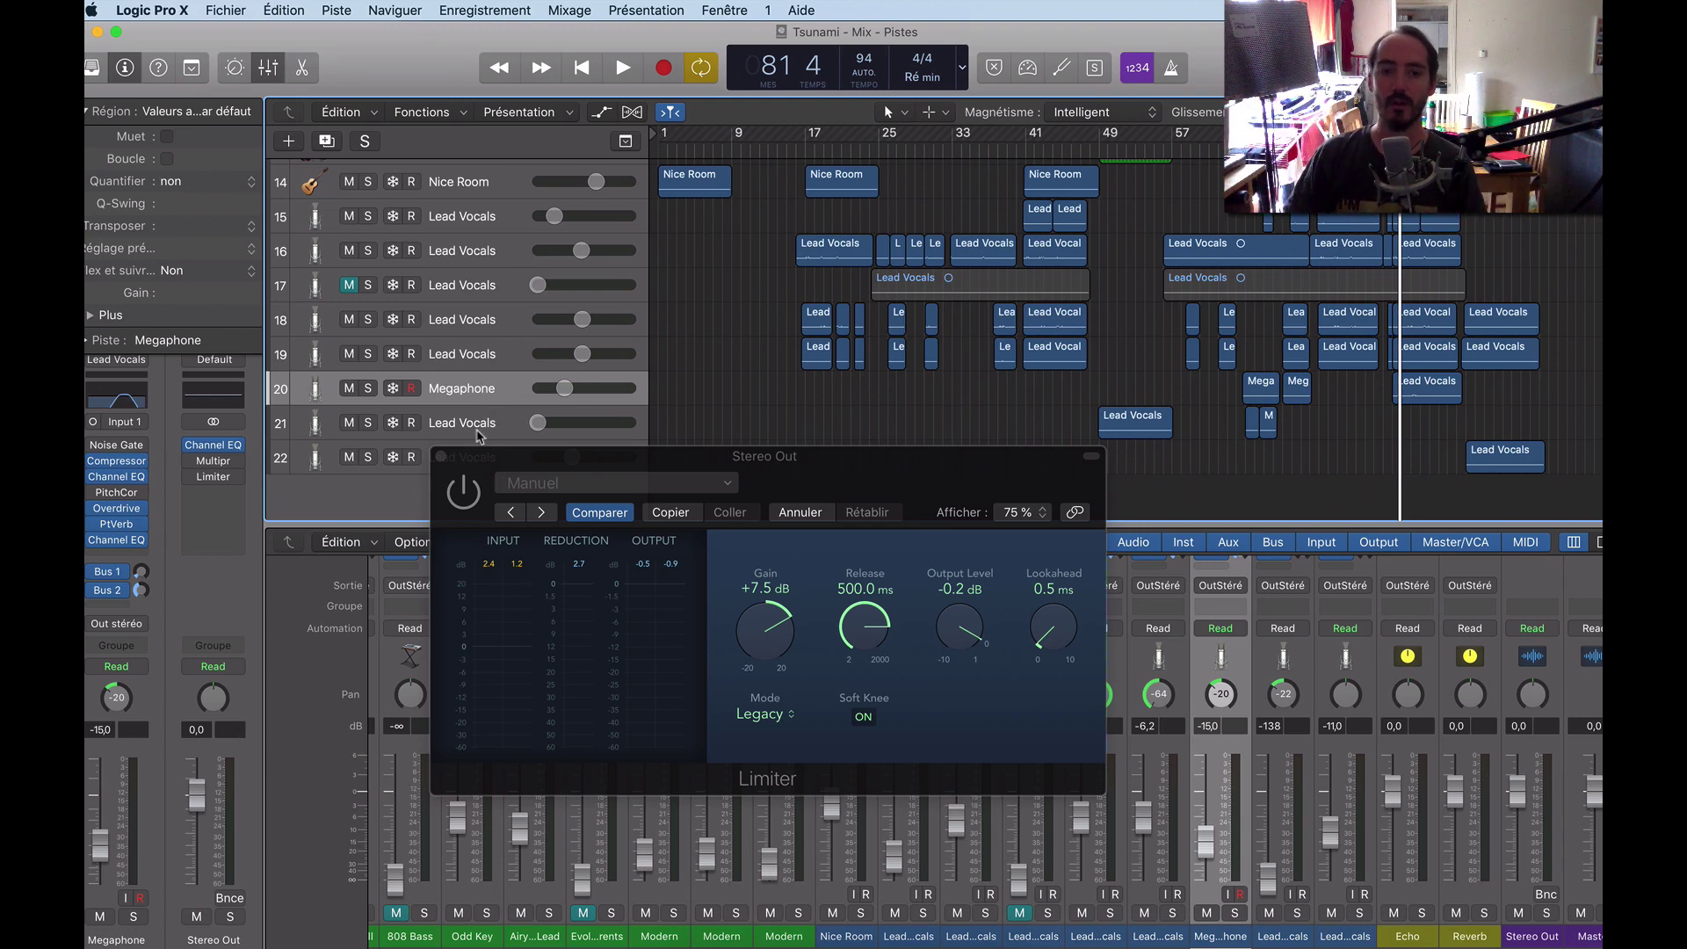
{"action": "left_click", "coordinate": [441, 456]}
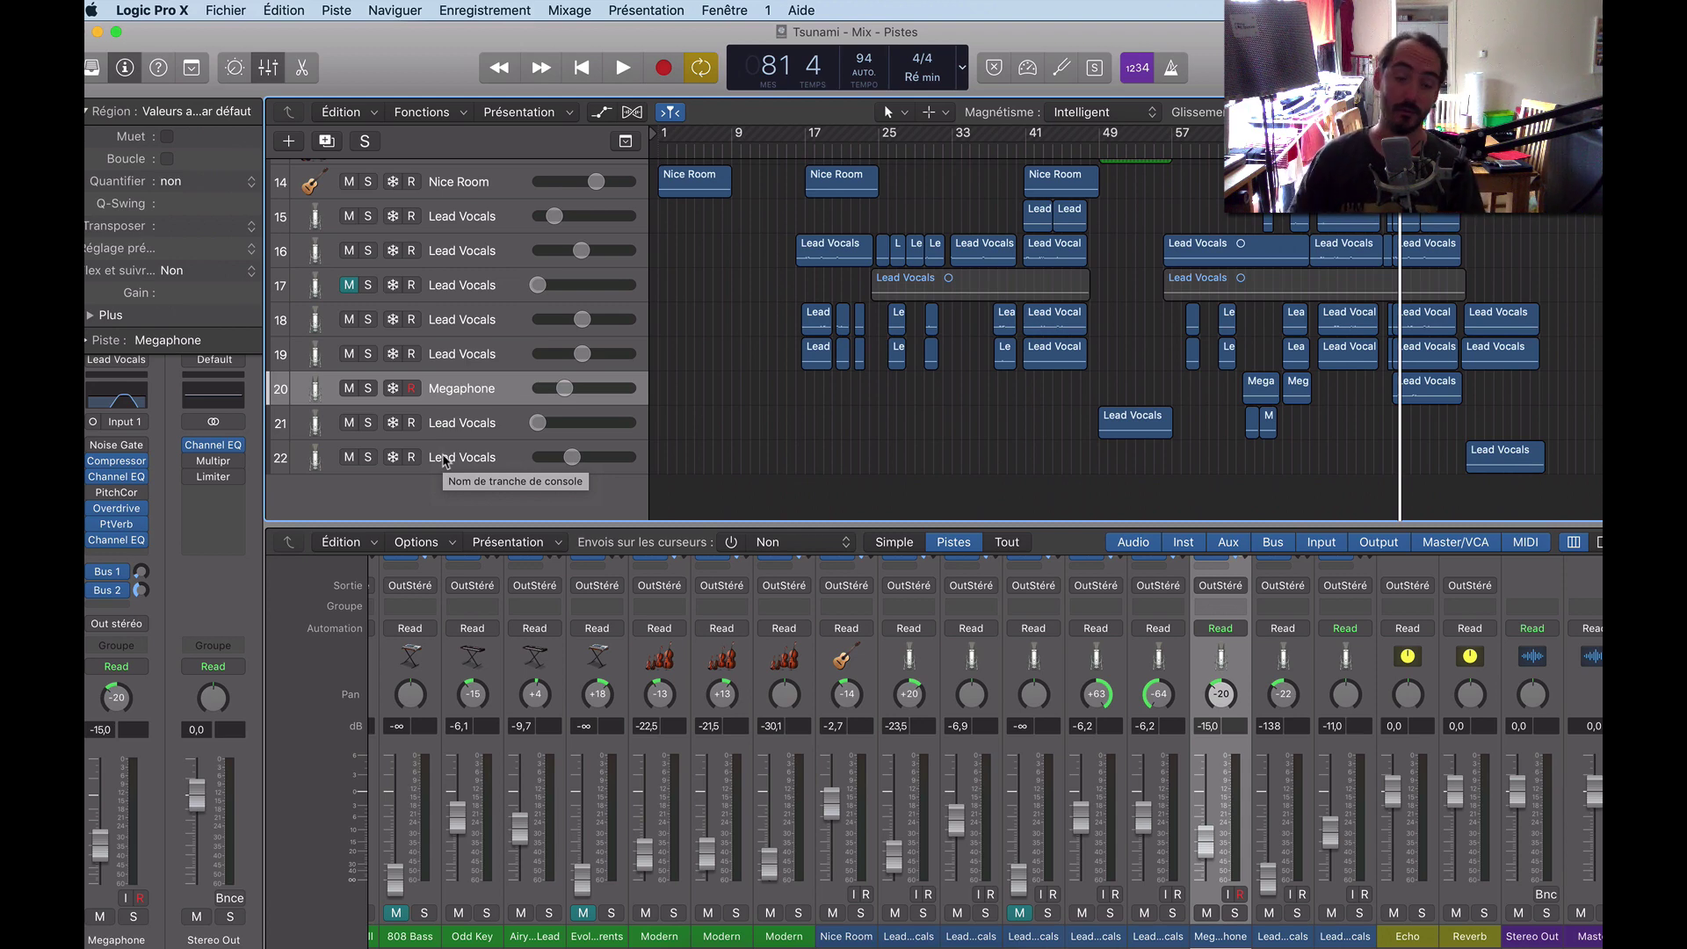
Hide the mixer to show all 22 tracks and play the song on from bar 81 with looping off.
{"action": "scroll", "coordinate": [883, 425], "scroll_direction": "up", "scroll_amount": 10}
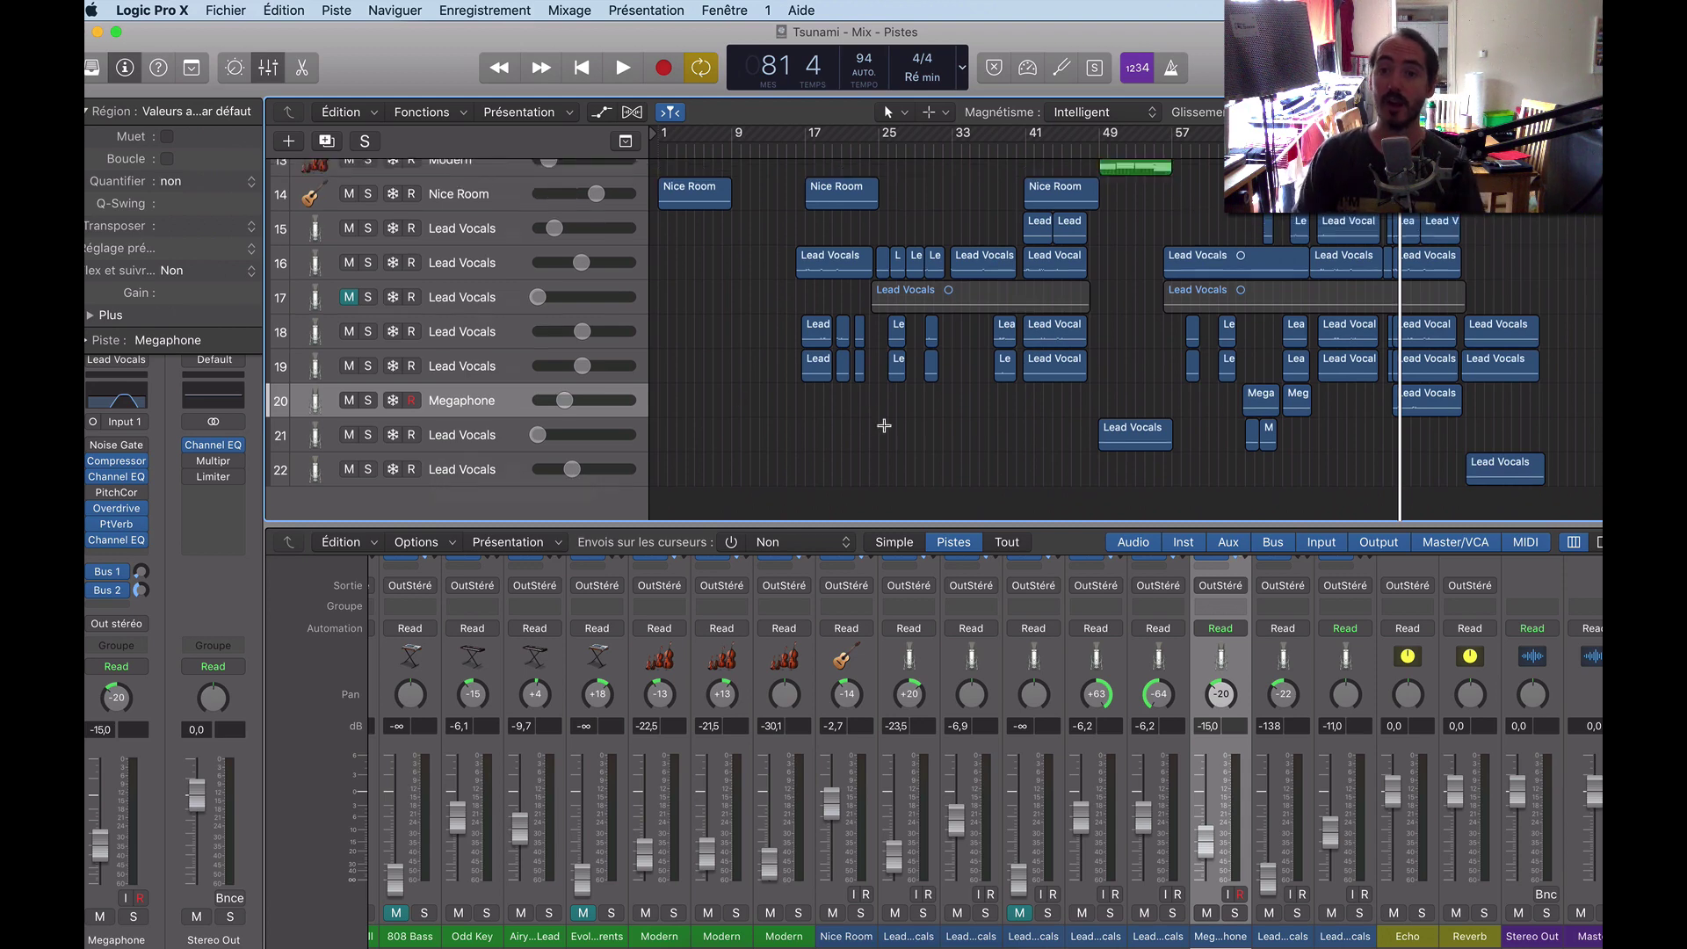
{"action": "key", "text": "x"}
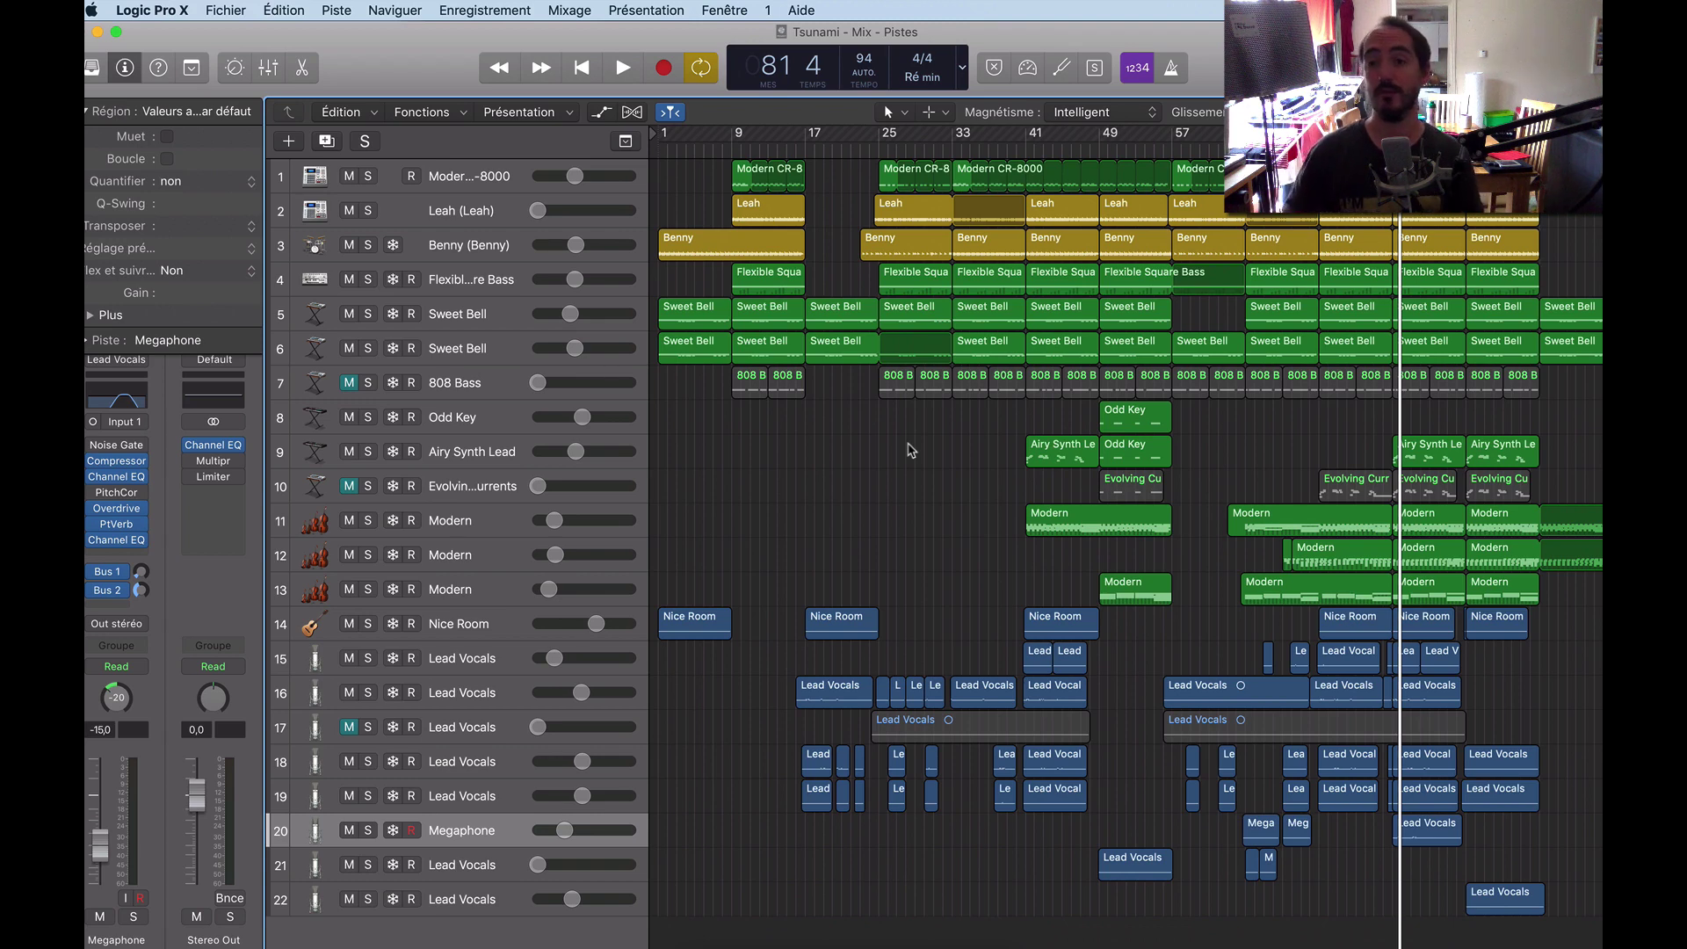
{"action": "key", "text": "space"}
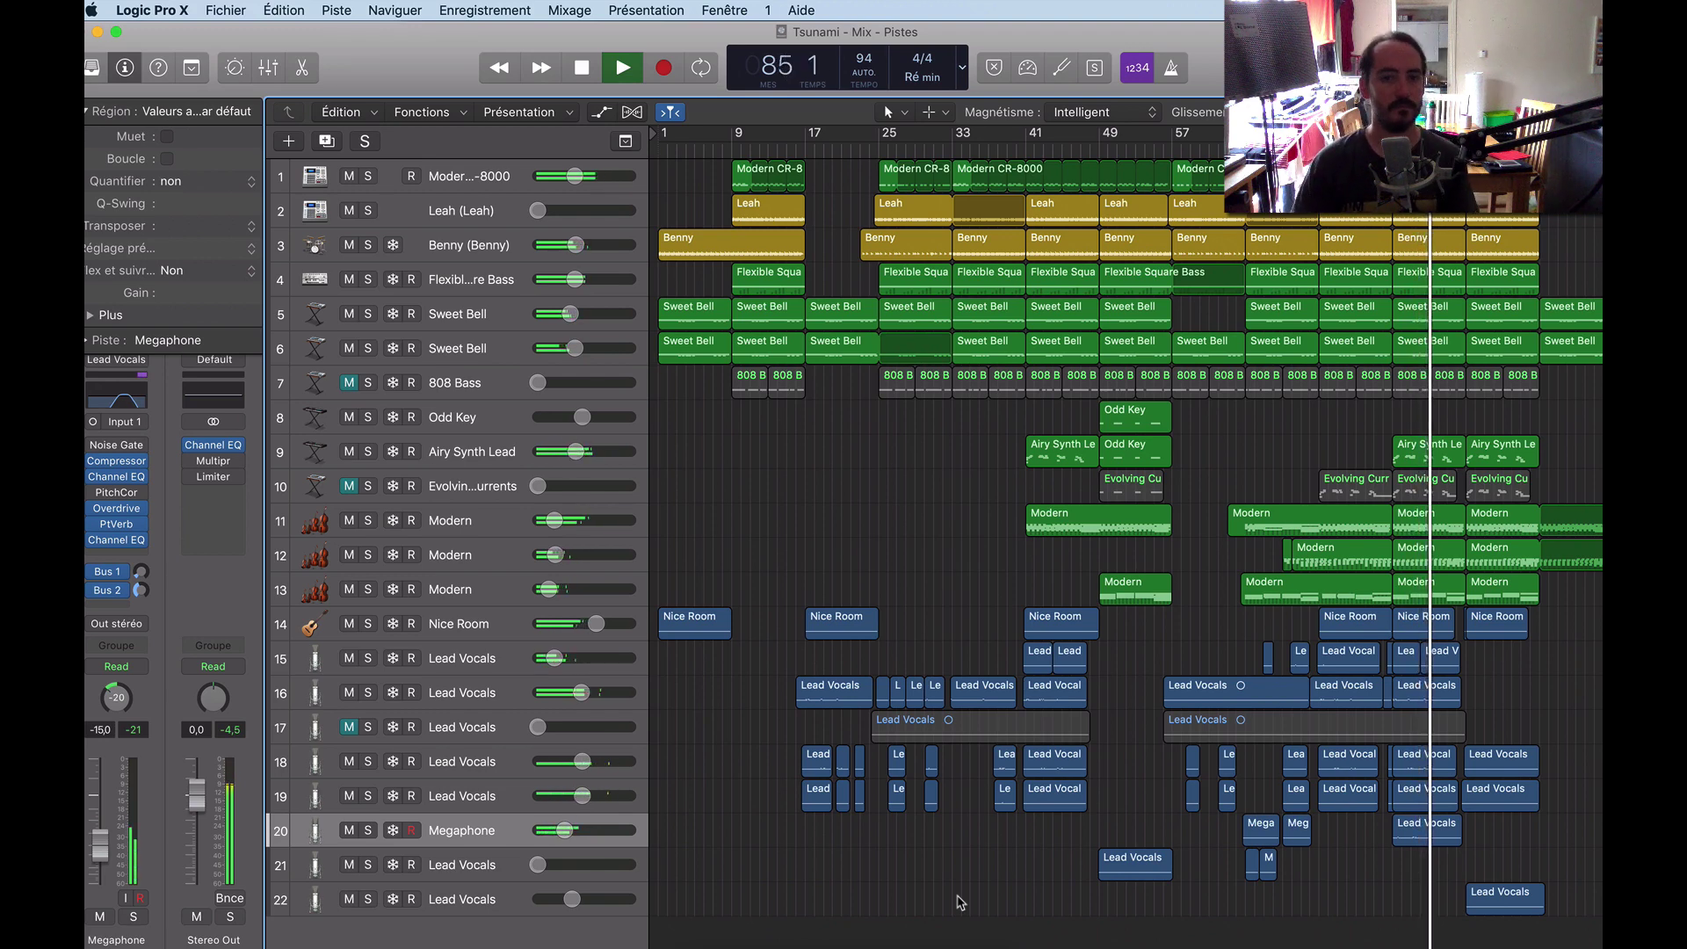
With the mixer shown again, raise the volume of Lead Vocals track 22 during playback and open its Channel EQ.
{"action": "key", "text": "x"}
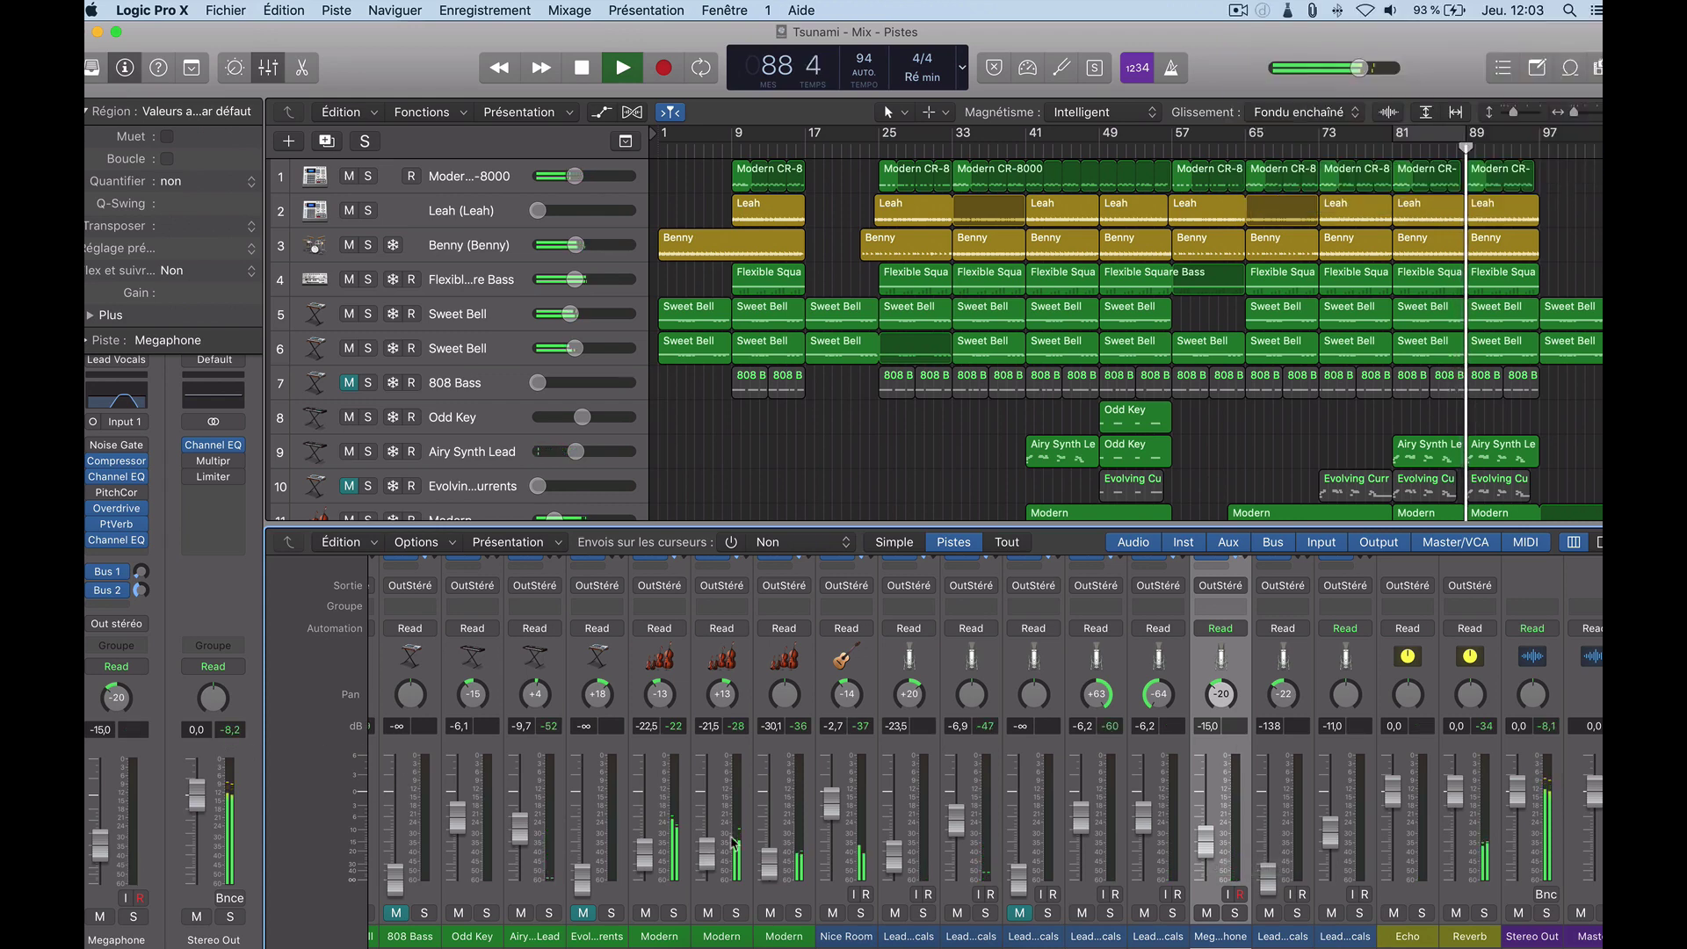
{"action": "scroll", "coordinate": [919, 785], "scroll_direction": "left", "scroll_amount": 3}
{"action": "scroll", "coordinate": [919, 784], "scroll_direction": "right", "scroll_amount": 3}
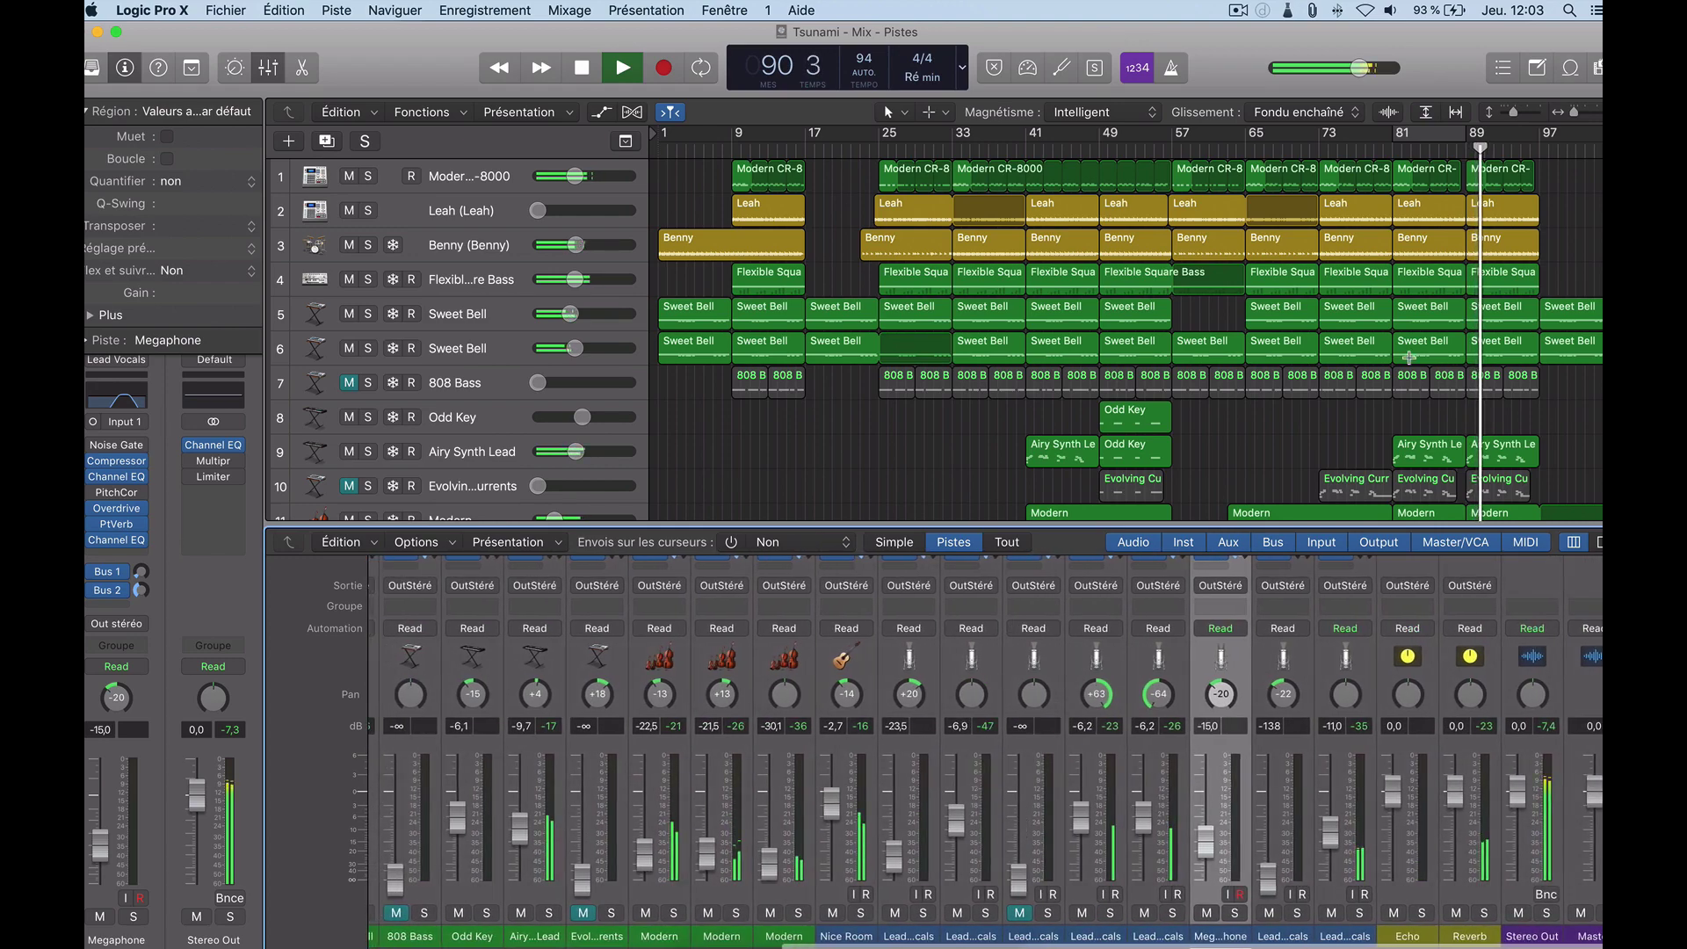
{"action": "scroll", "coordinate": [1265, 407], "scroll_direction": "down", "scroll_amount": 10}
{"action": "scroll", "coordinate": [1498, 420], "scroll_direction": "down", "scroll_amount": 2}
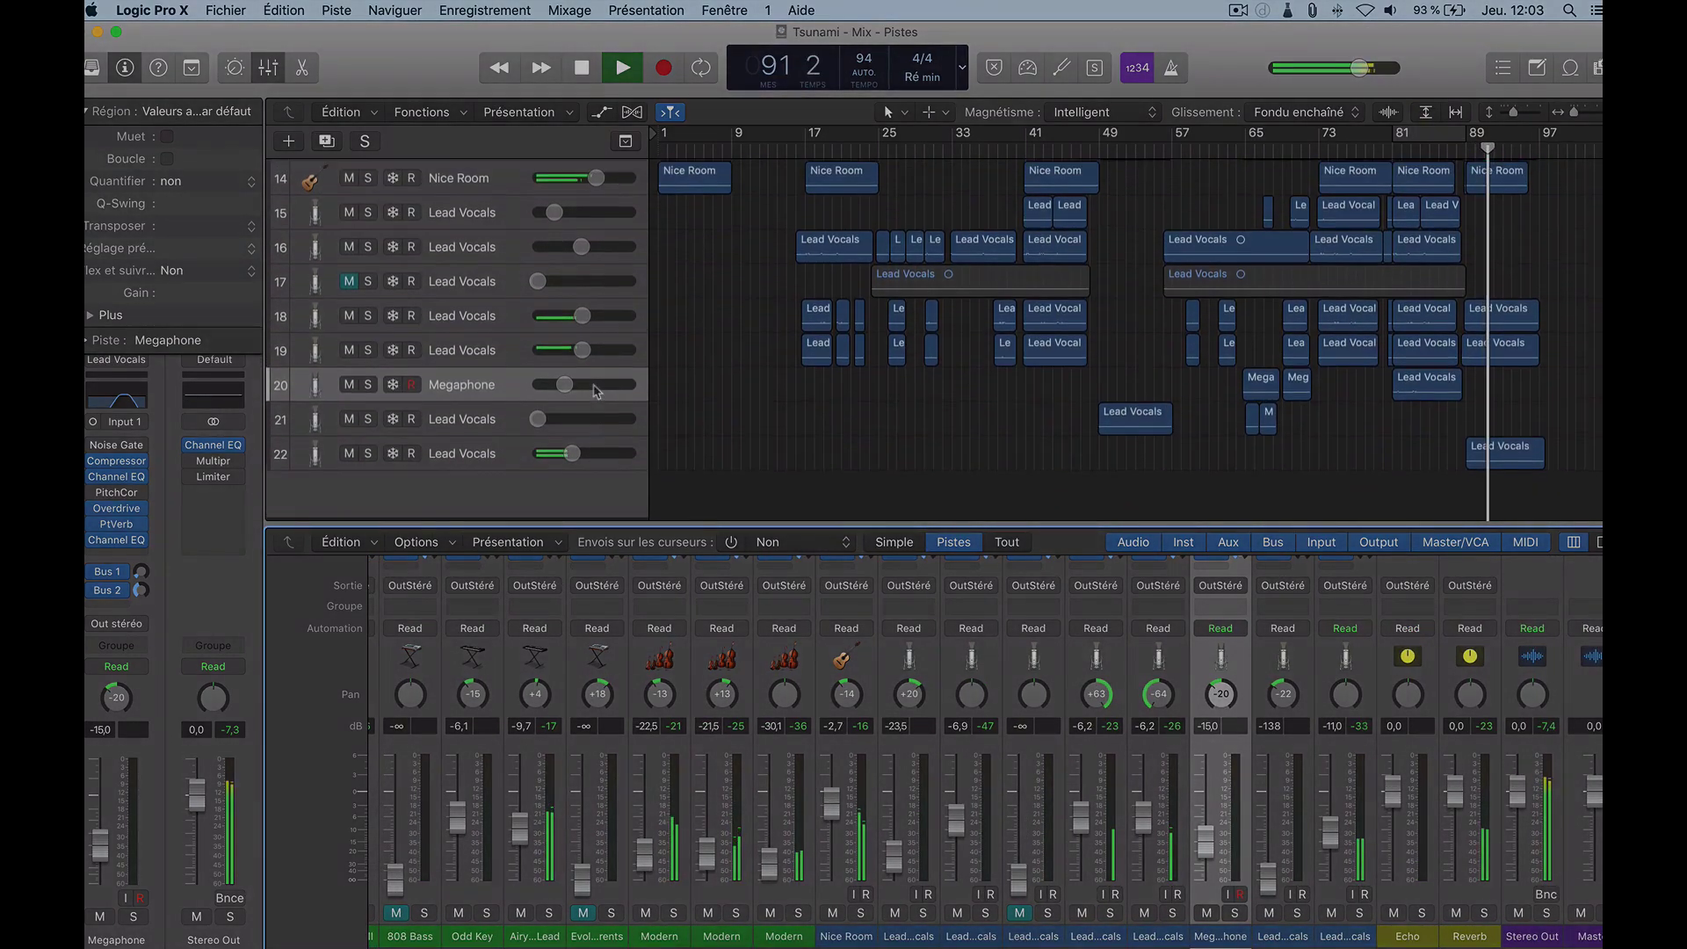
{"action": "left_click_drag", "start_coordinate": [536, 458], "coordinate": [546, 458]}
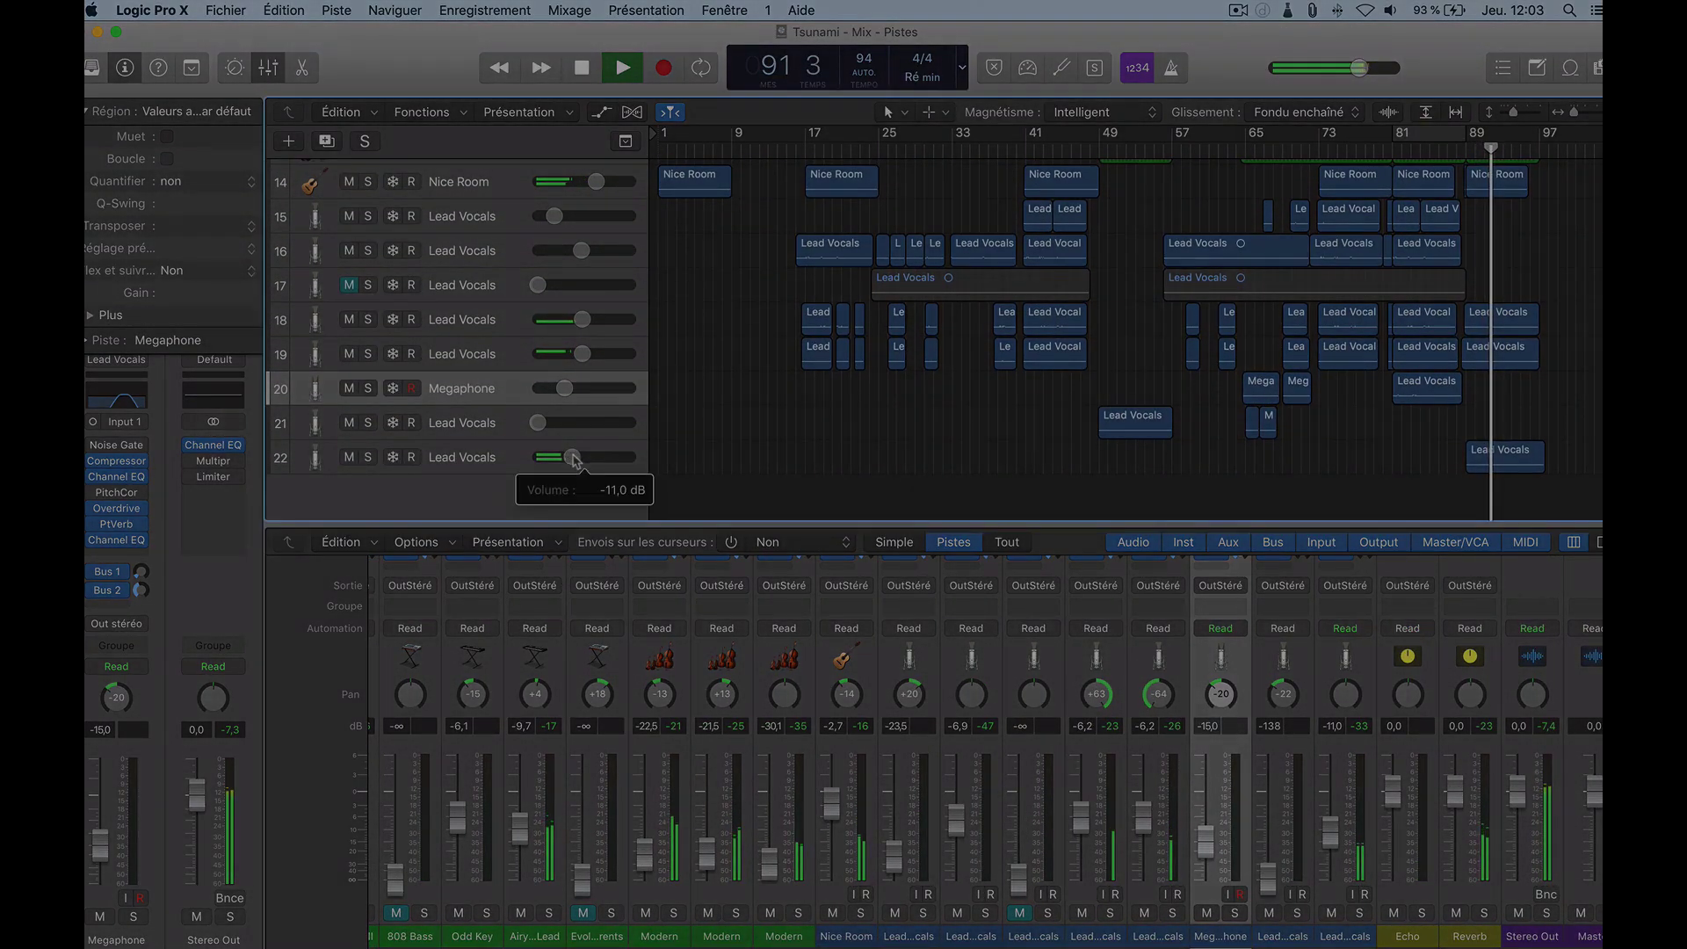
{"action": "left_click", "coordinate": [492, 457]}
{"action": "left_click", "coordinate": [137, 405]}
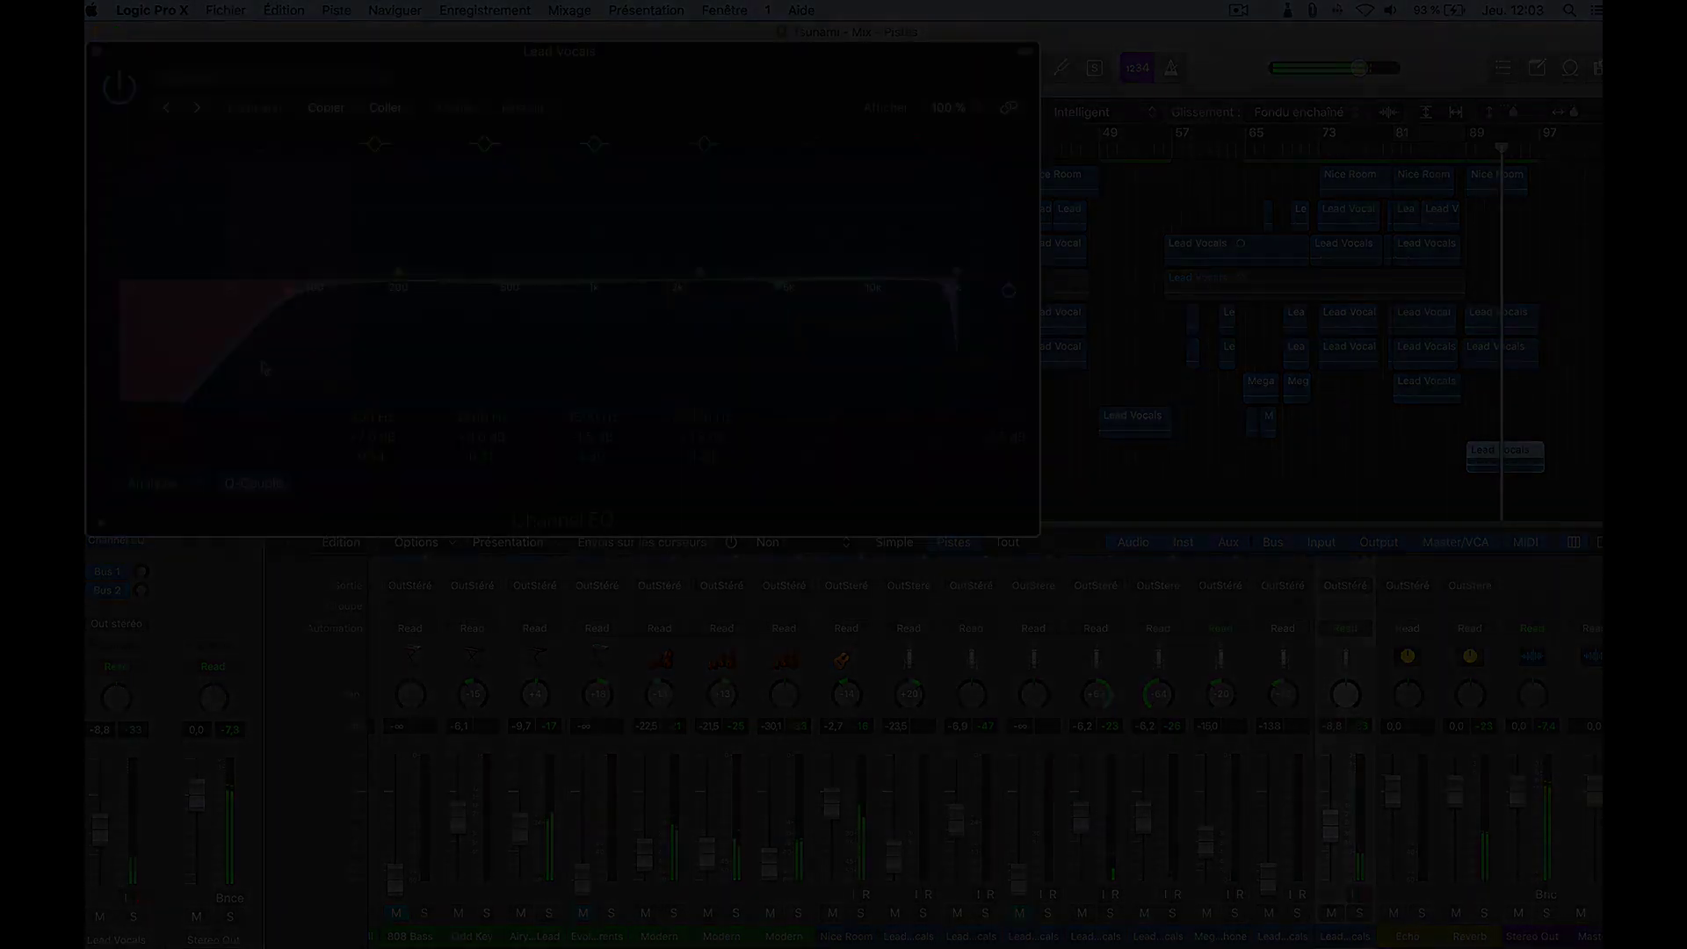